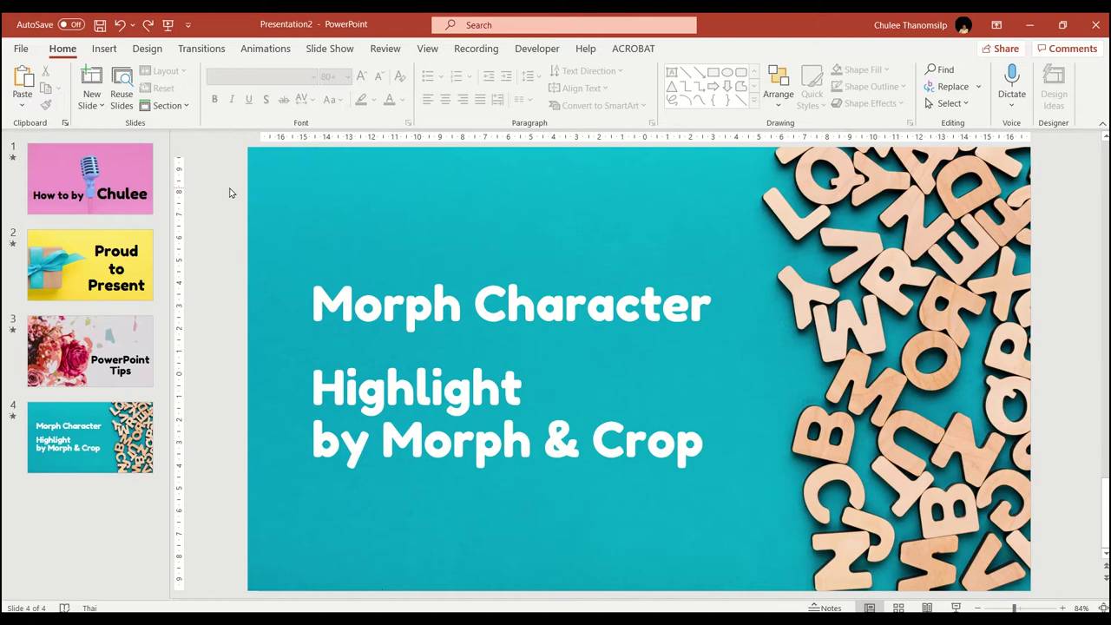
Select the Proud to Present slide 2 and view its 2-second Morph transition settings.
click(128, 166)
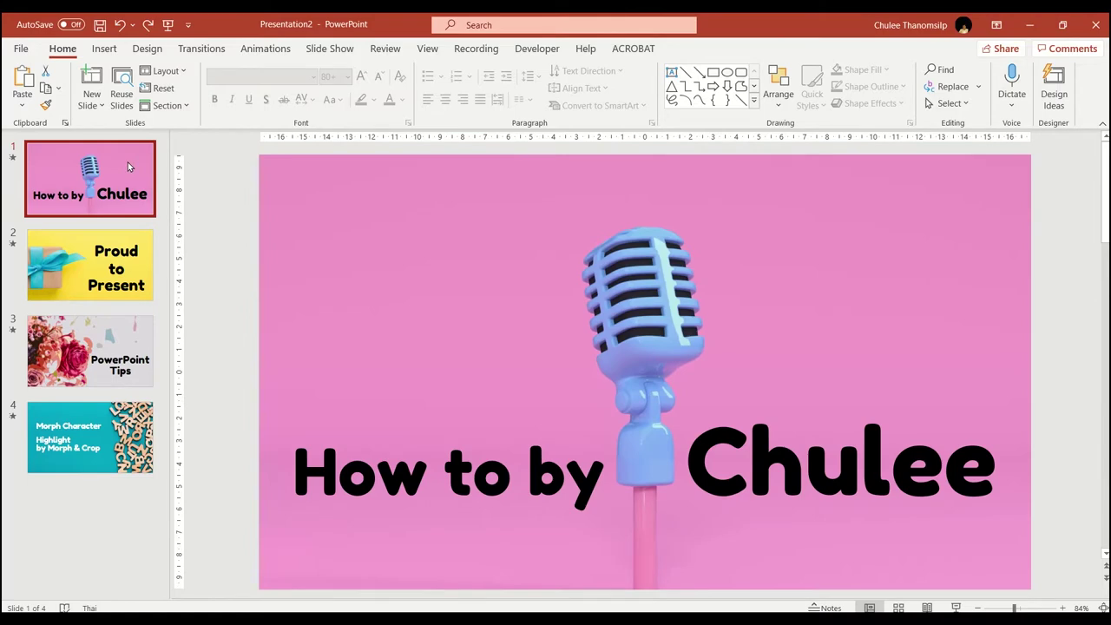
click(124, 251)
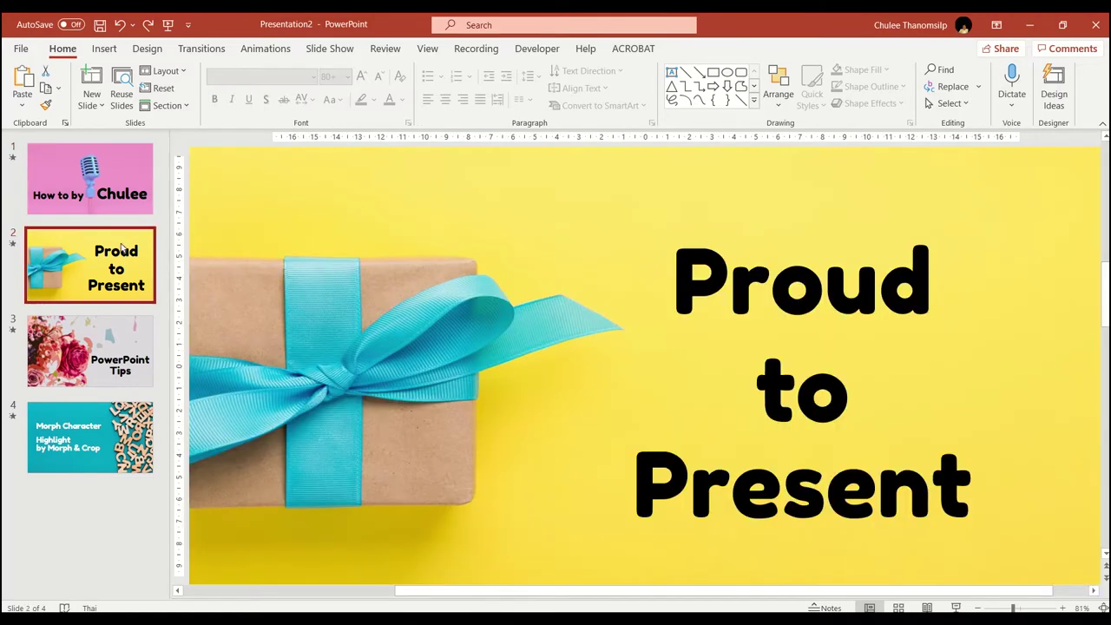
click(187, 52)
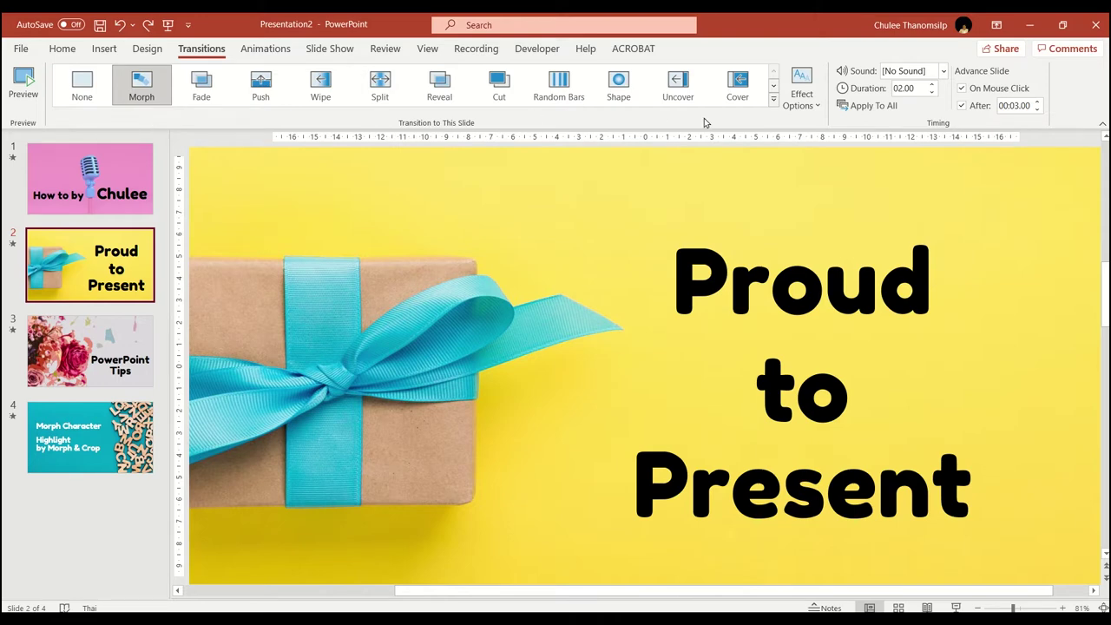
Set the Proud to Present Morph effect option to Characters, then return to slide 1.
click(805, 111)
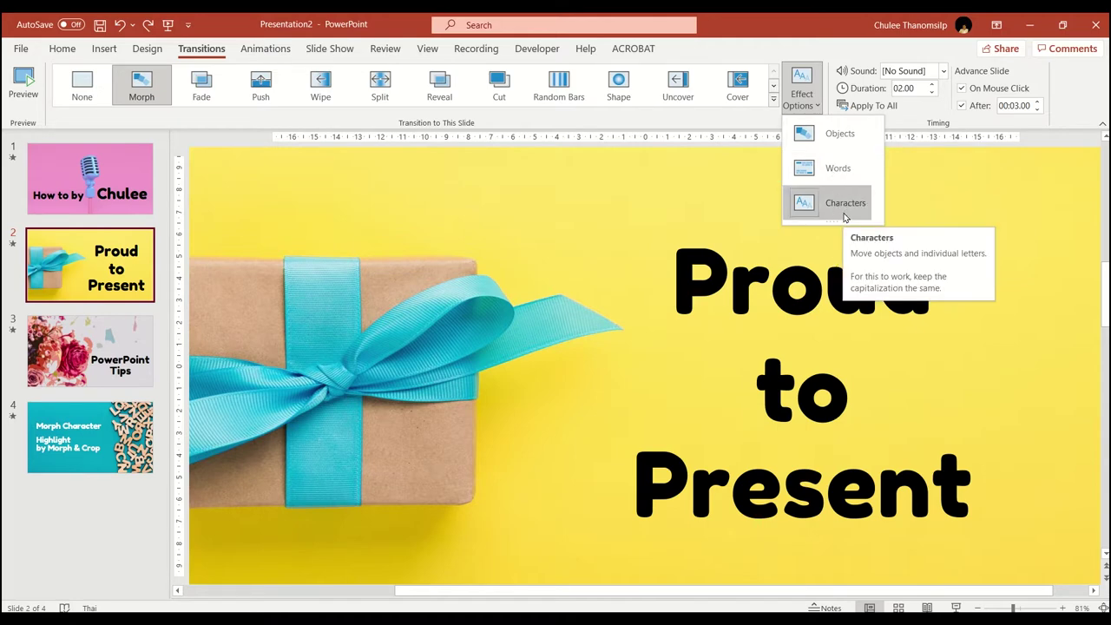
click(651, 121)
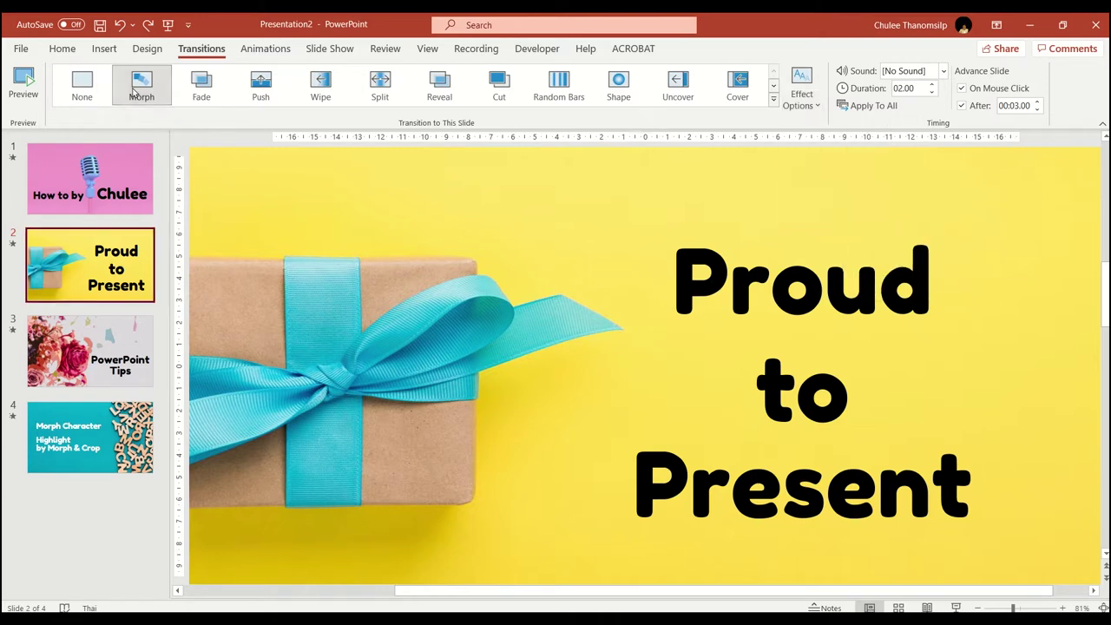
click(798, 97)
mouse_move(833, 203)
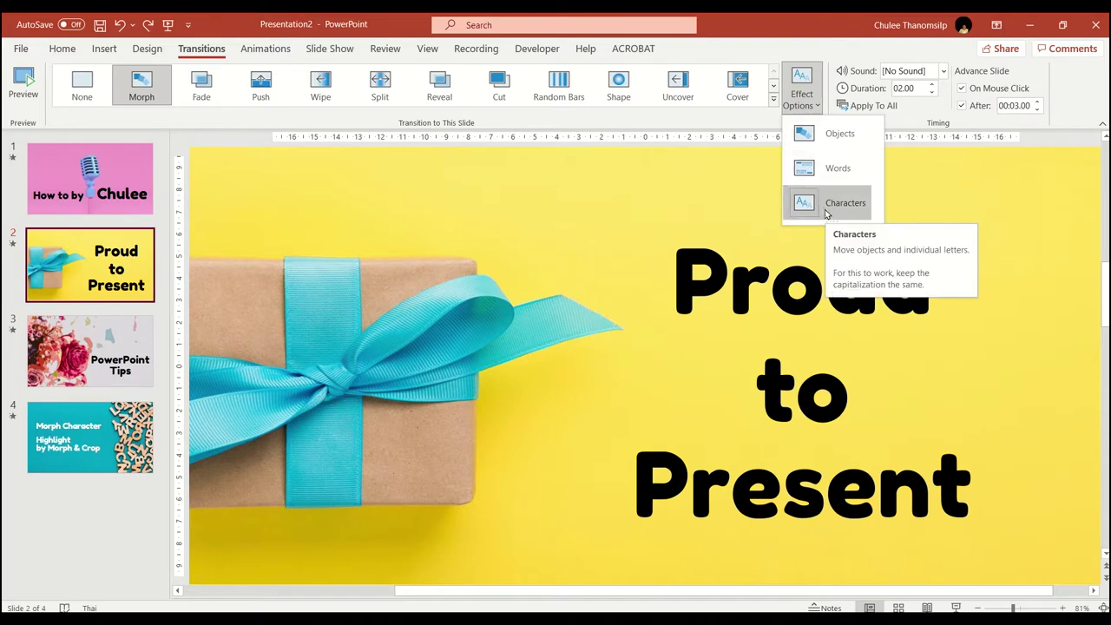
click(249, 121)
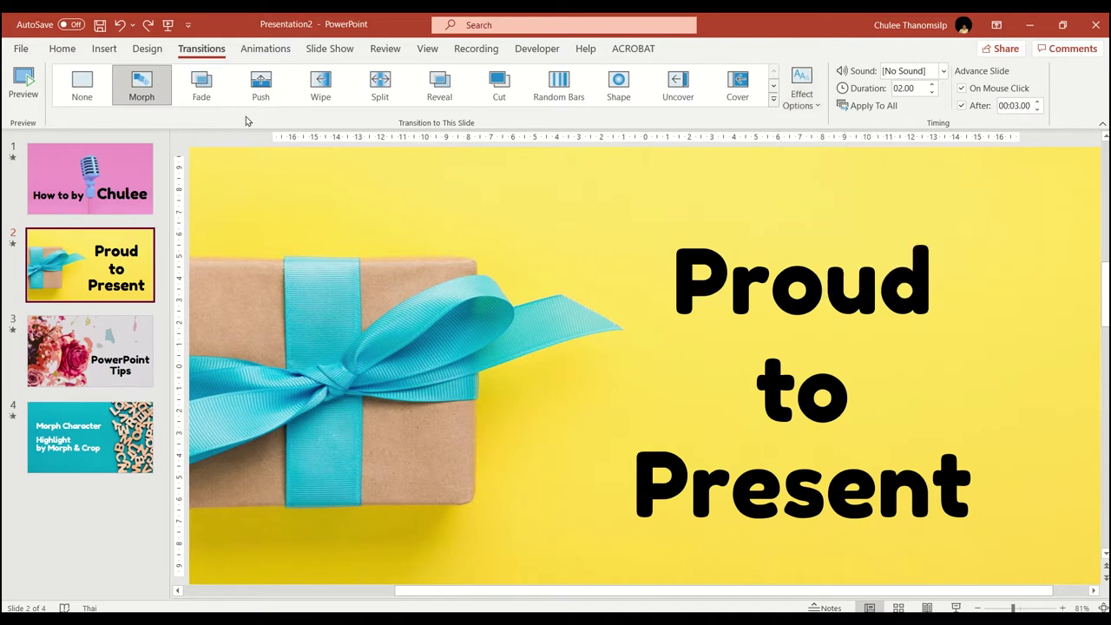
click(78, 173)
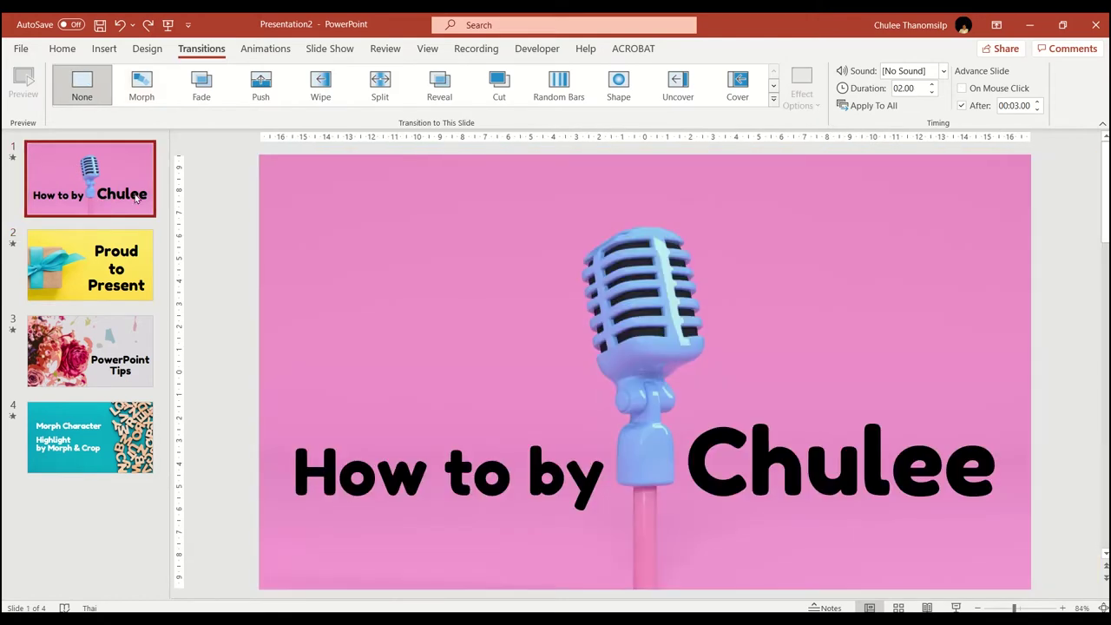
Preview the Morph into Proud to Present by switching between slides 1 and 2.
click(337, 461)
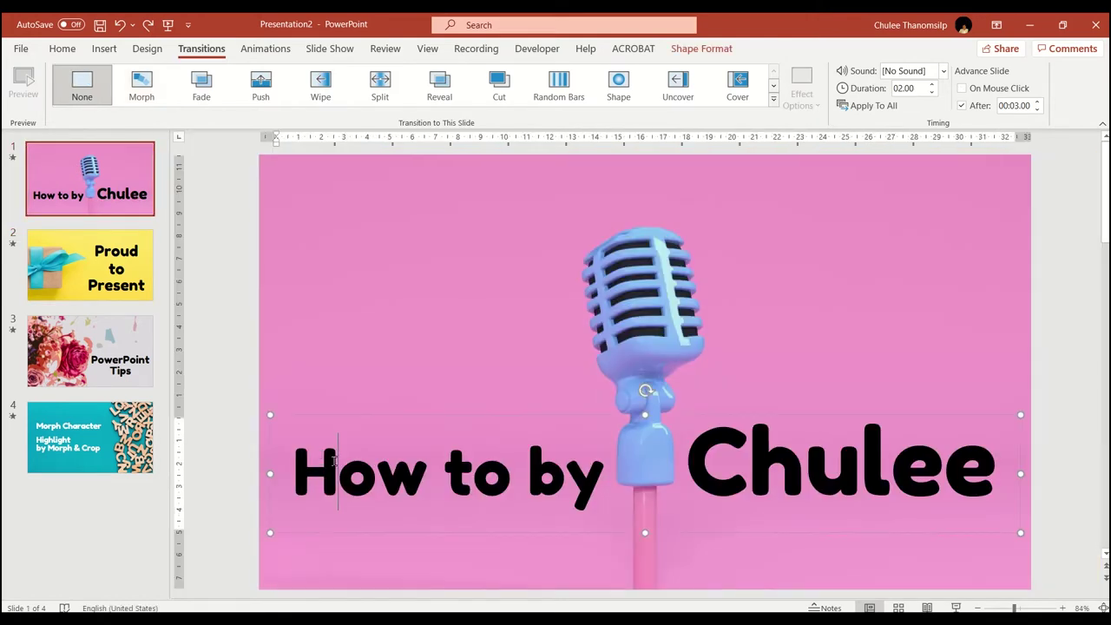
click(90, 265)
click(744, 473)
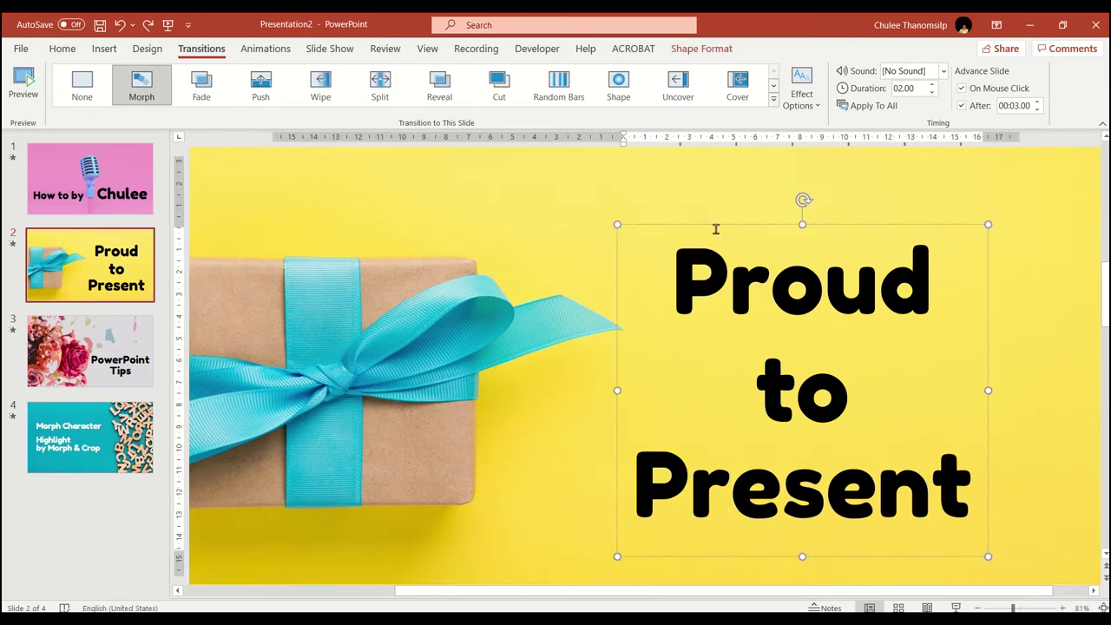
click(90, 178)
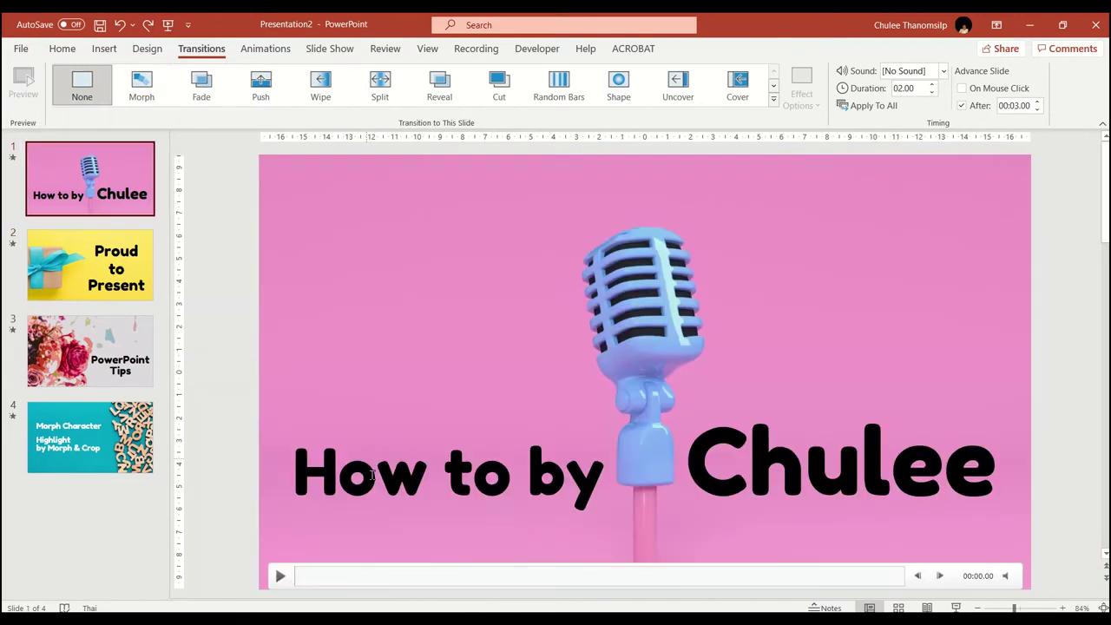
click(90, 264)
click(141, 84)
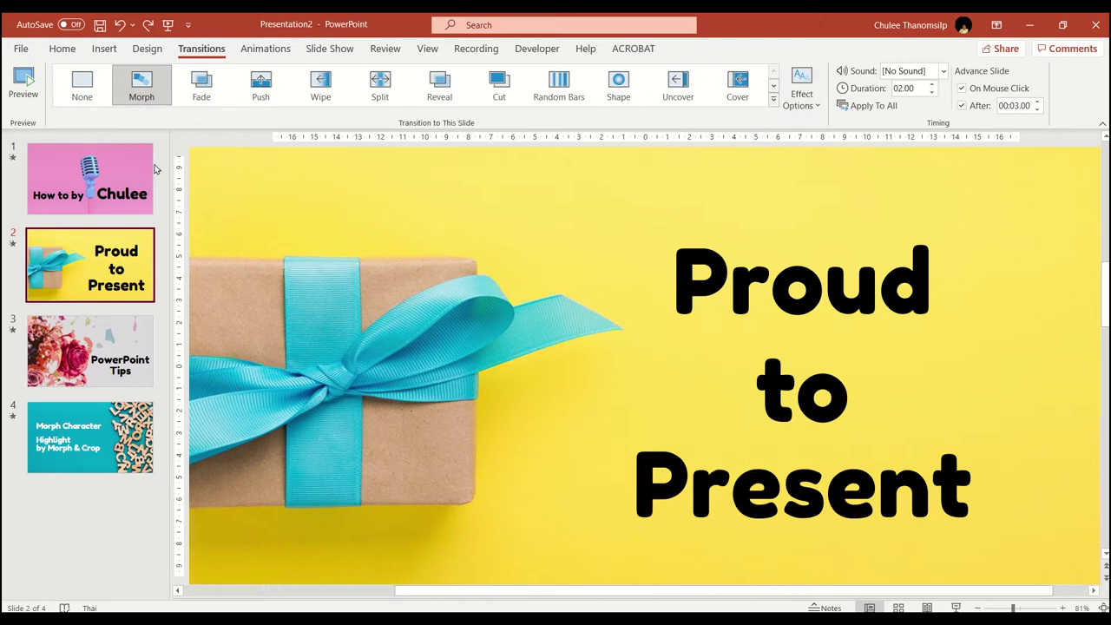
Play the whole slideshow starting from the first slide.
click(124, 174)
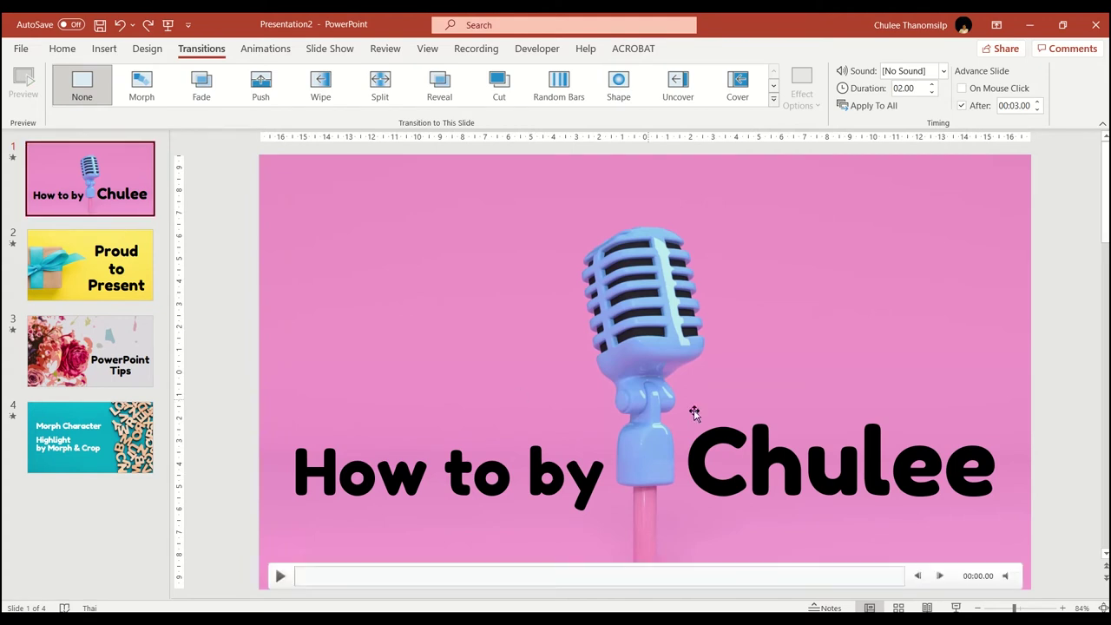
click(956, 607)
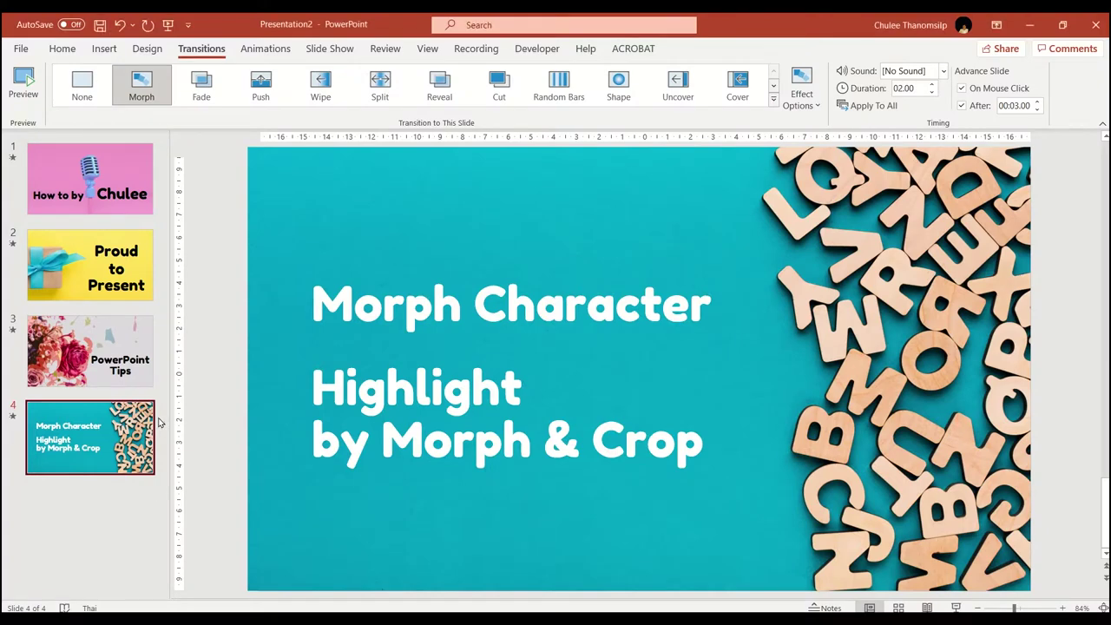
Add a blank fifth slide after the Morph Character slide.
click(146, 498)
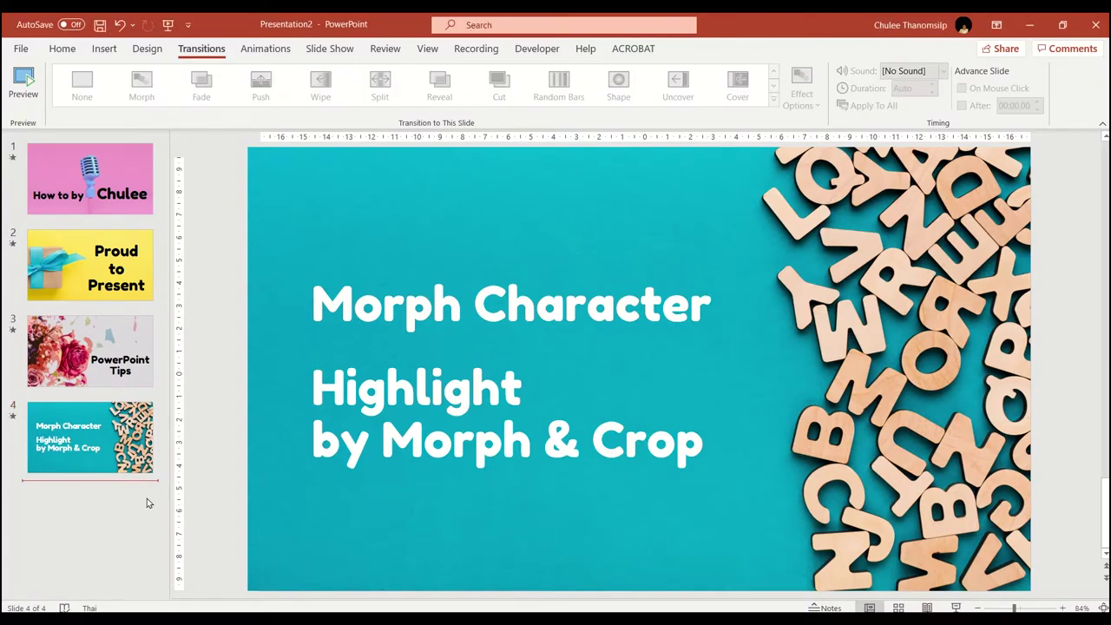
key(Return)
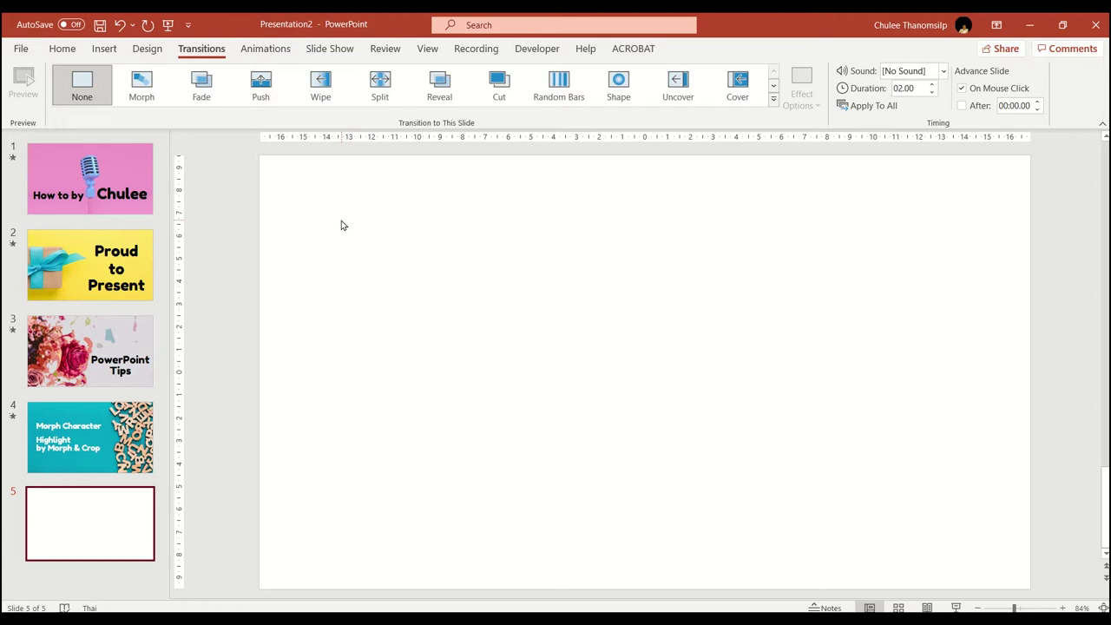
click(102, 49)
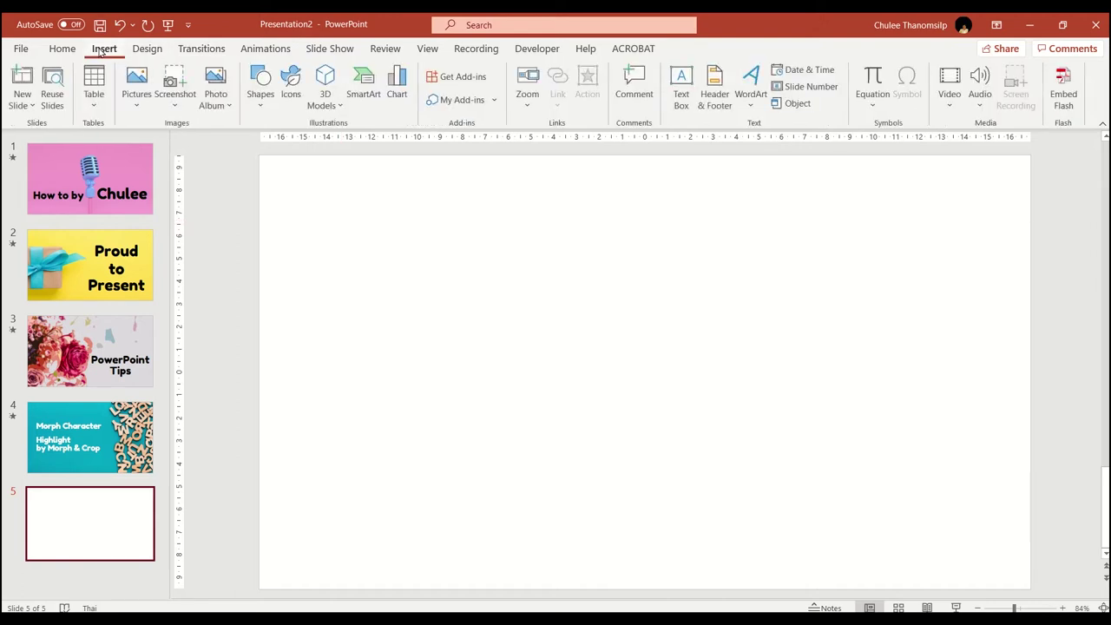
Insert the yellow cupcake stock photo found by searching 'happy birthday'.
click(135, 81)
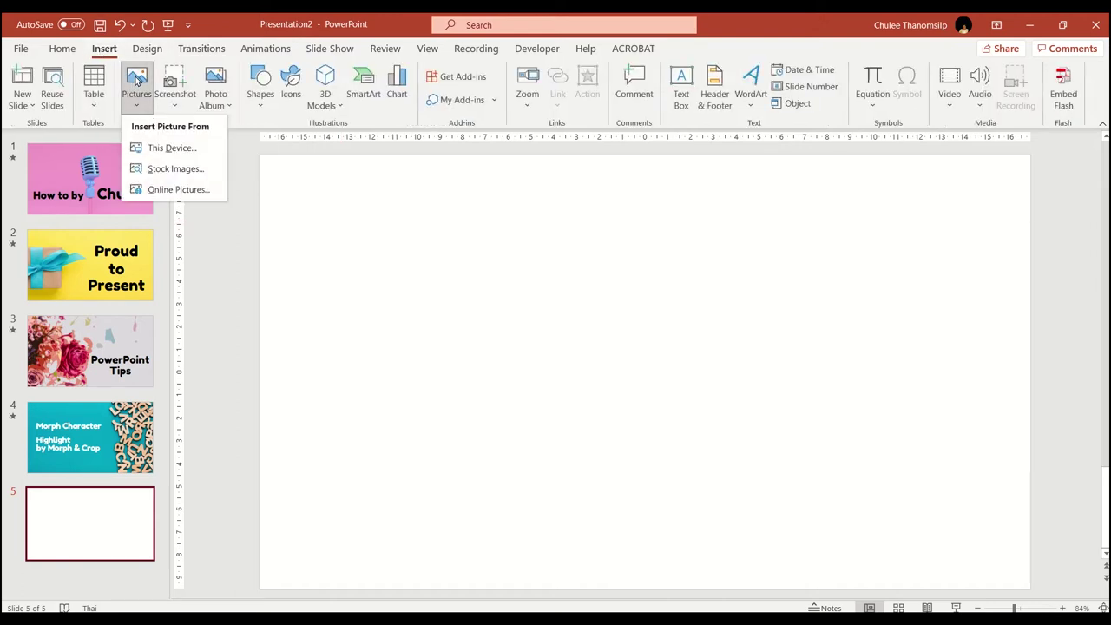
click(168, 169)
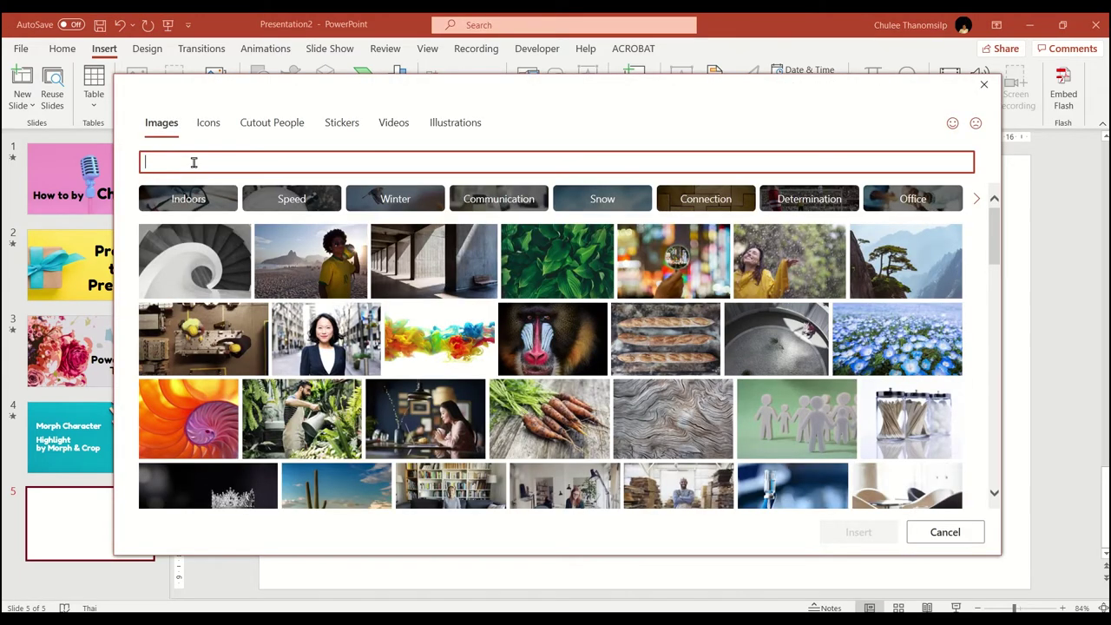
text(hap)
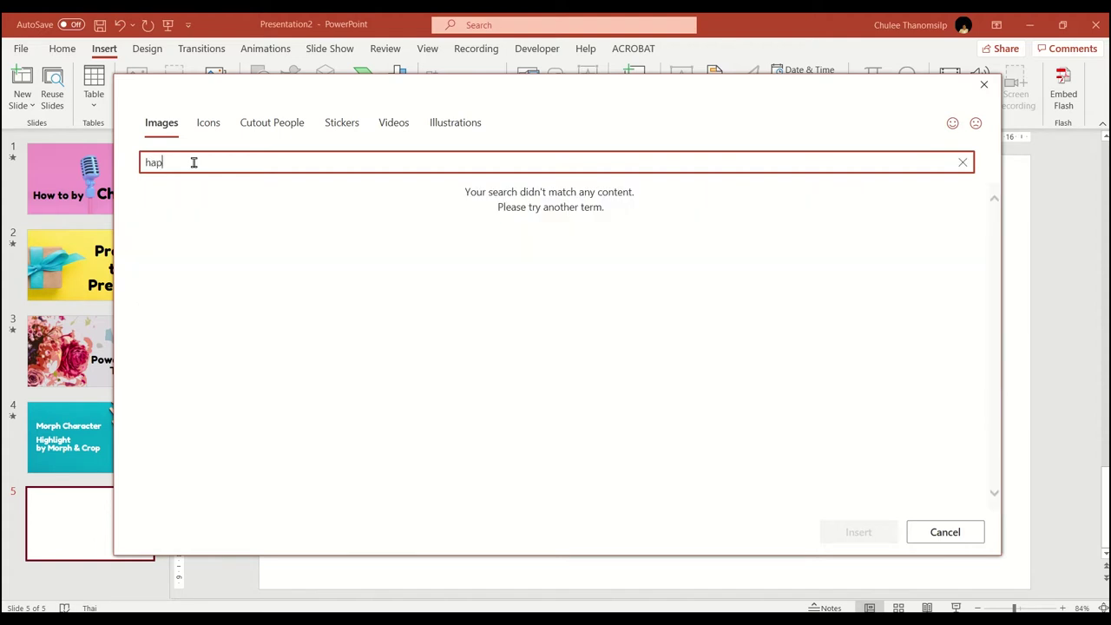
text(py birt)
text(hday)
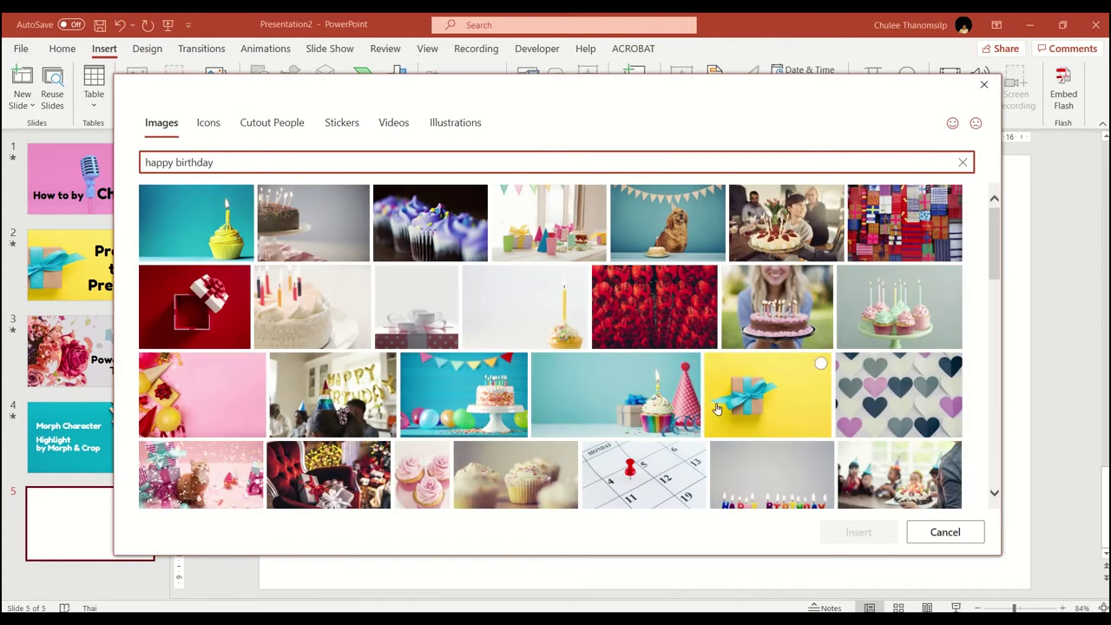
scroll(719, 409, down, 1)
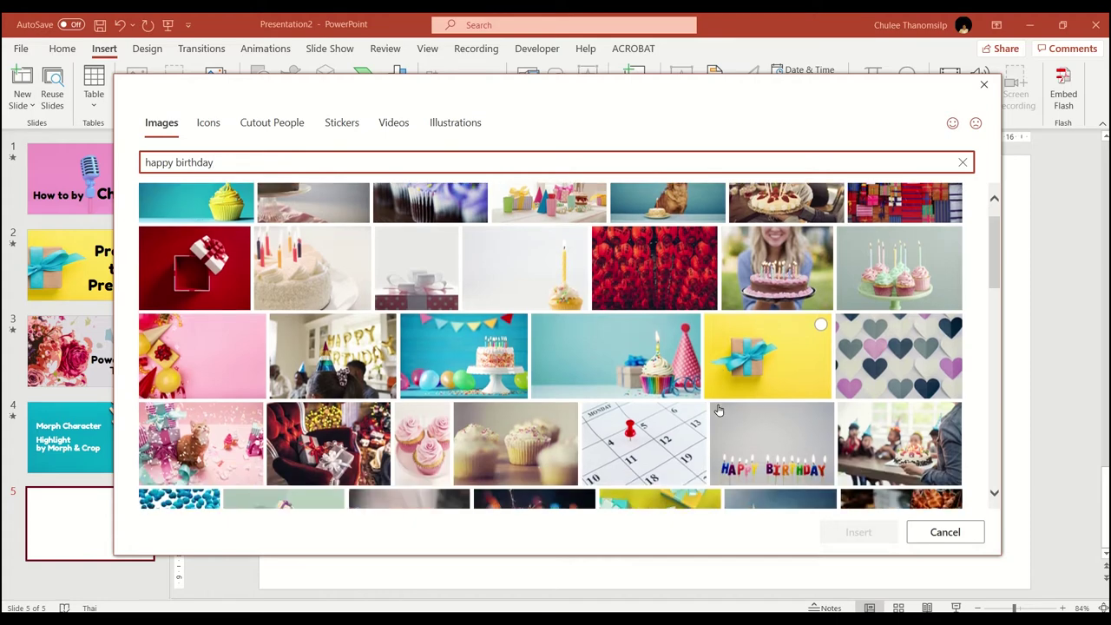
scroll(719, 410, down, 2)
scroll(719, 410, up, 3)
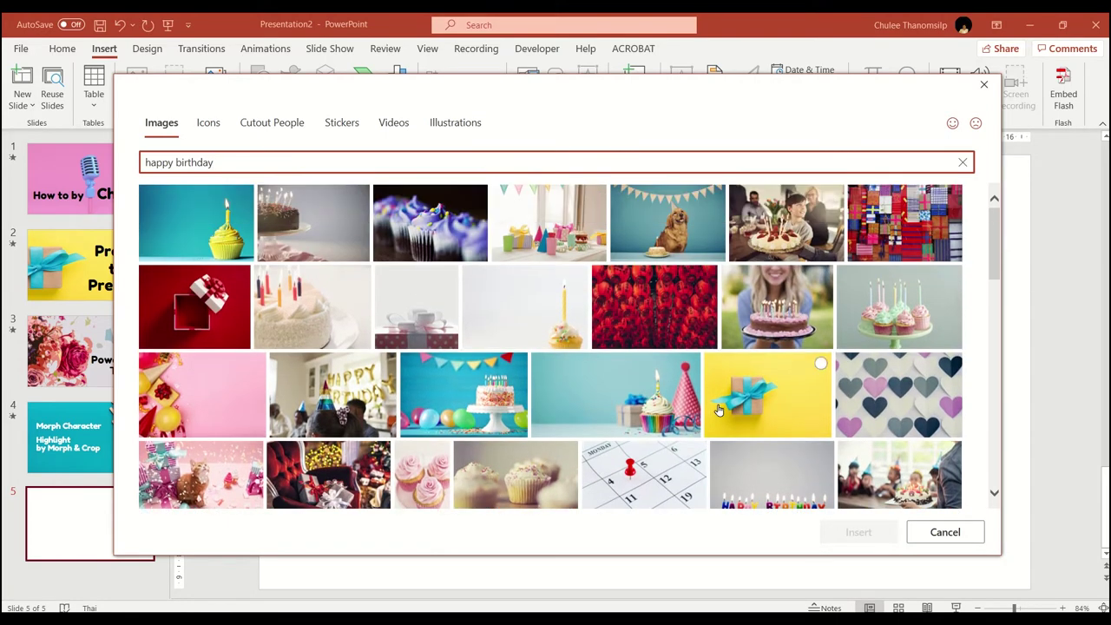
click(187, 217)
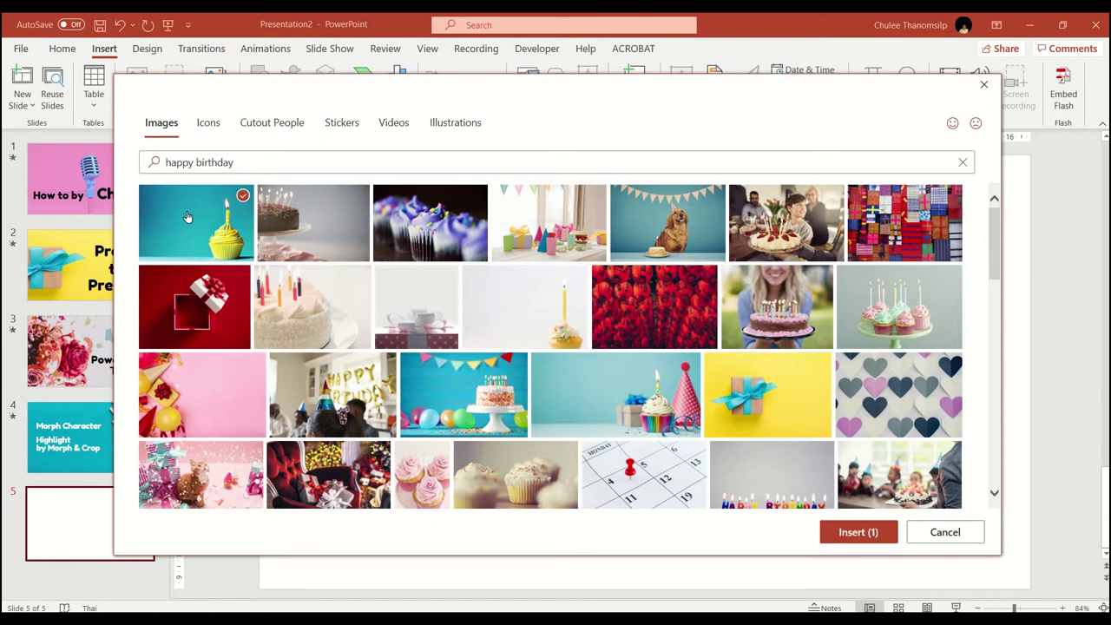
click(835, 532)
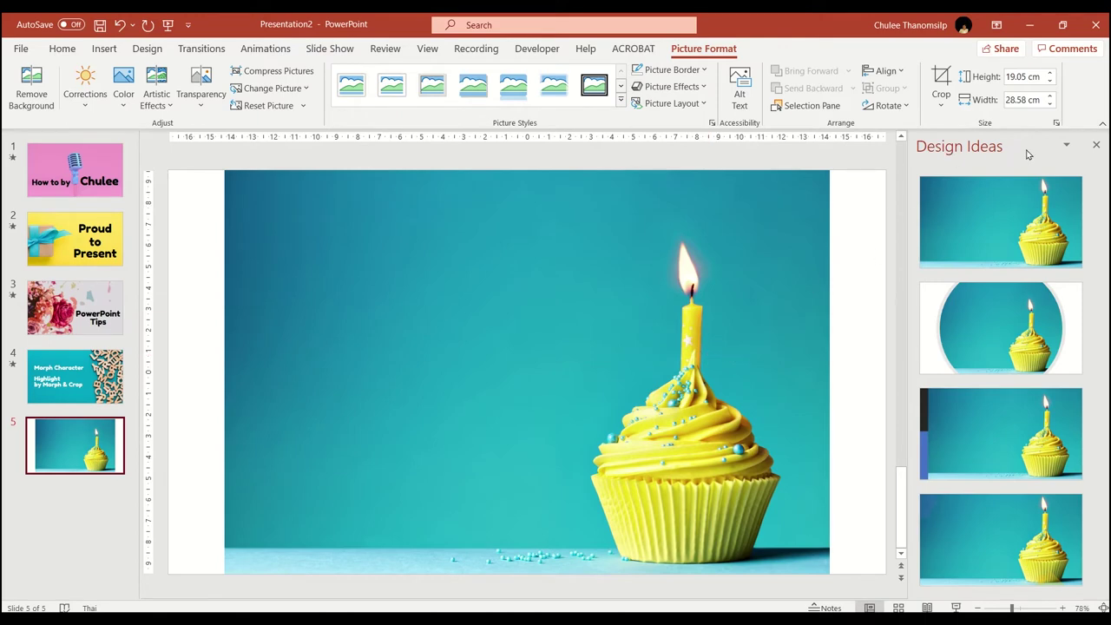
Apply the first Design Idea so the photo fills the slide at 33.87 × 19.05 cm.
click(1004, 185)
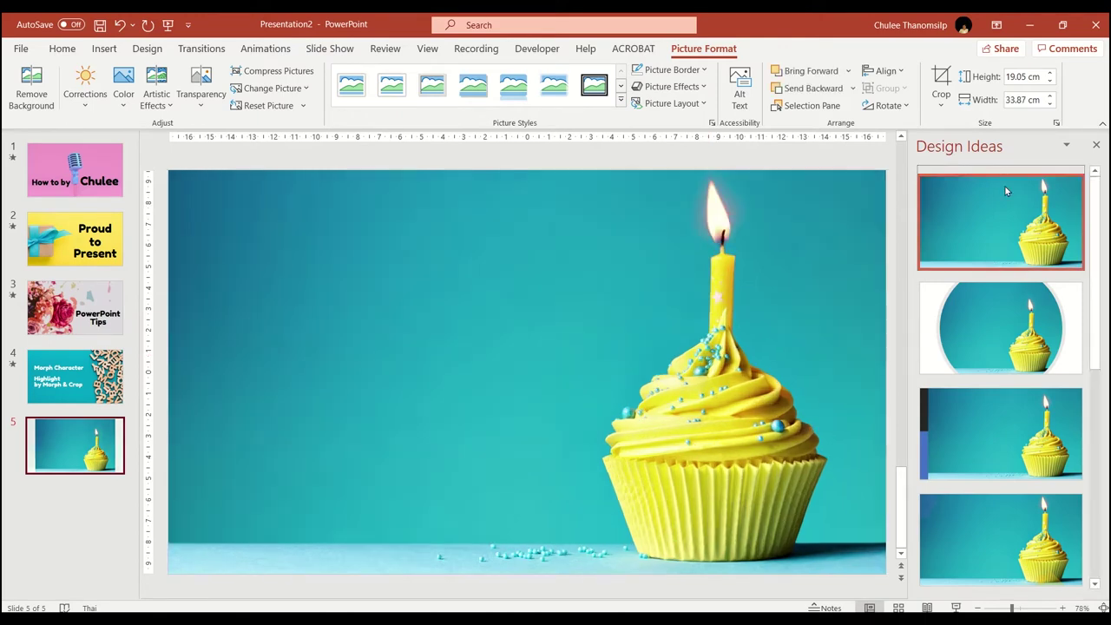
click(1095, 147)
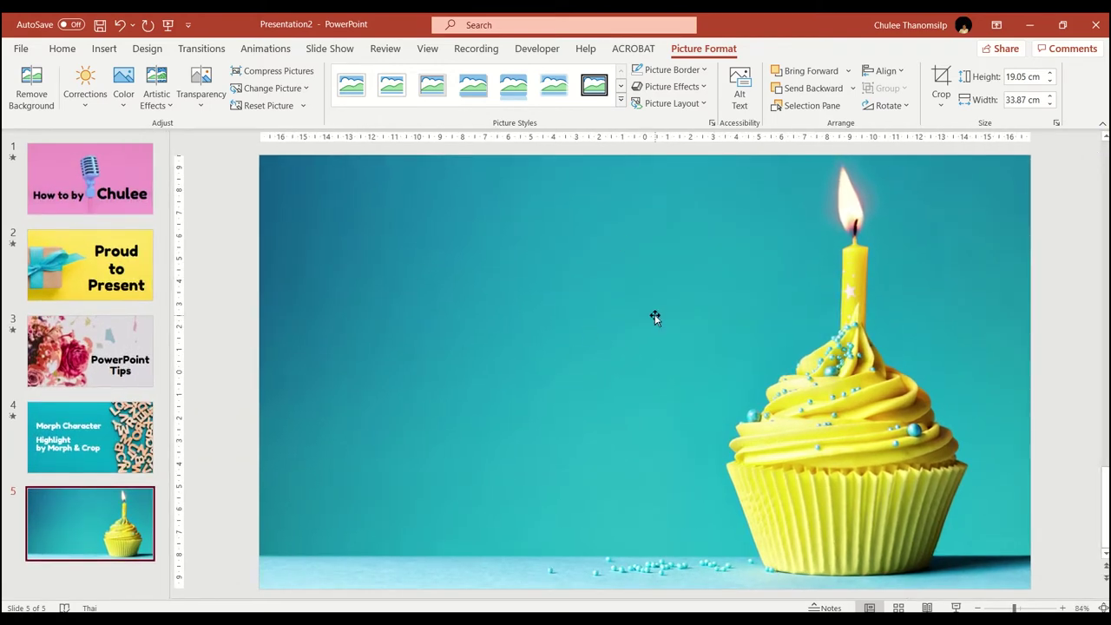
click(103, 49)
Draw a text box in the upper left and type 'My dearest,'.
click(682, 94)
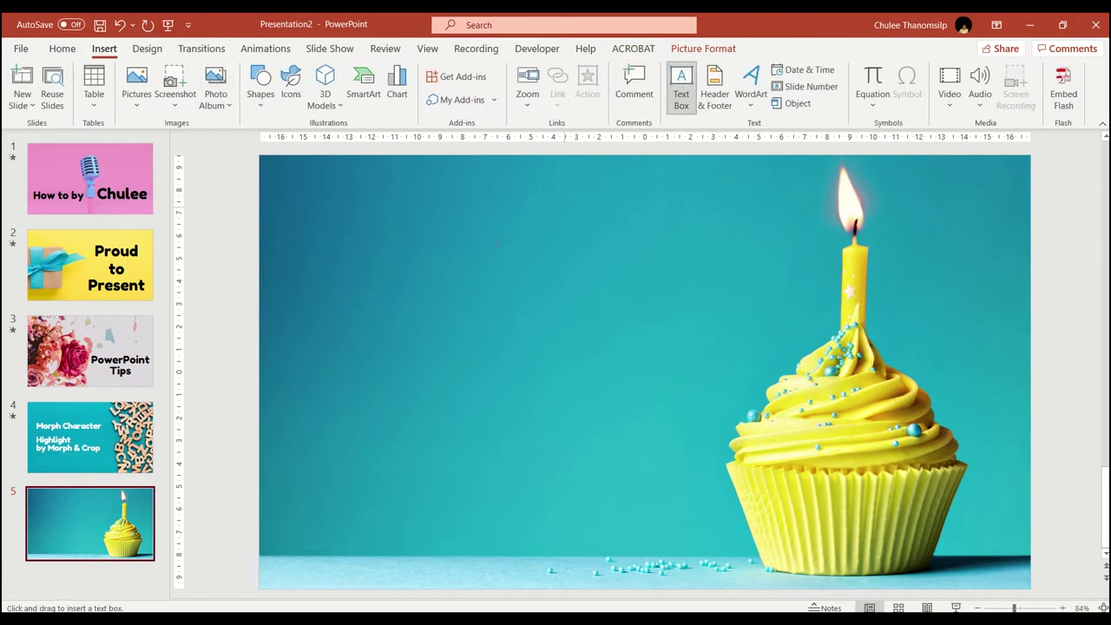
drag(328, 246, 715, 344)
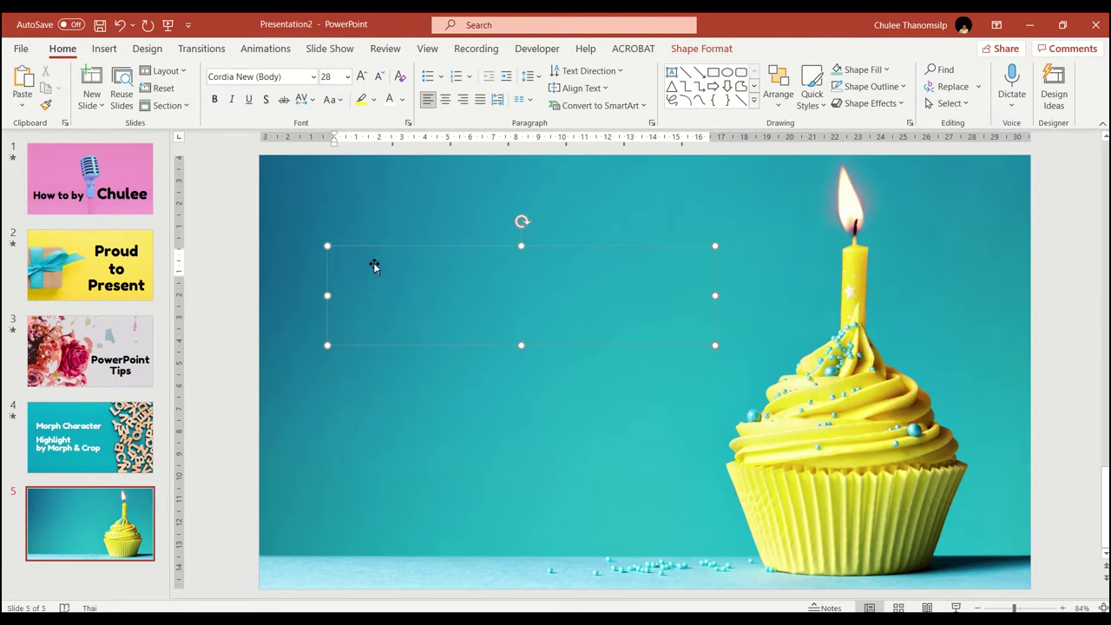
key(alt+shift)
text(My de)
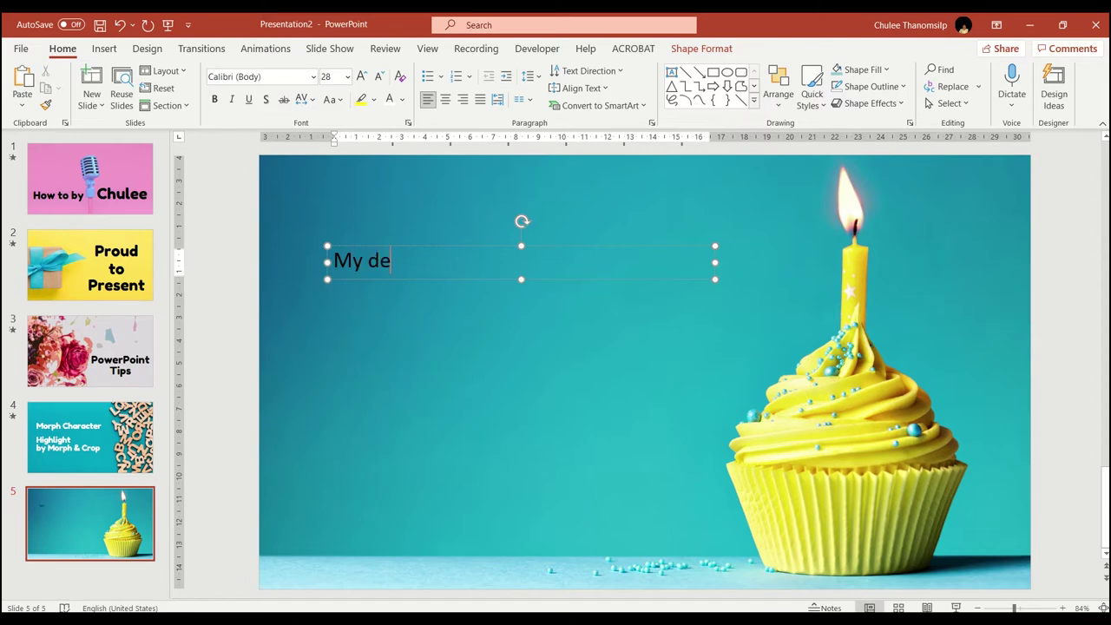
text(ares)
text(t,)
Format the greeting as 66 pt white Fredoka One.
click(370, 244)
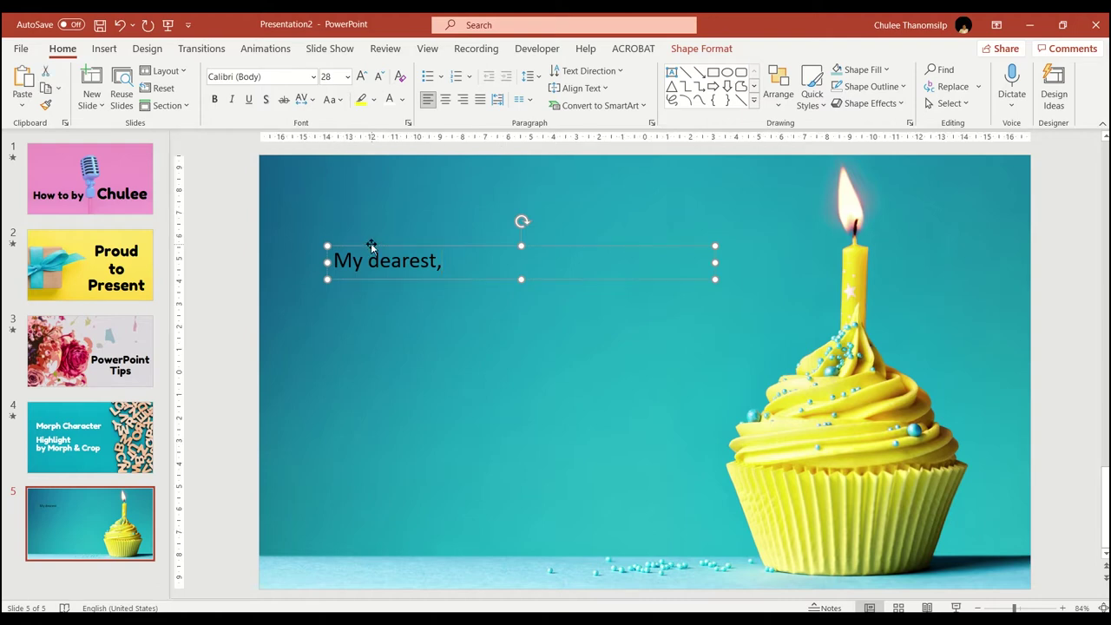
key(ctrl+shift+period)
key(ctrl+shift+period)
key(ctrl+shift+period)
key(ctrl+shift+period)
key(ctrl+shift+period)
key(ctrl+shift+period)
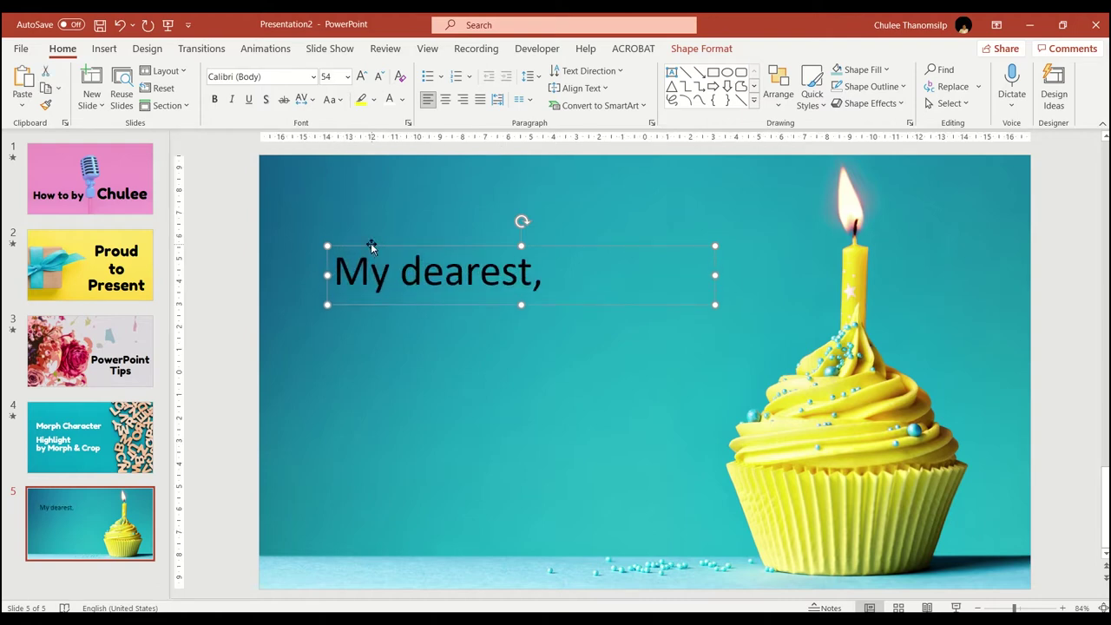
click(313, 76)
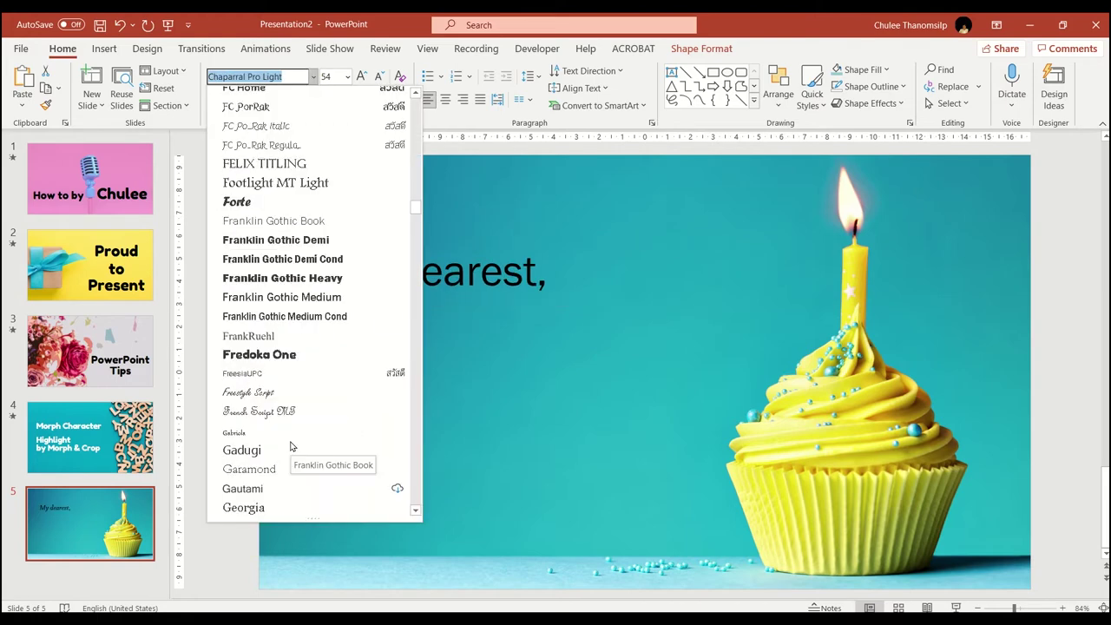
click(306, 352)
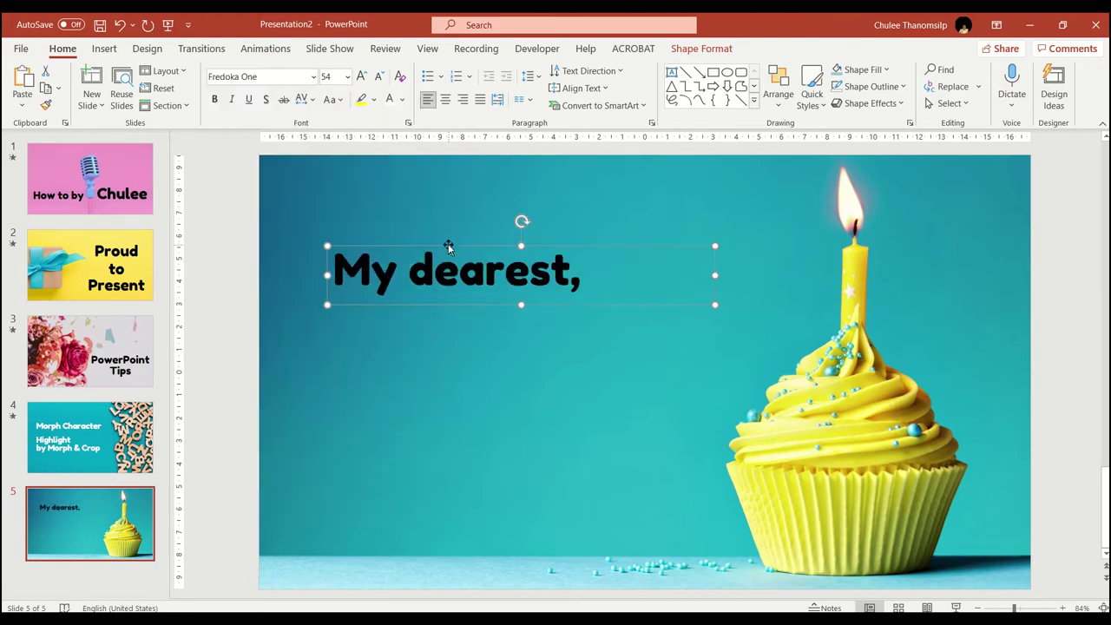
key(ctrl+shift+period)
key(ctrl+shift+period)
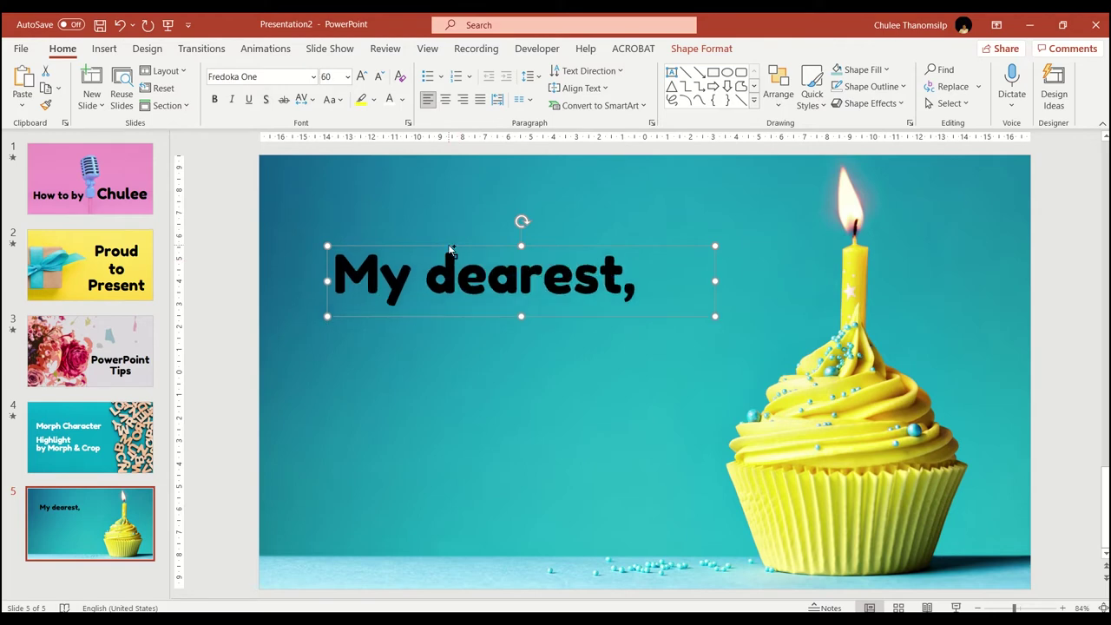
click(390, 100)
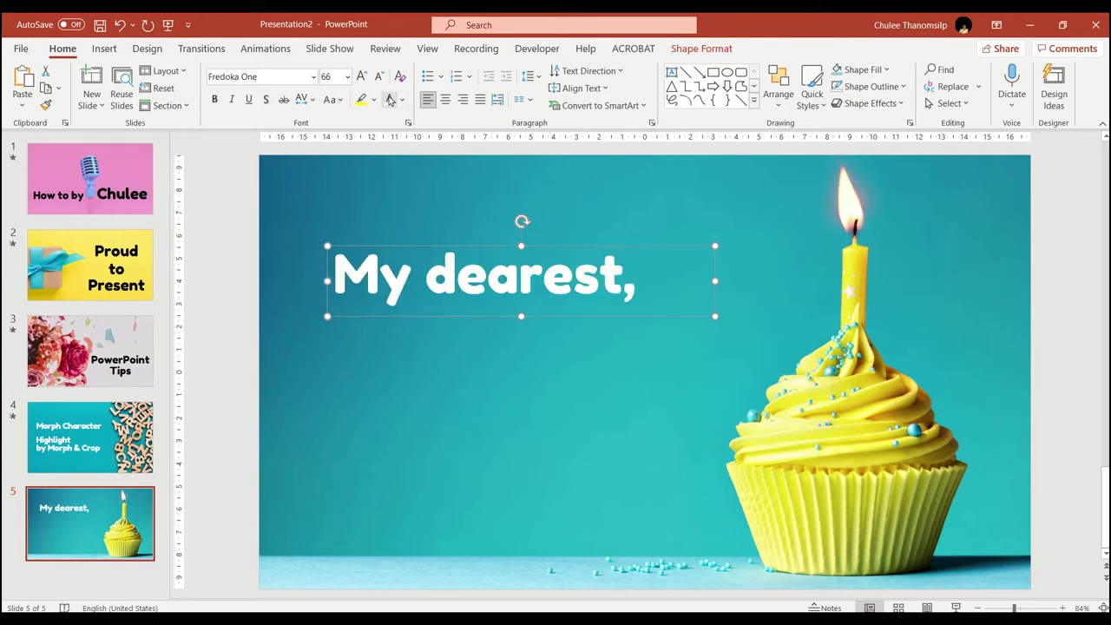
click(223, 216)
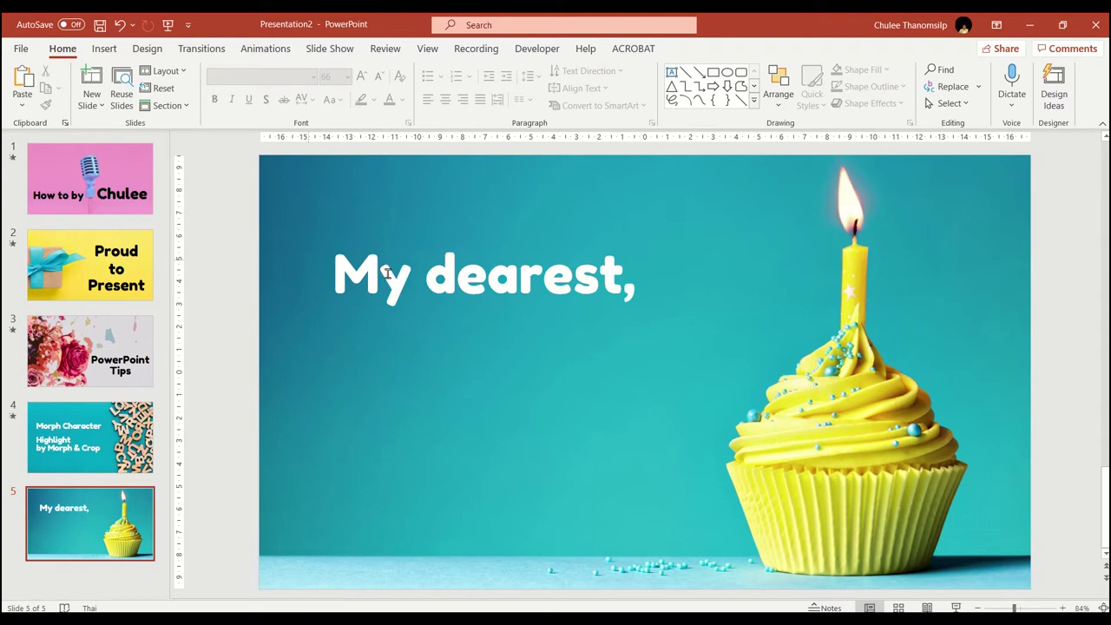
Duplicate the cupcake slide 5 with Ctrl+D to create slide 6.
click(153, 508)
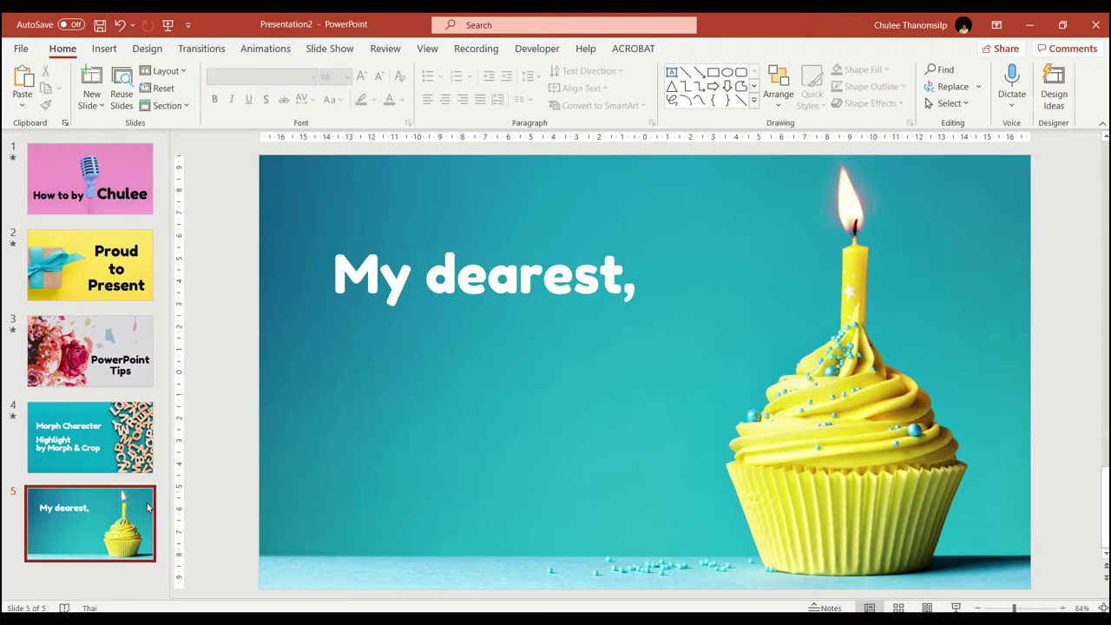
right_click(98, 520)
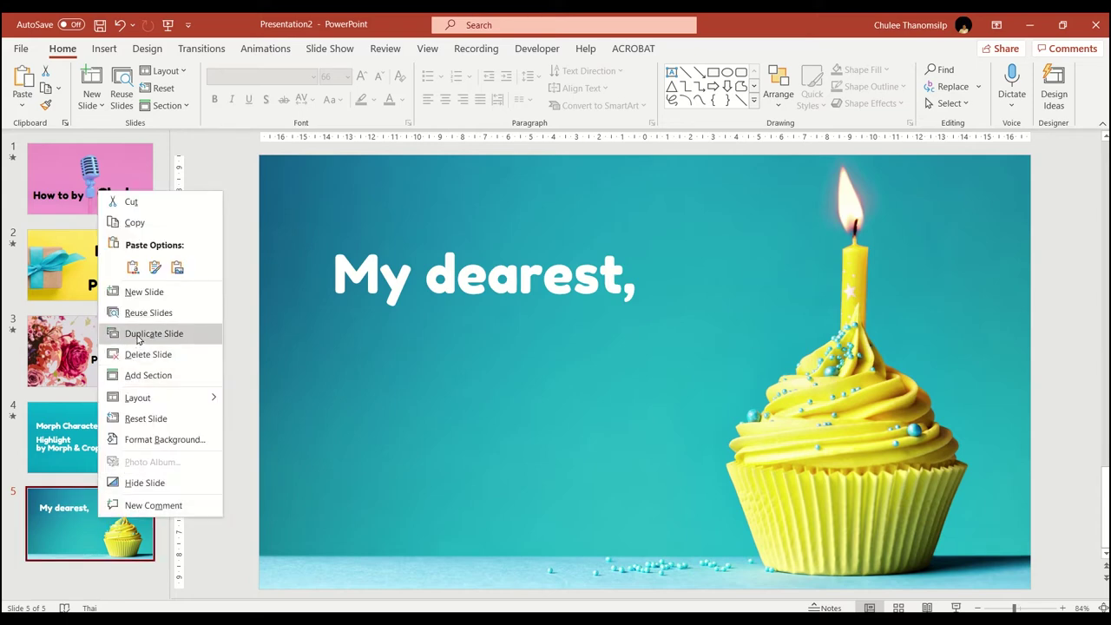
click(91, 516)
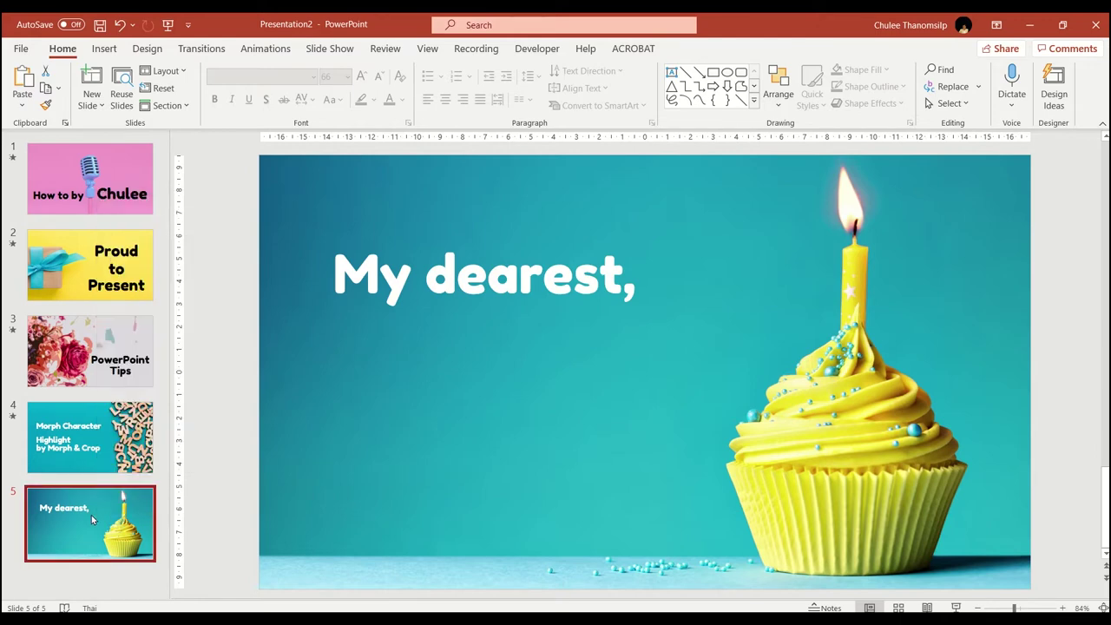
key(ctrl+d)
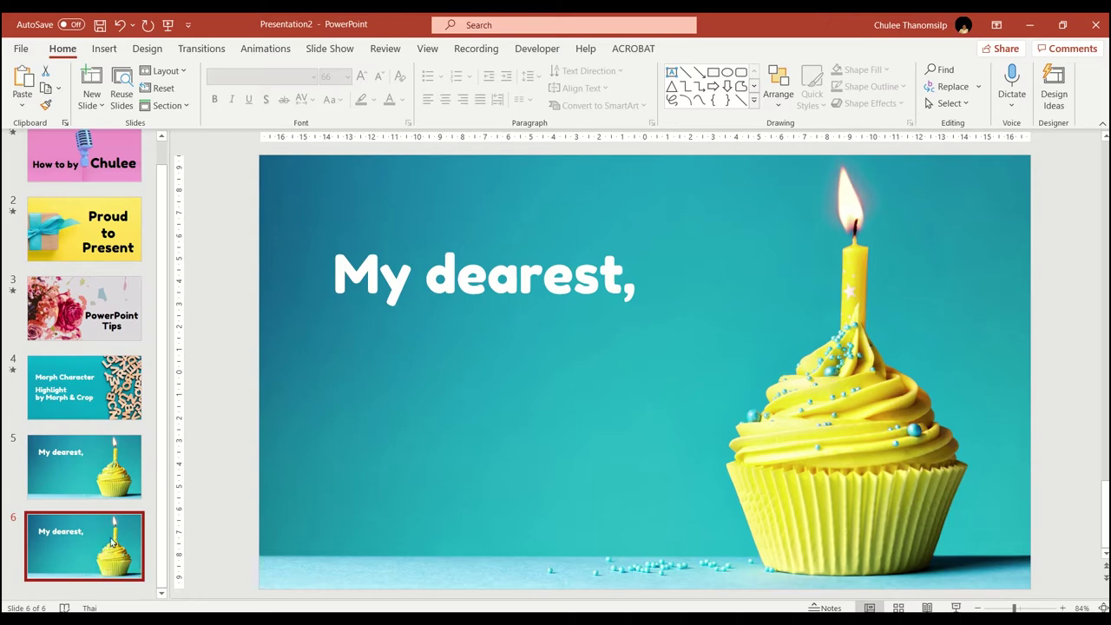
click(379, 290)
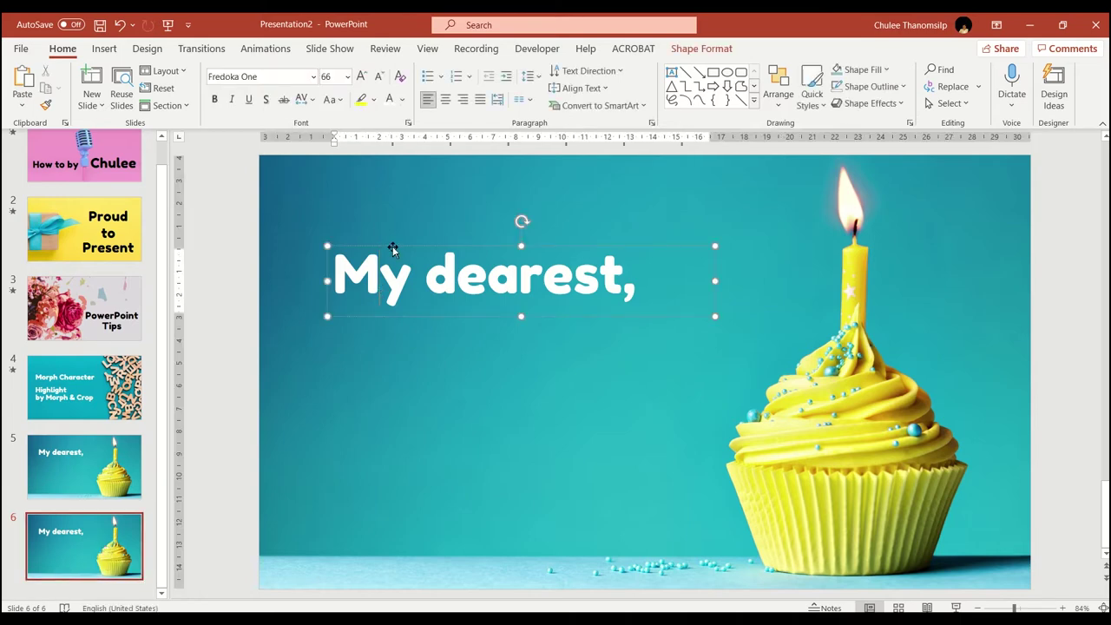
Replace slide 6's greeting with 'Happy Birthday to You' and widen the box to wrap onto two lines.
triple_click(362, 290)
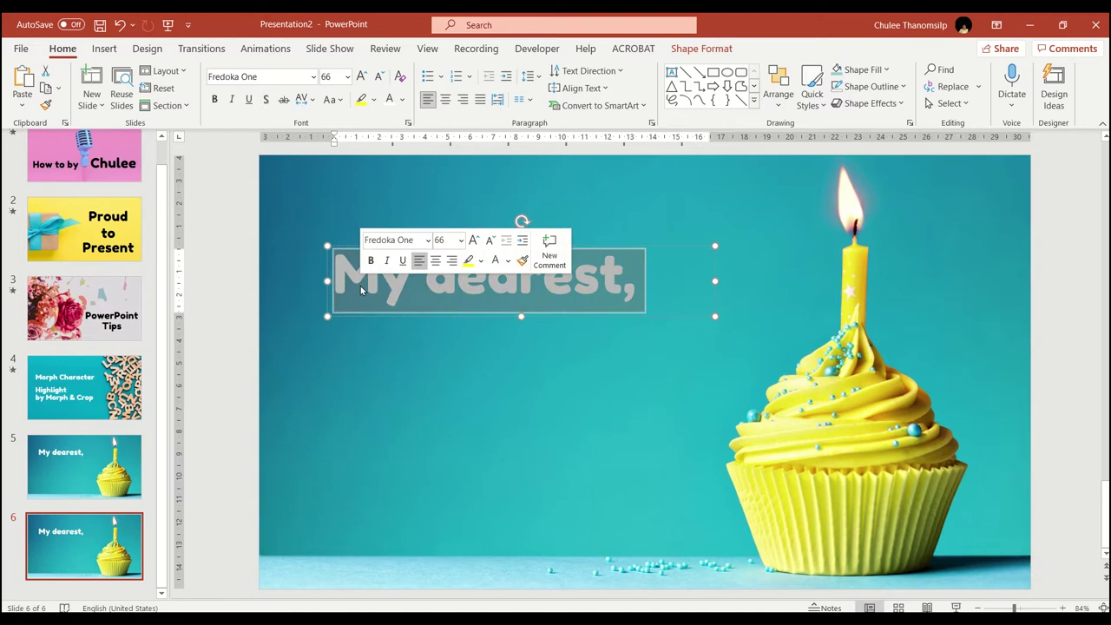
text(Happ)
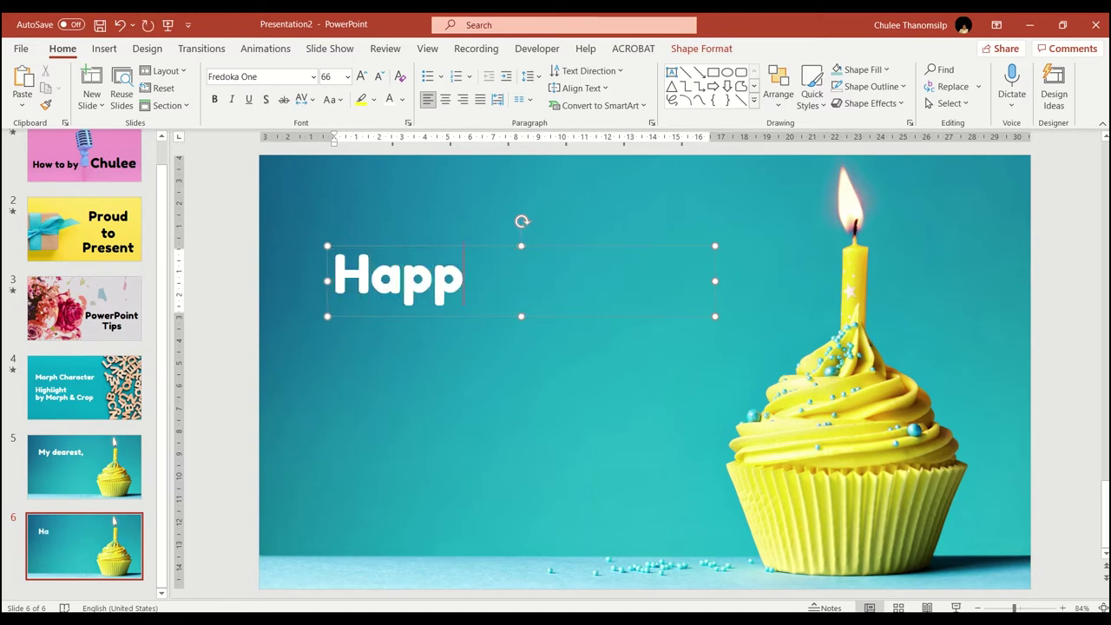
text(y B)
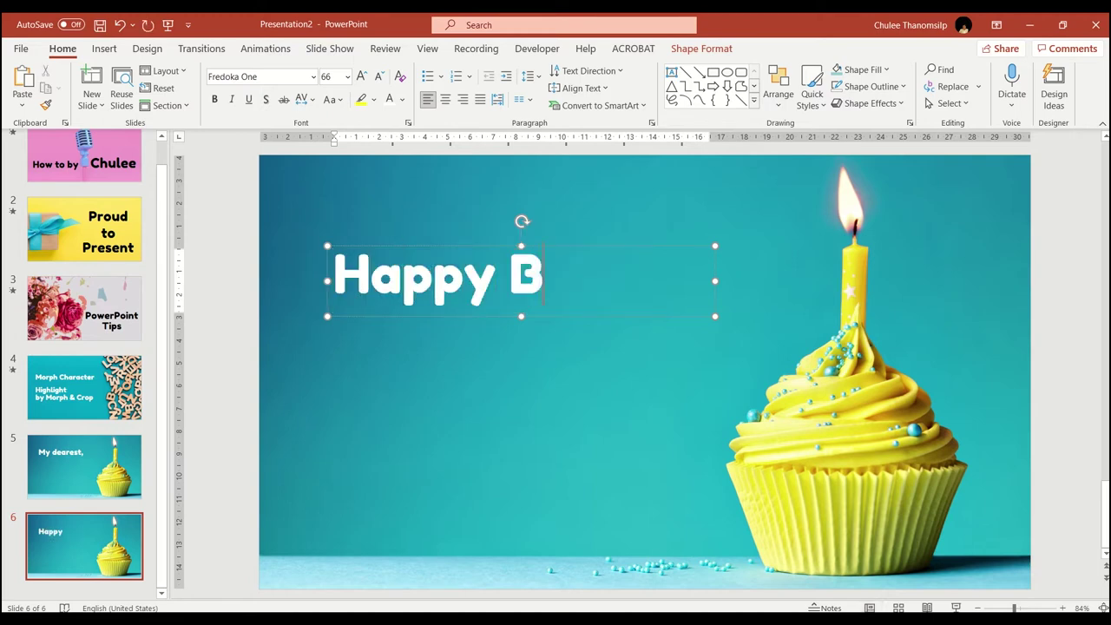
text(irthd)
key(BackSpace)
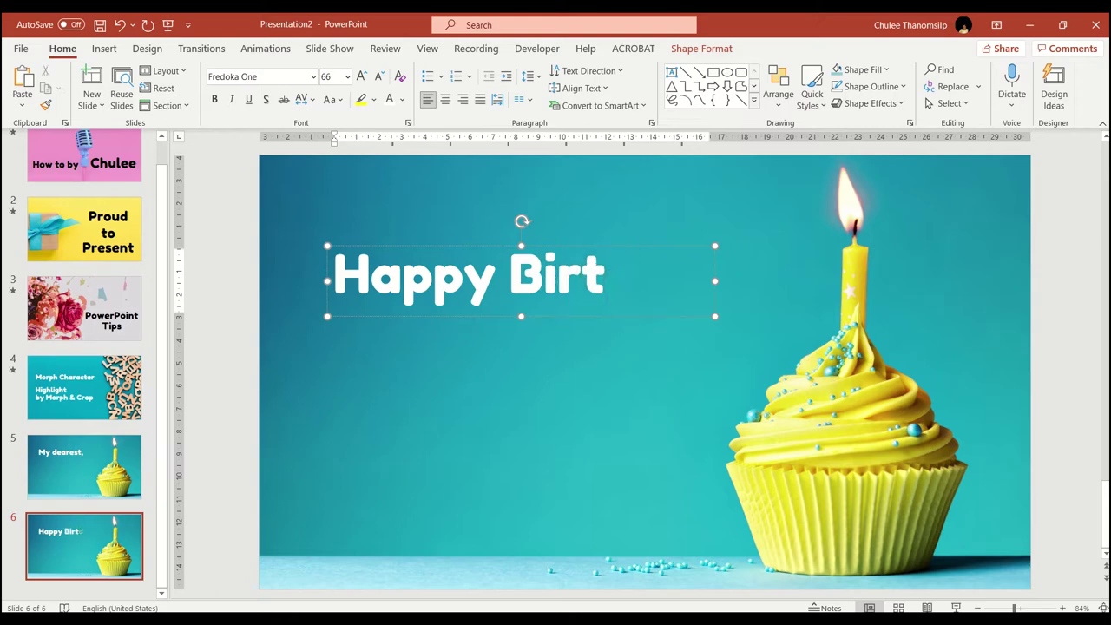
text(hday to )
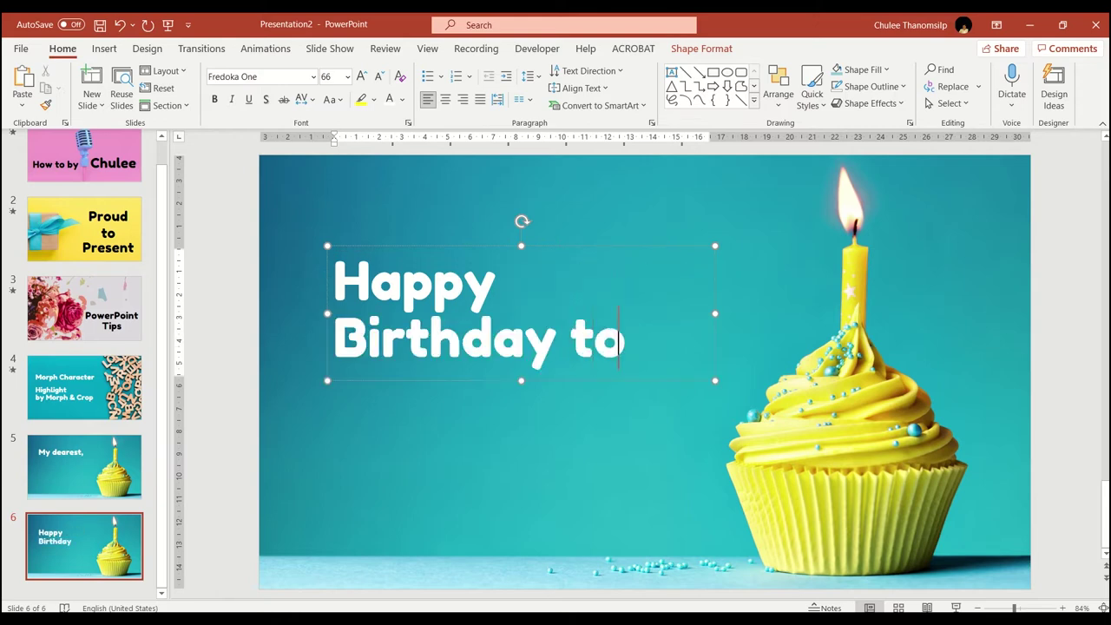
text(You)
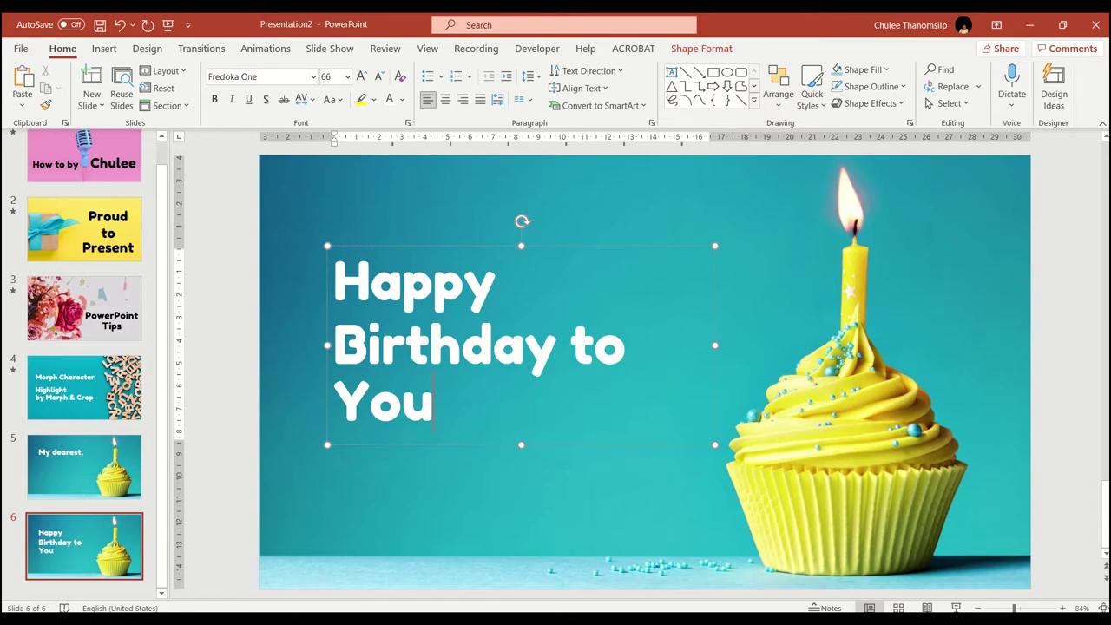
click(455, 241)
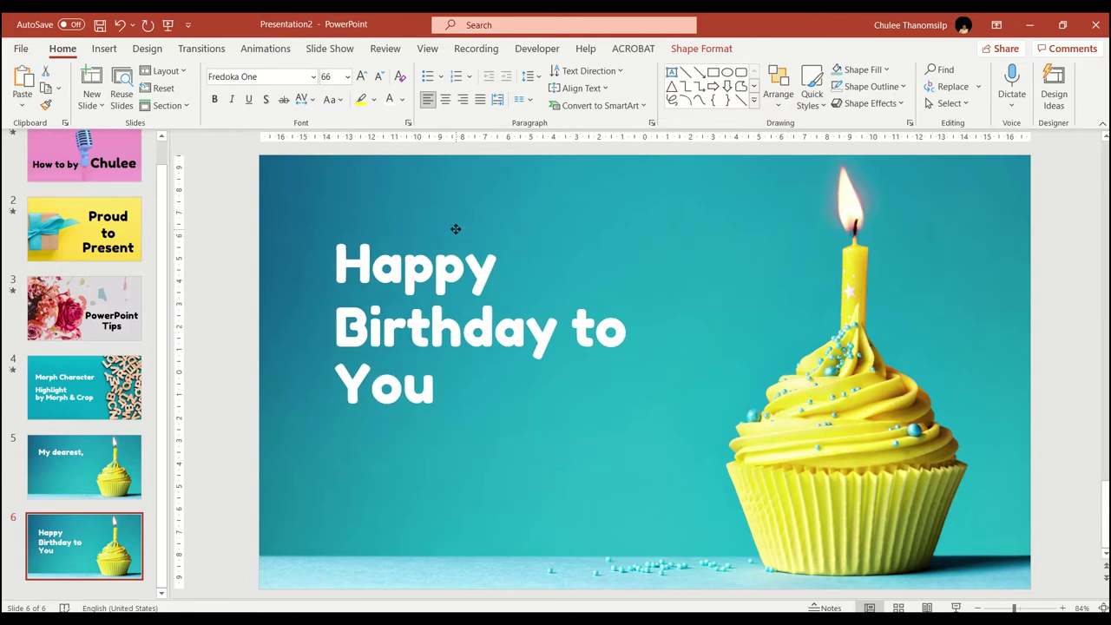
click(455, 229)
drag(719, 327, 744, 329)
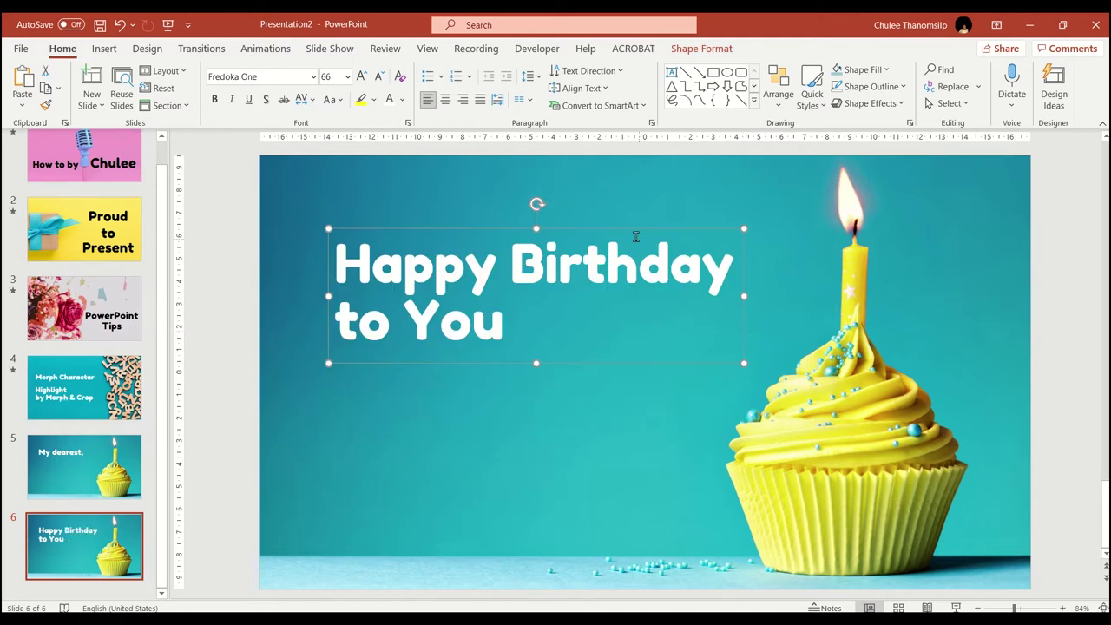
click(223, 321)
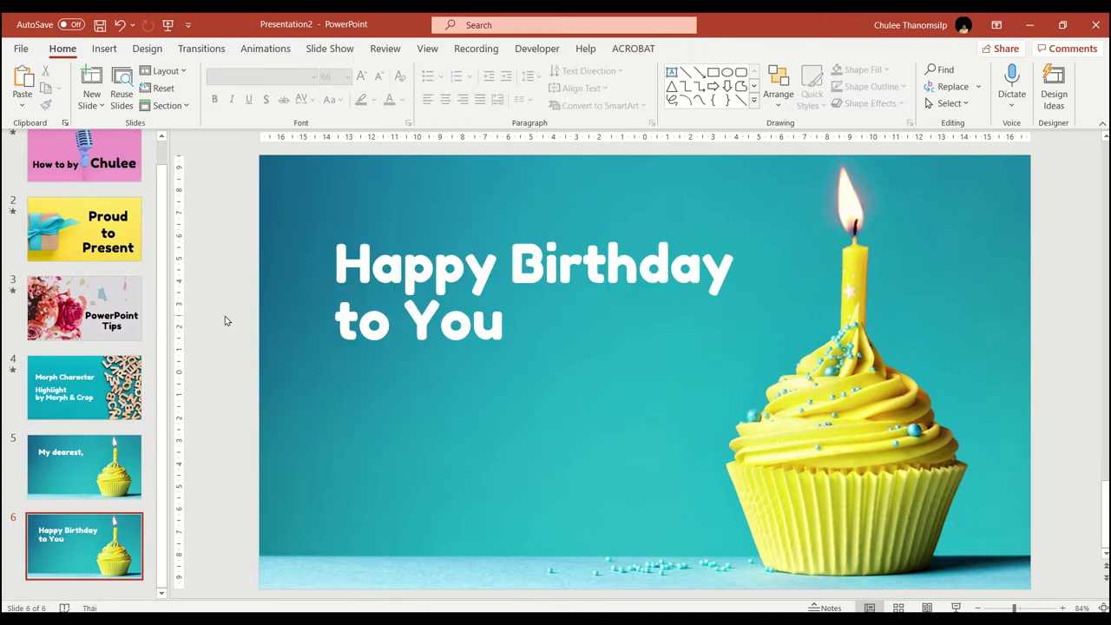
click(130, 446)
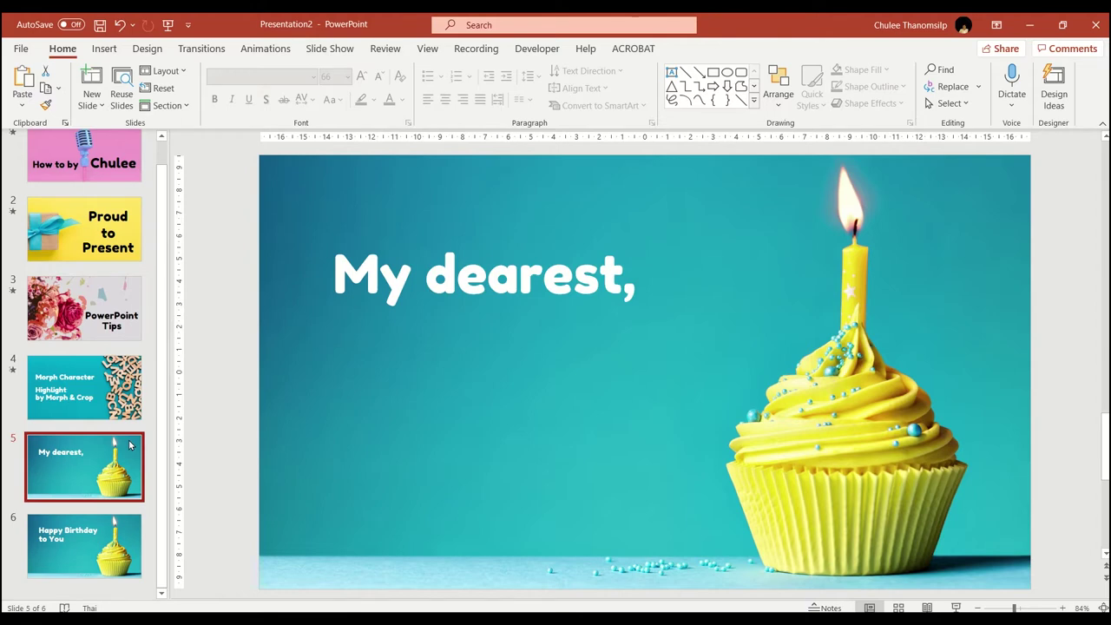
click(956, 607)
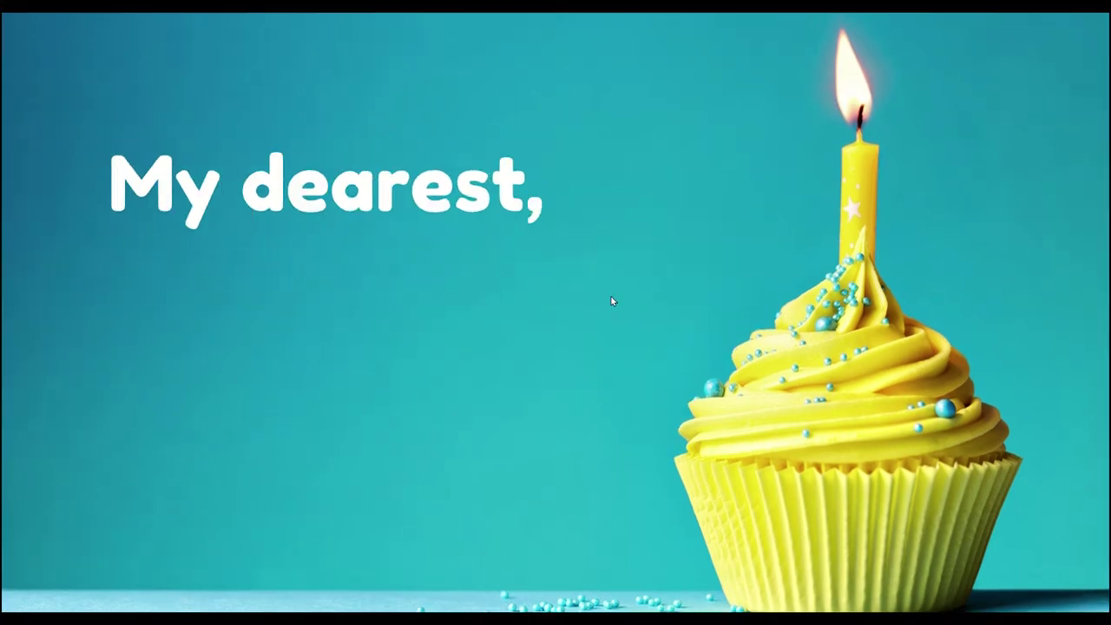
click(612, 298)
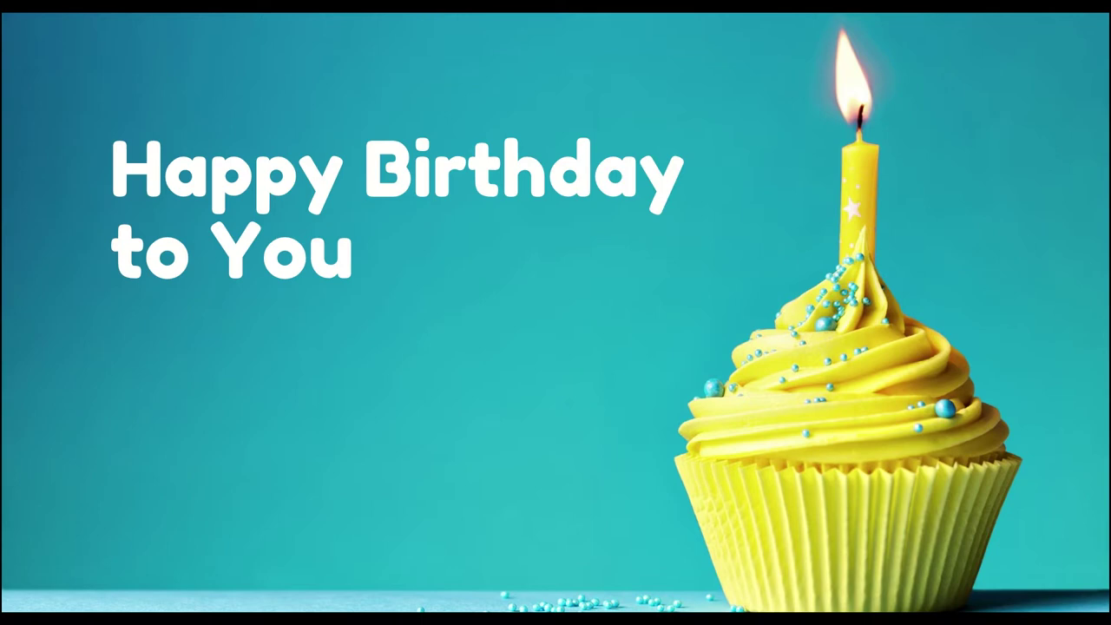
key(Escape)
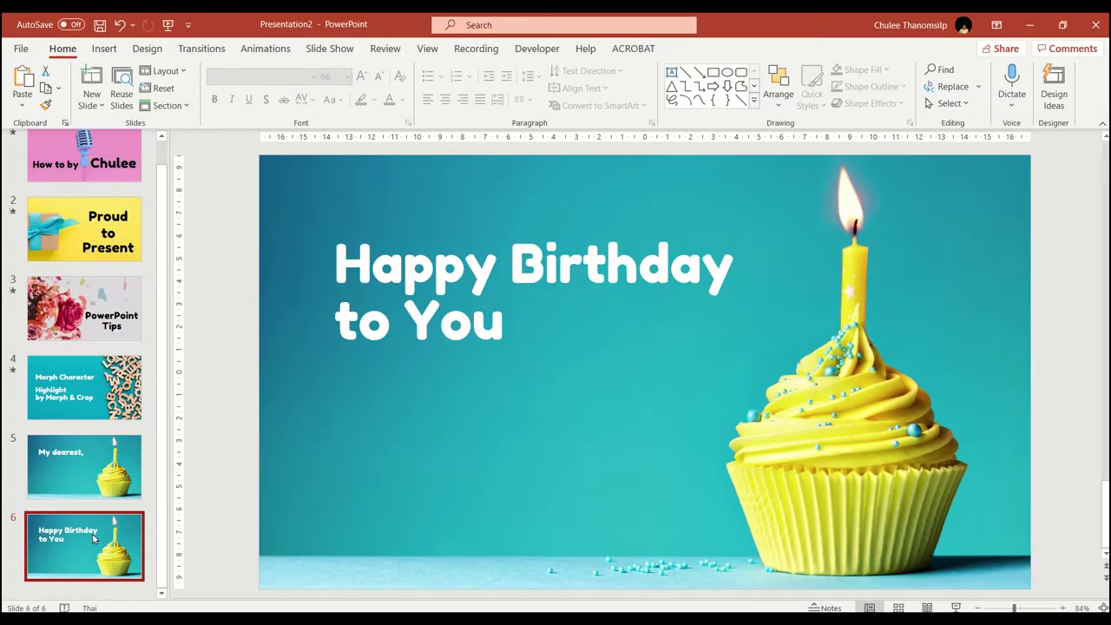
Give slide 6 a 2-second Morph transition and check it full-screen.
click(208, 52)
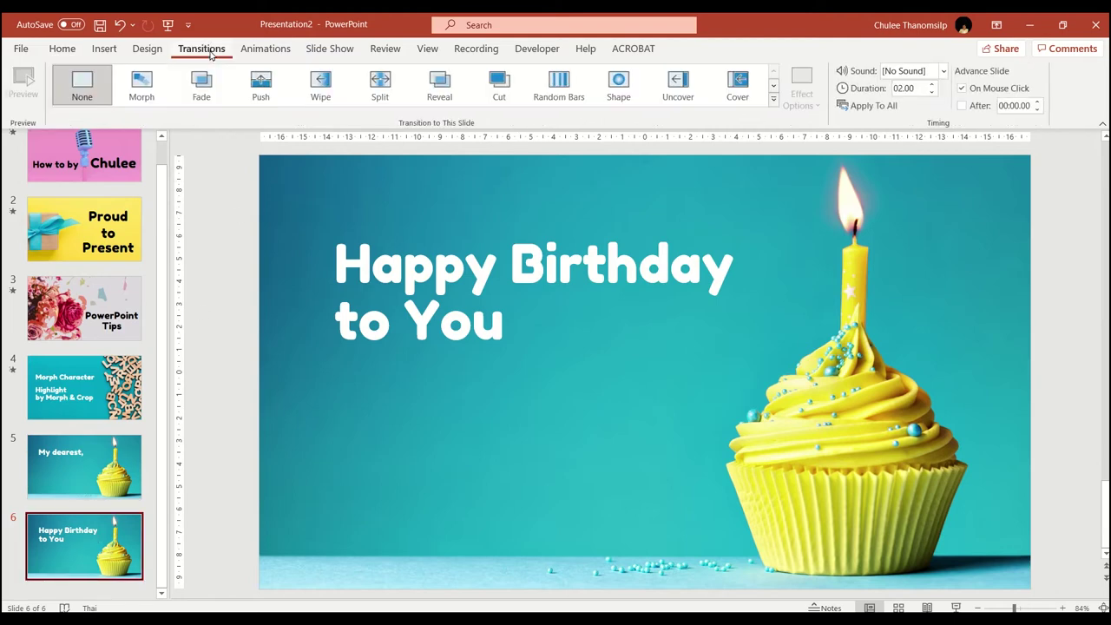
click(139, 87)
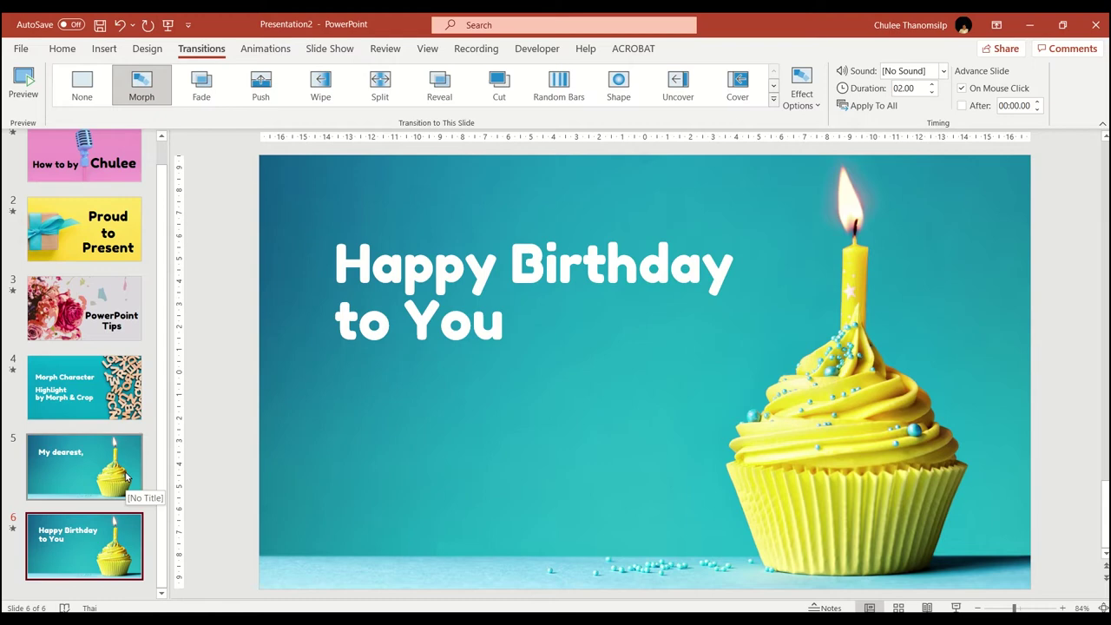
click(956, 608)
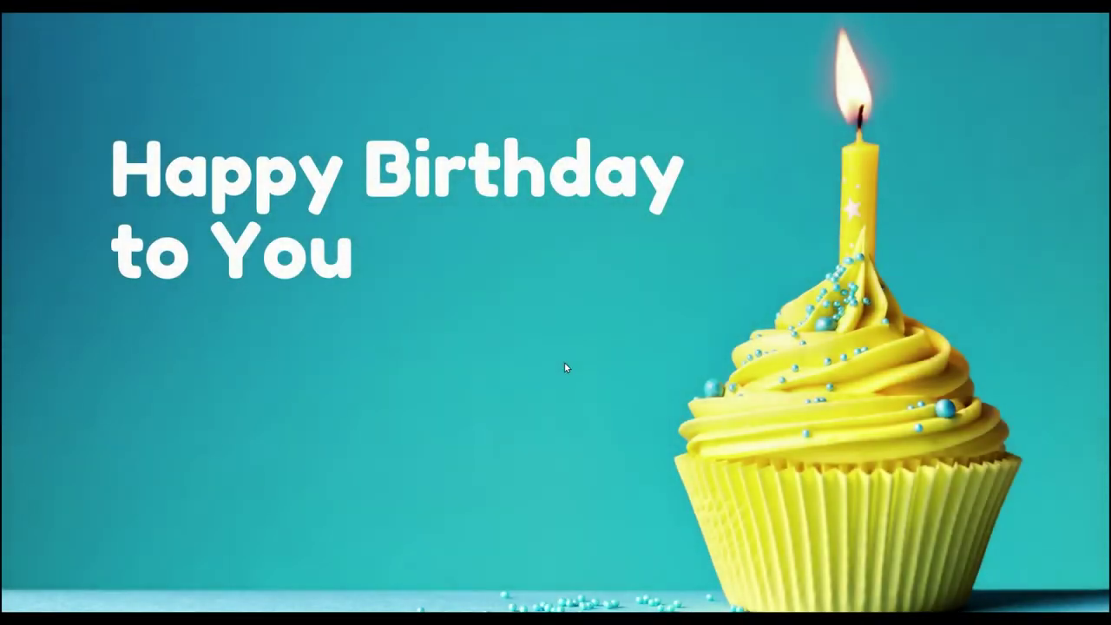
key(Escape)
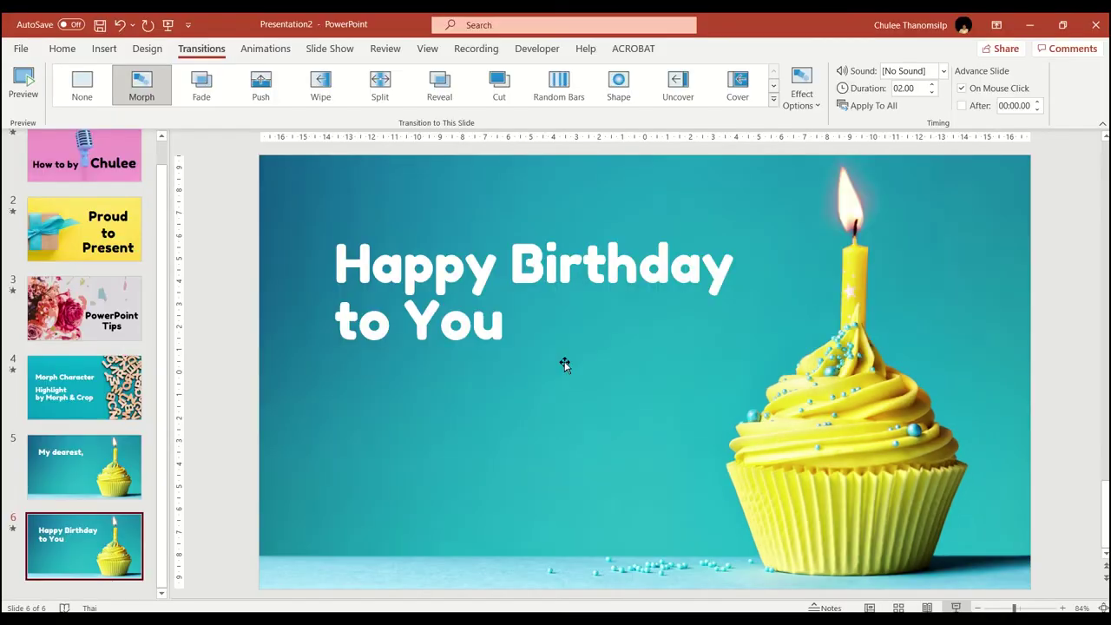
Play the show from the 'My dearest,' slide into 'Happy Birthday to You' with Shift+F5.
scroll(184, 443, up, 1)
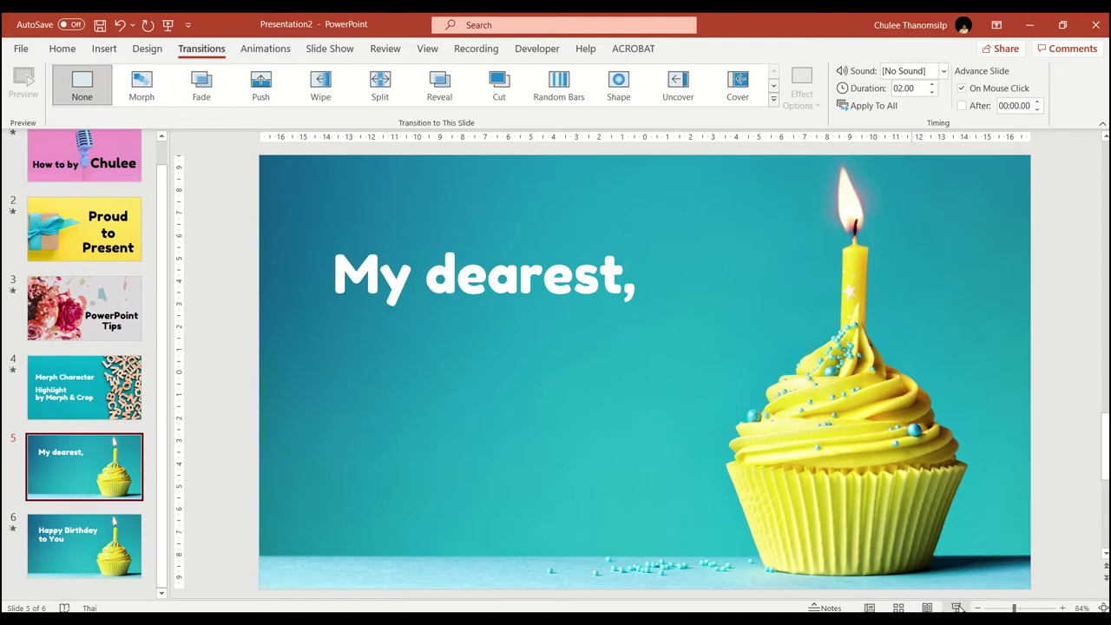
key(shift+F5)
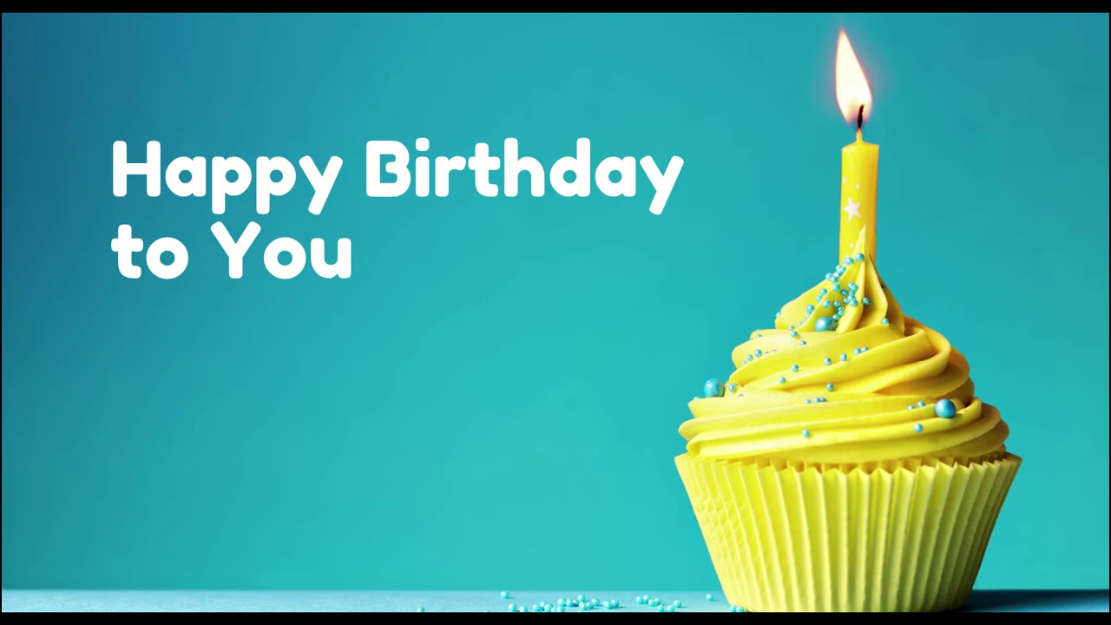
key(Escape)
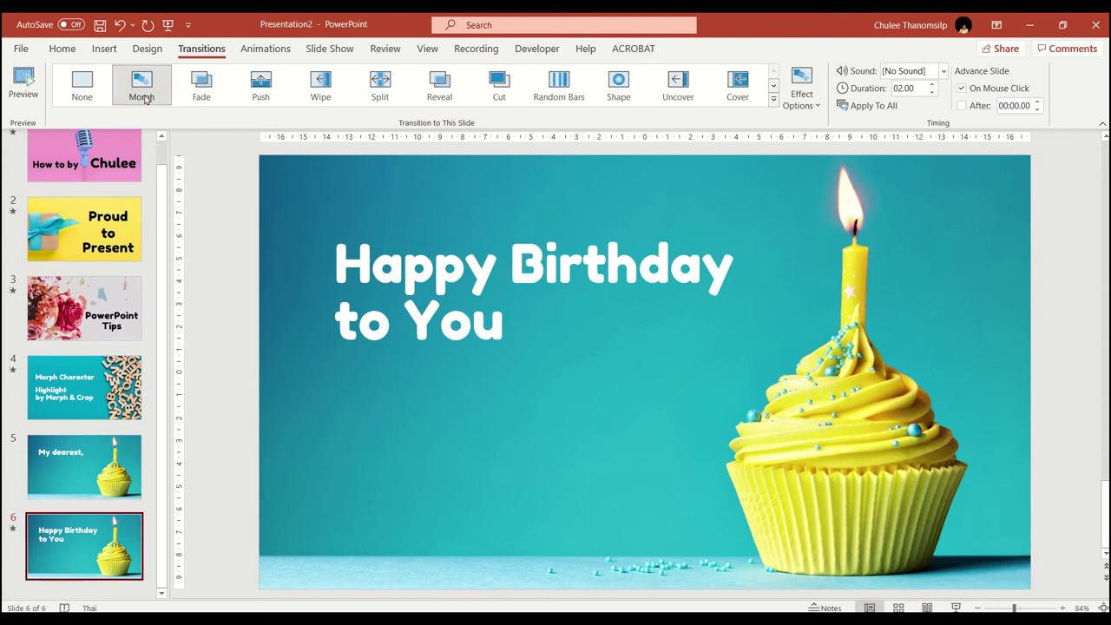
Set slide 6's Morph to Characters and watch it play from the 'My dearest,' slide.
click(814, 103)
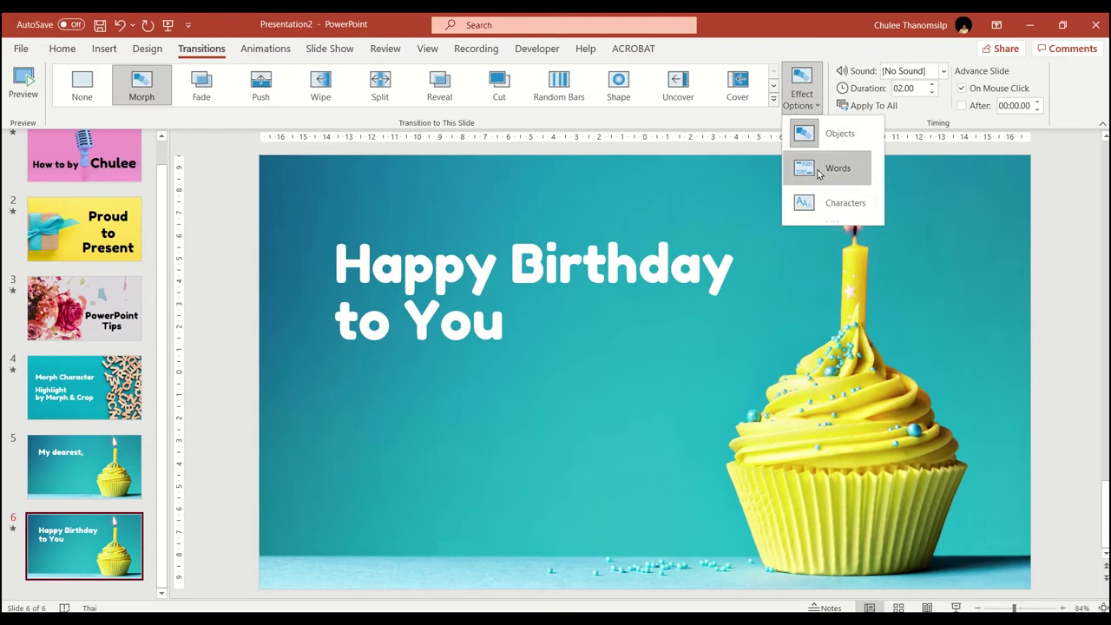
click(818, 204)
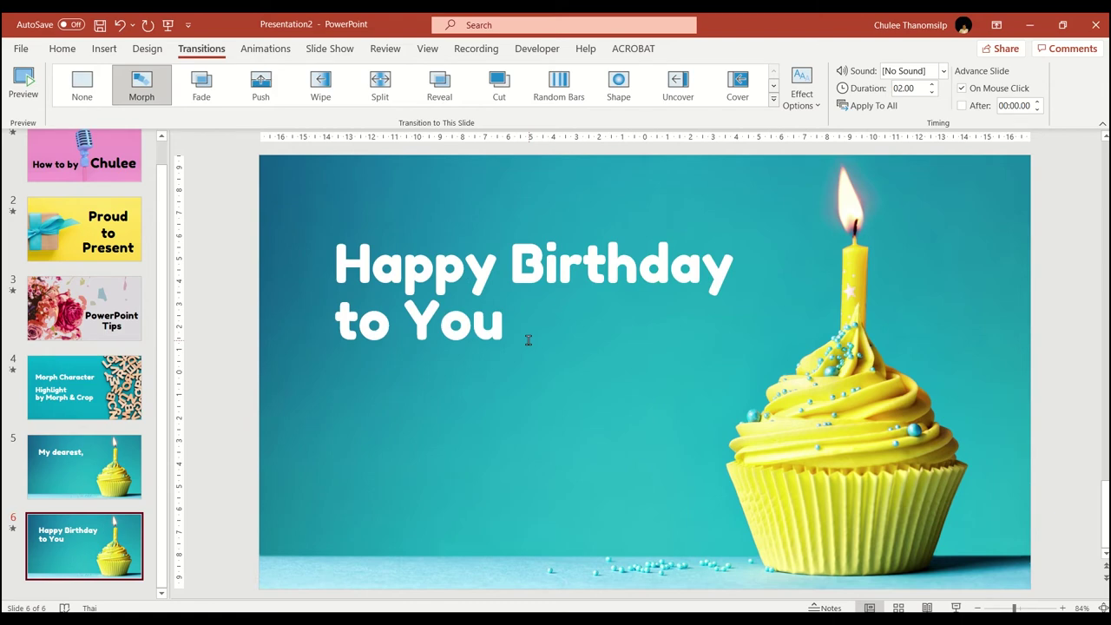
click(121, 465)
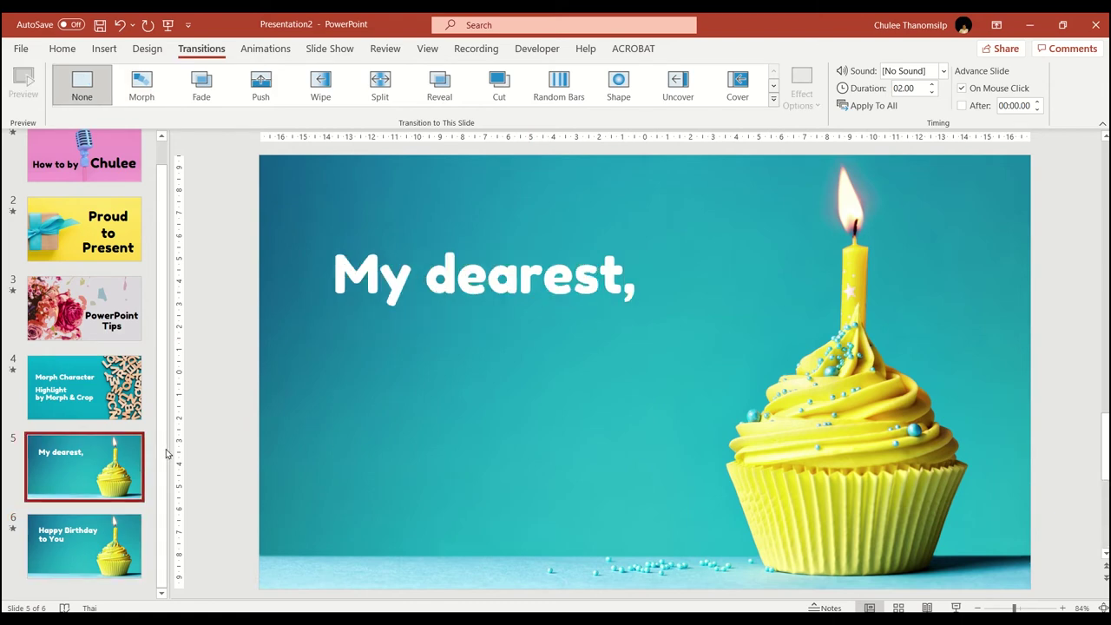
click(955, 607)
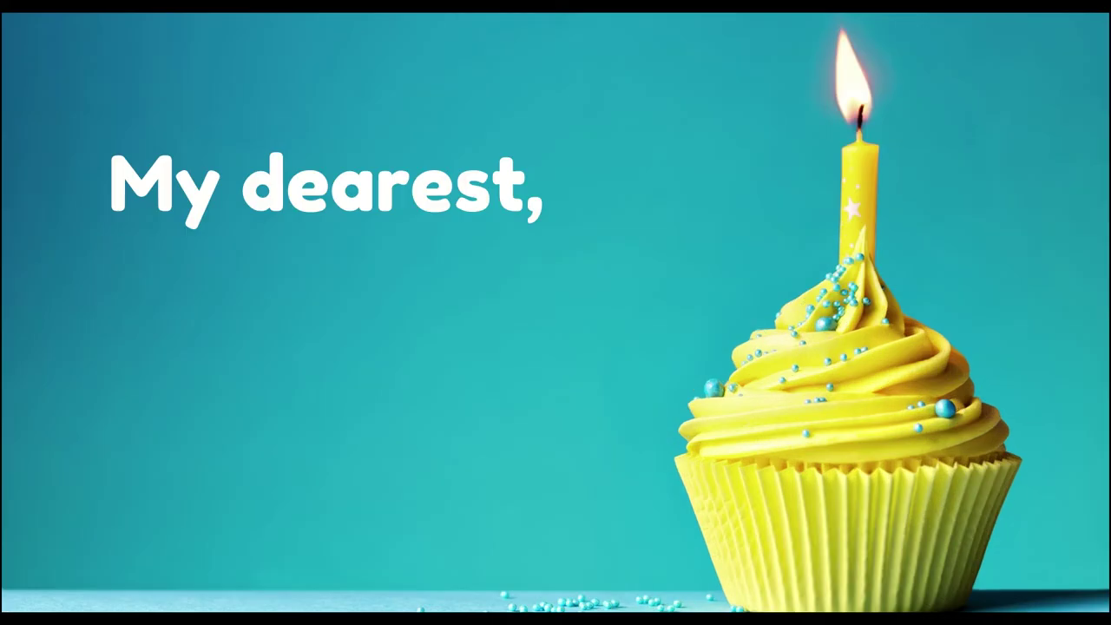
click(587, 271)
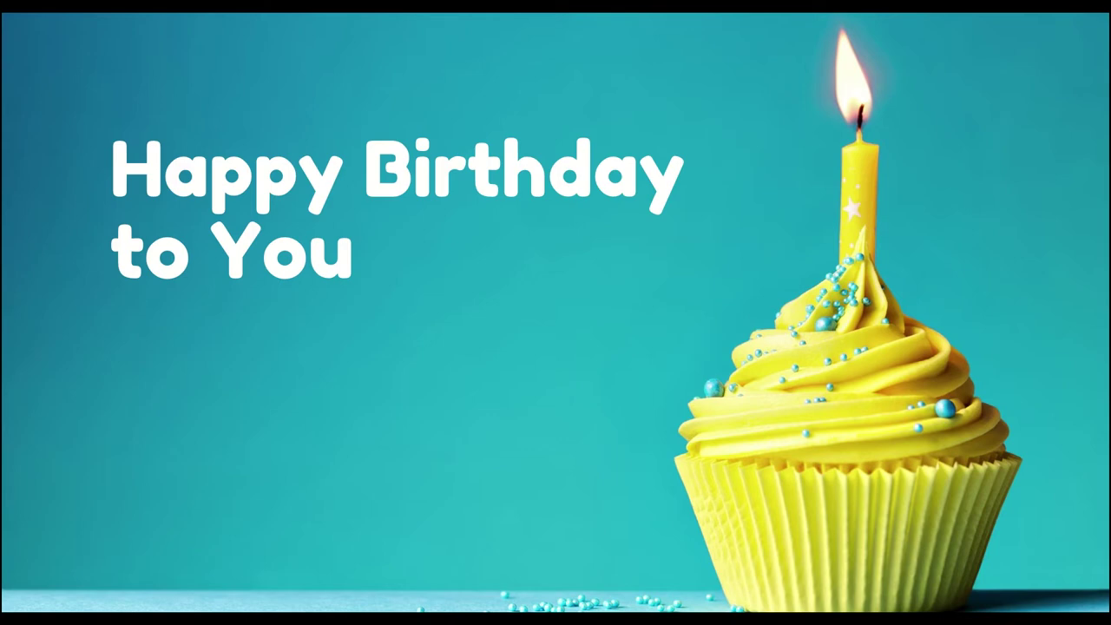
key(Escape)
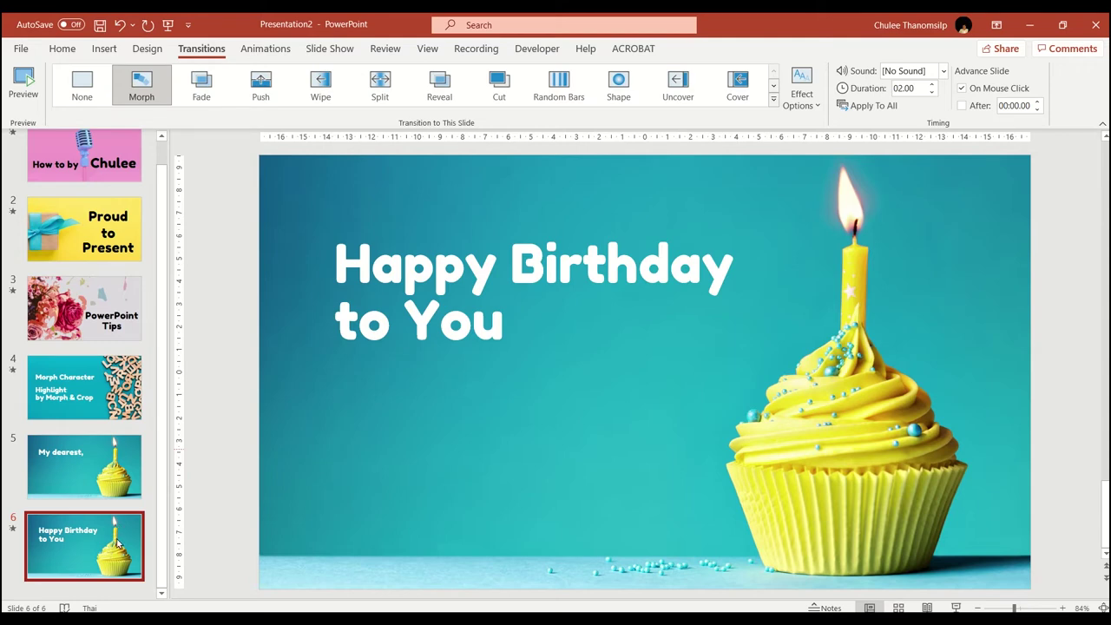
Duplicate the Happy Birthday slide and replace its greeting with 'Wish you all the happiness in the world.'.
key(ctrl+d)
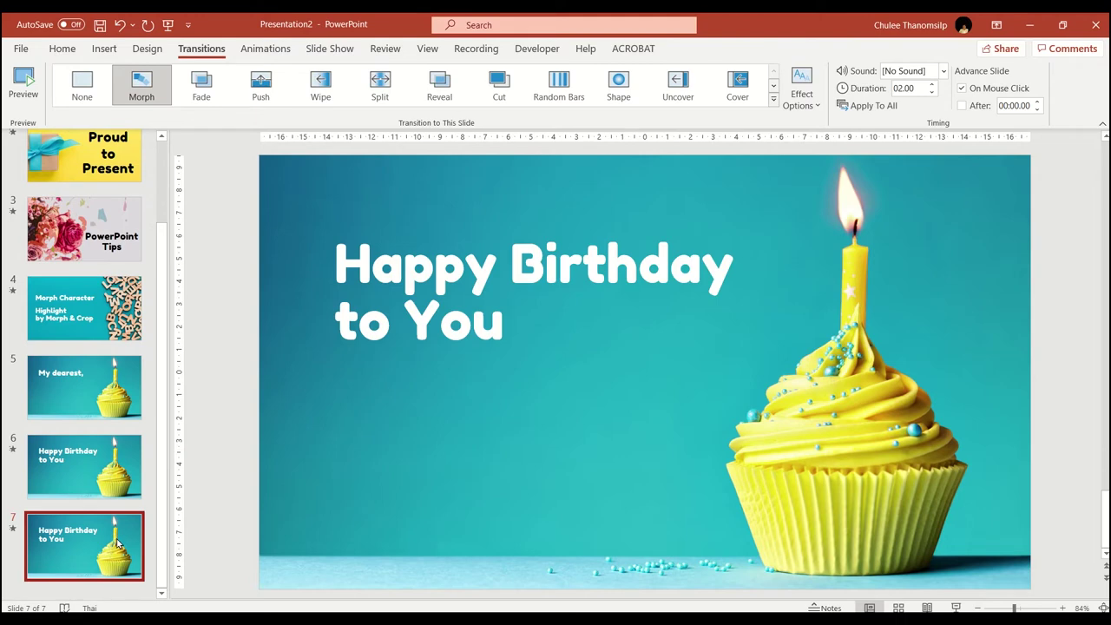
click(360, 279)
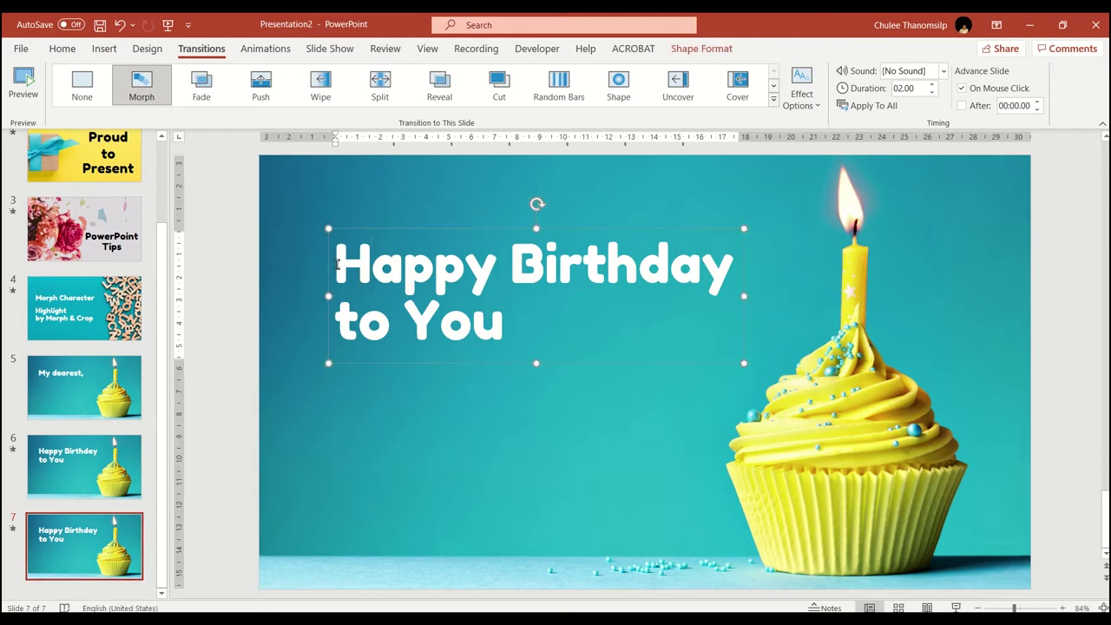
drag(338, 265, 507, 323)
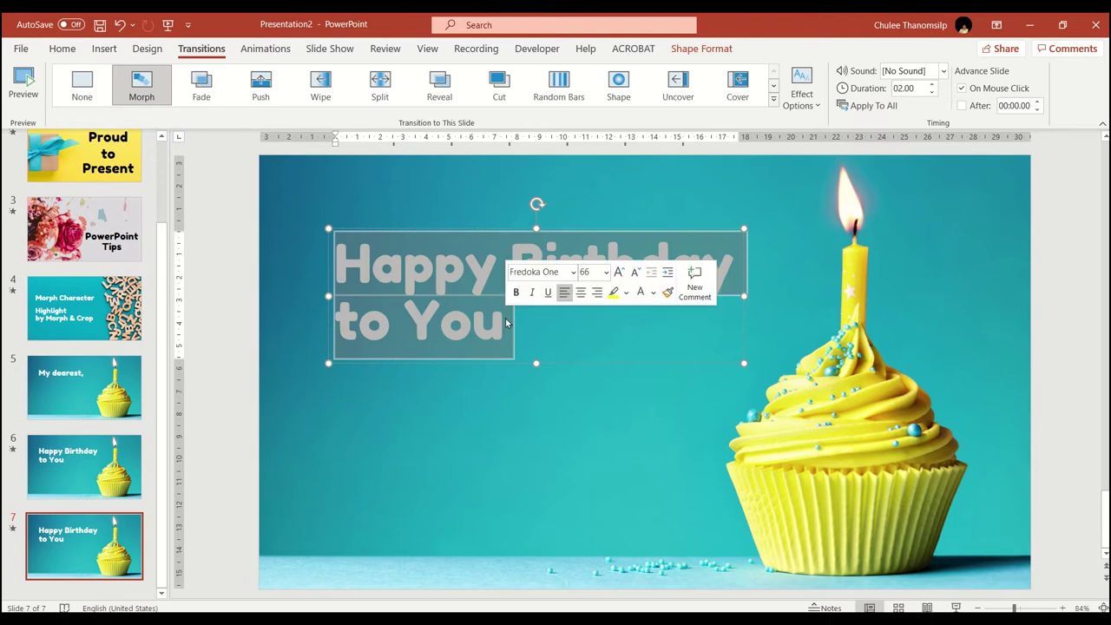
text(Wish)
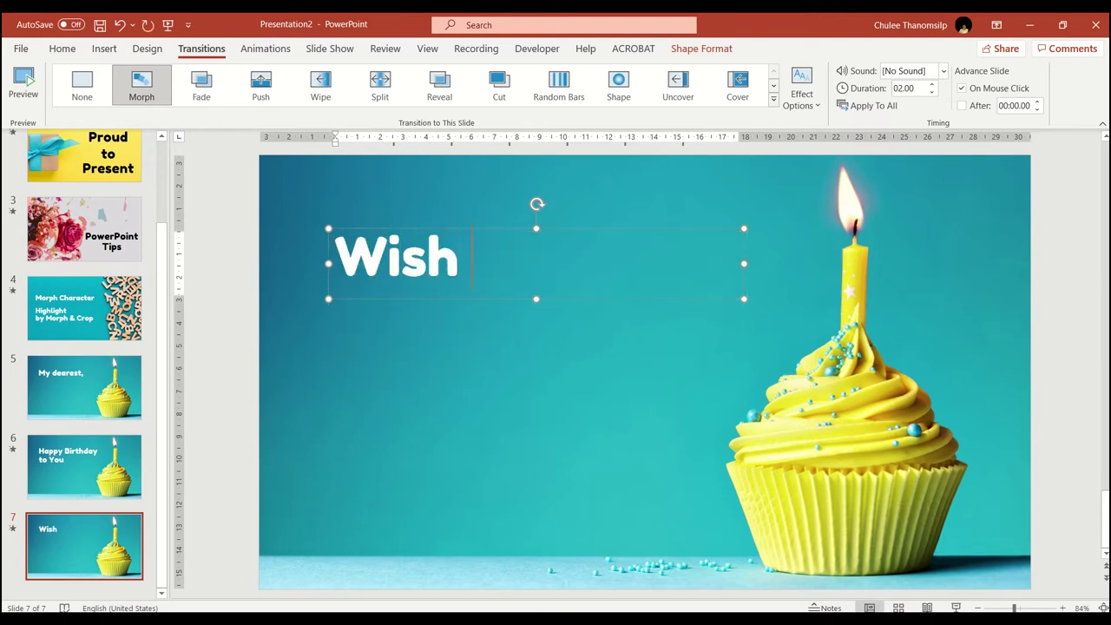
text( you all the )
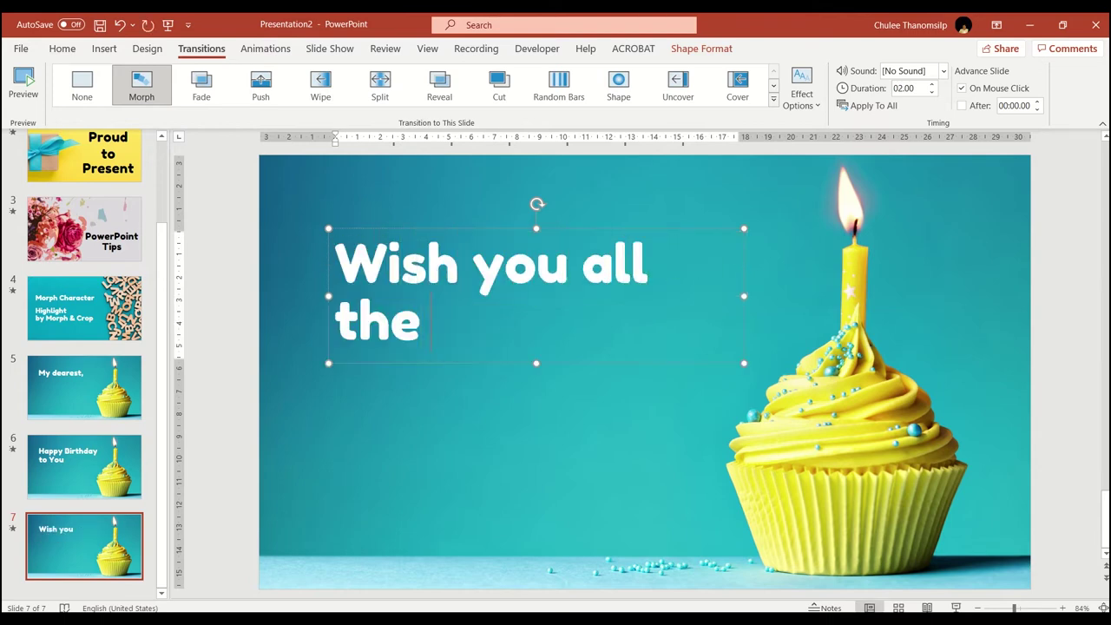
text(happin)
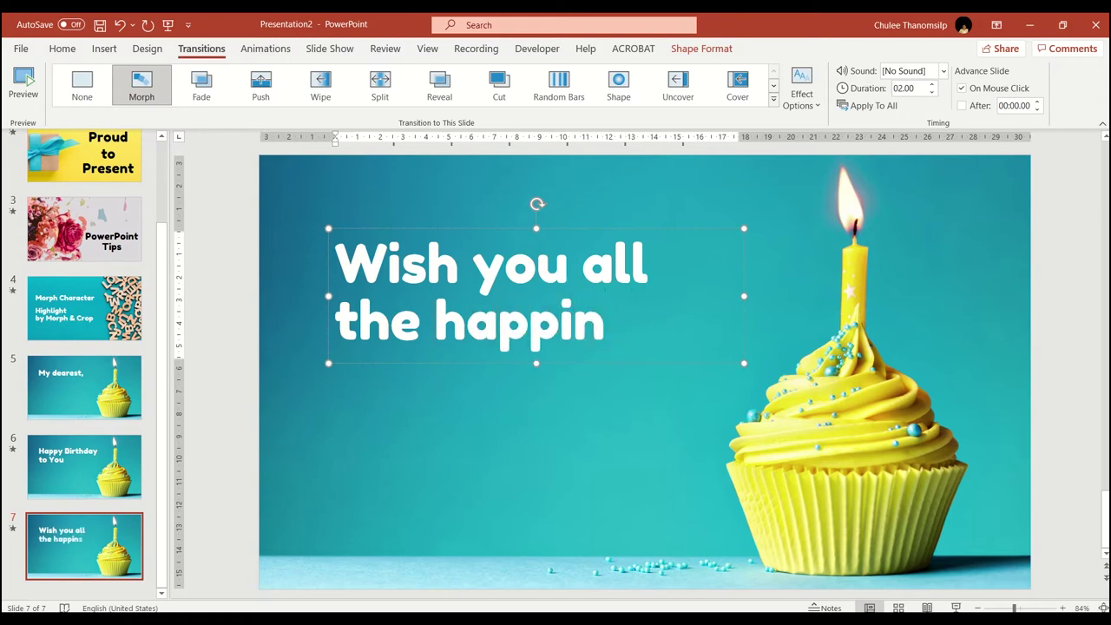
text(ess in the)
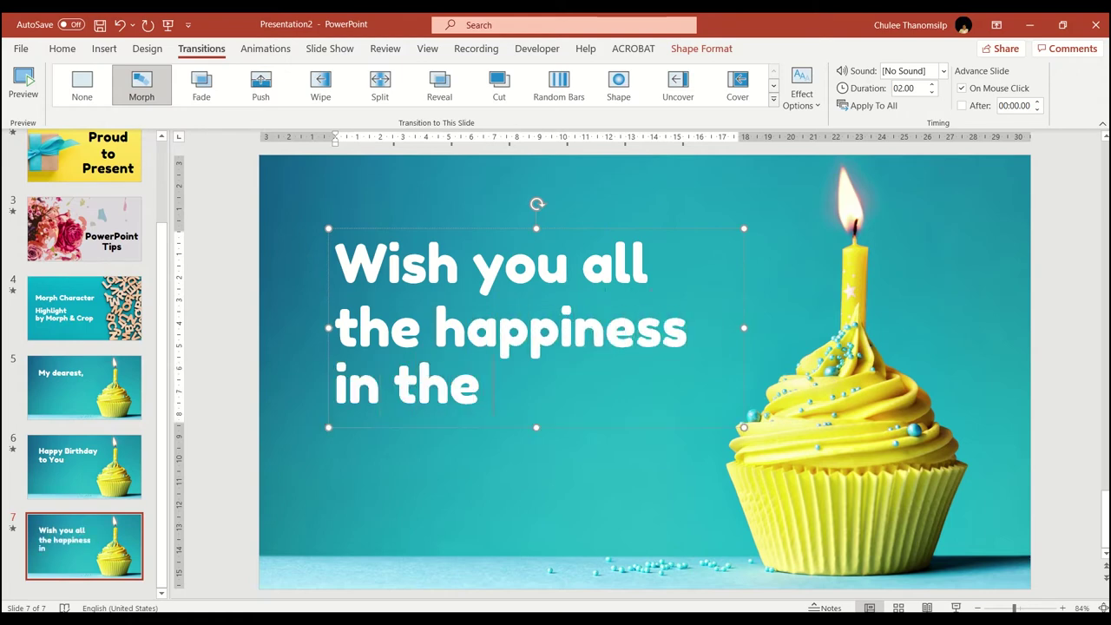
text( world.)
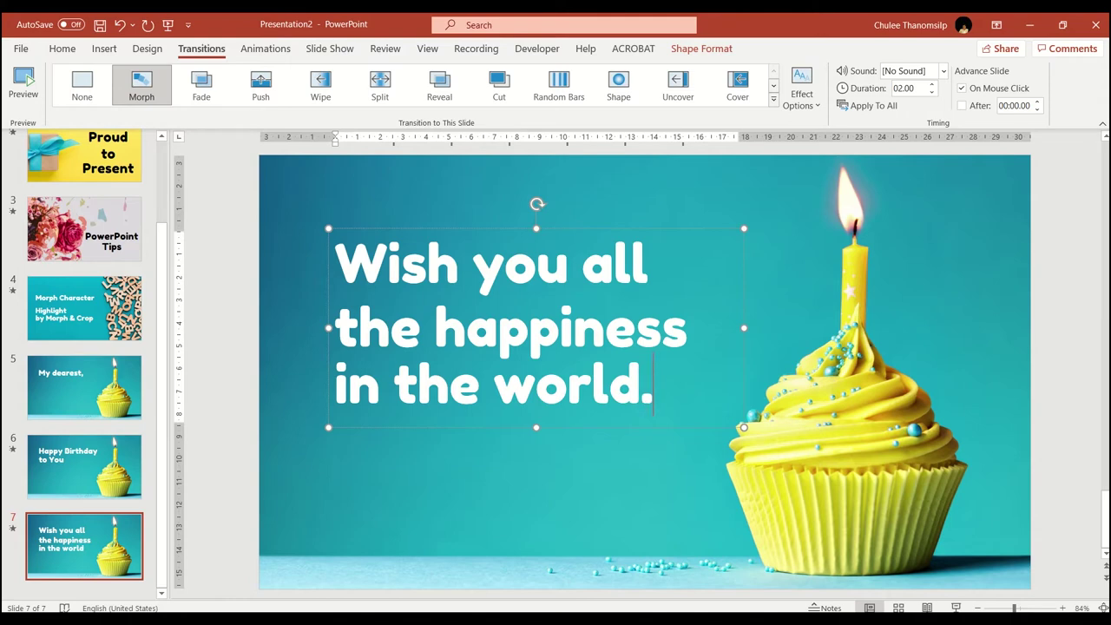
Set slide 7's Morph transition effect option to Characters.
click(299, 230)
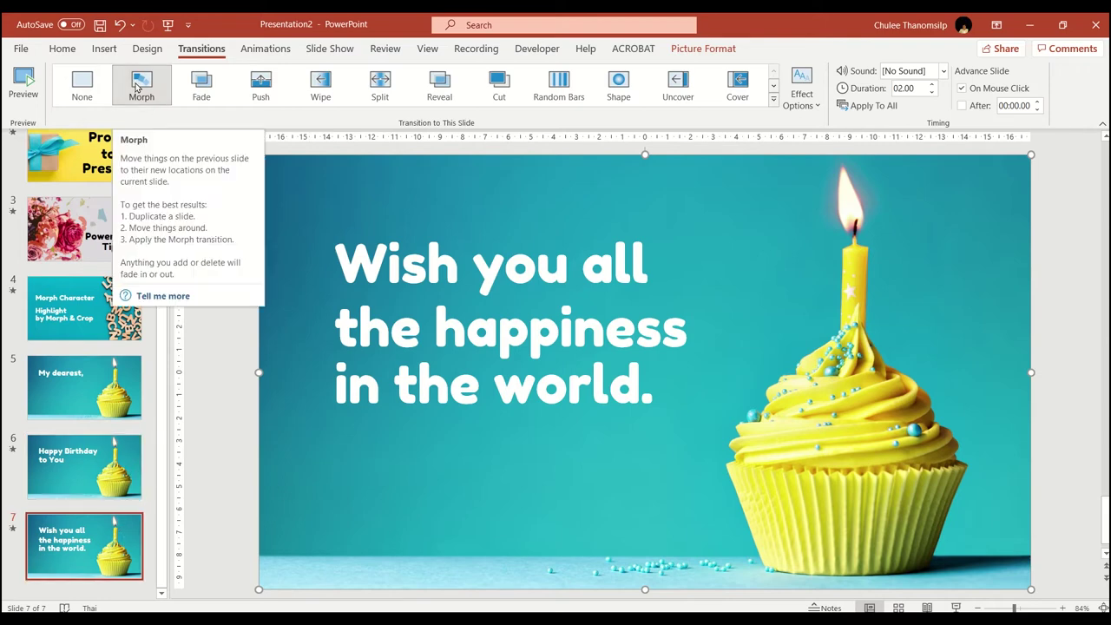
click(801, 95)
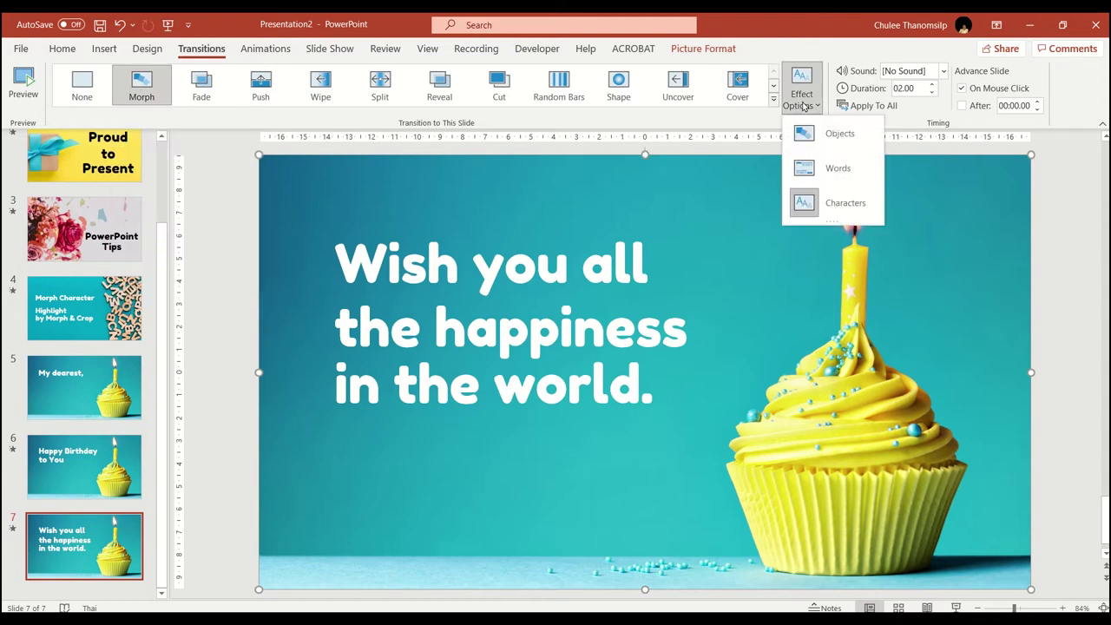
click(814, 208)
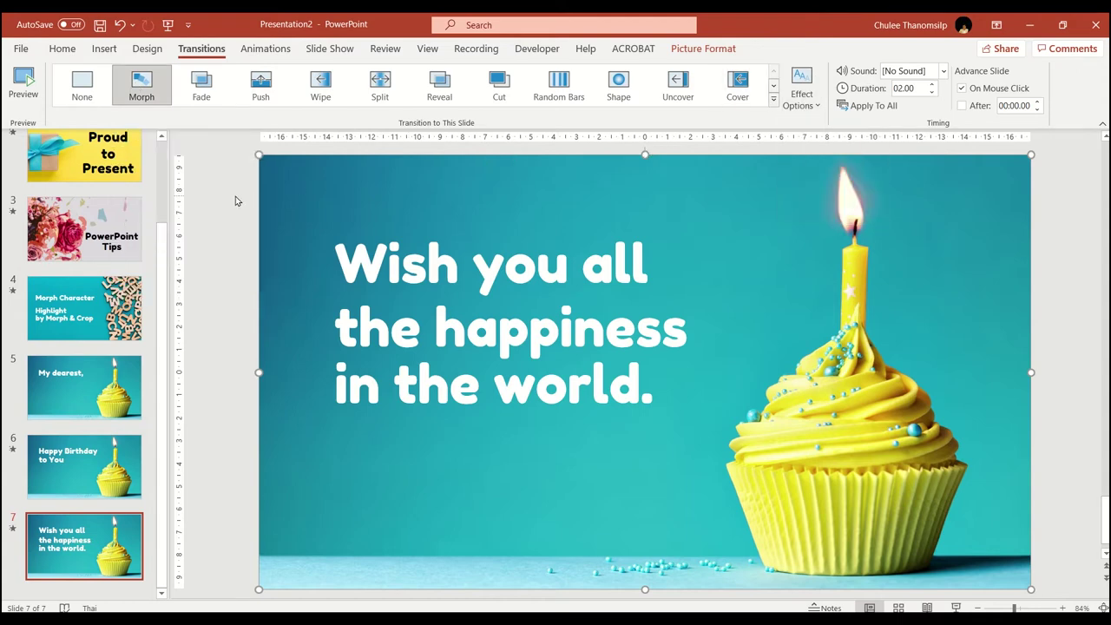
Play the slide show from the 'My dearest,' slide through the wish slide, then exit.
click(118, 382)
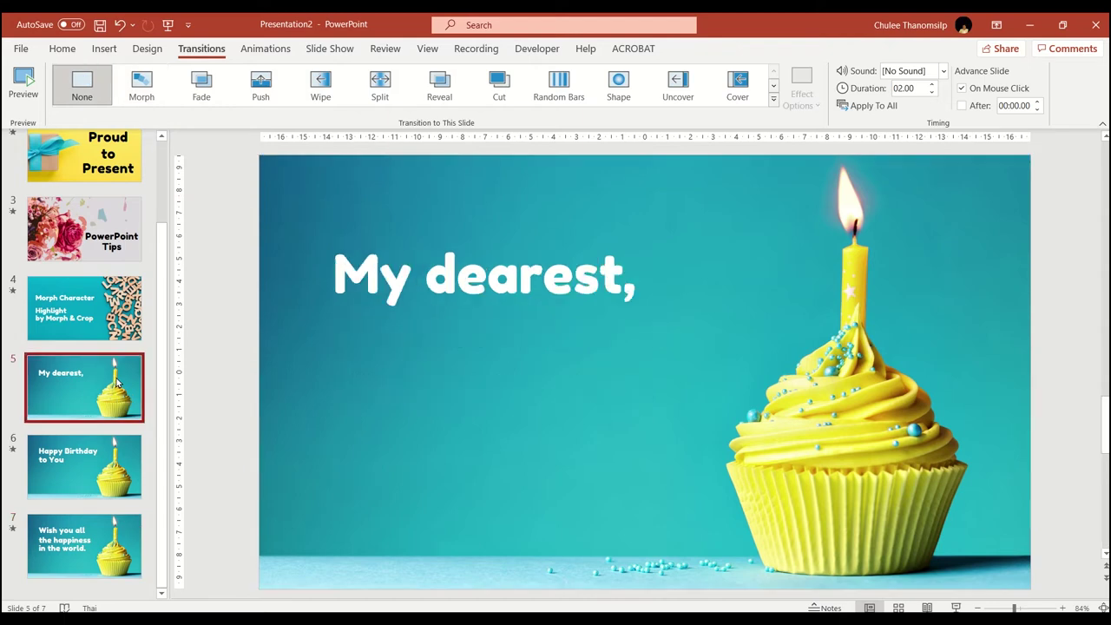
click(955, 606)
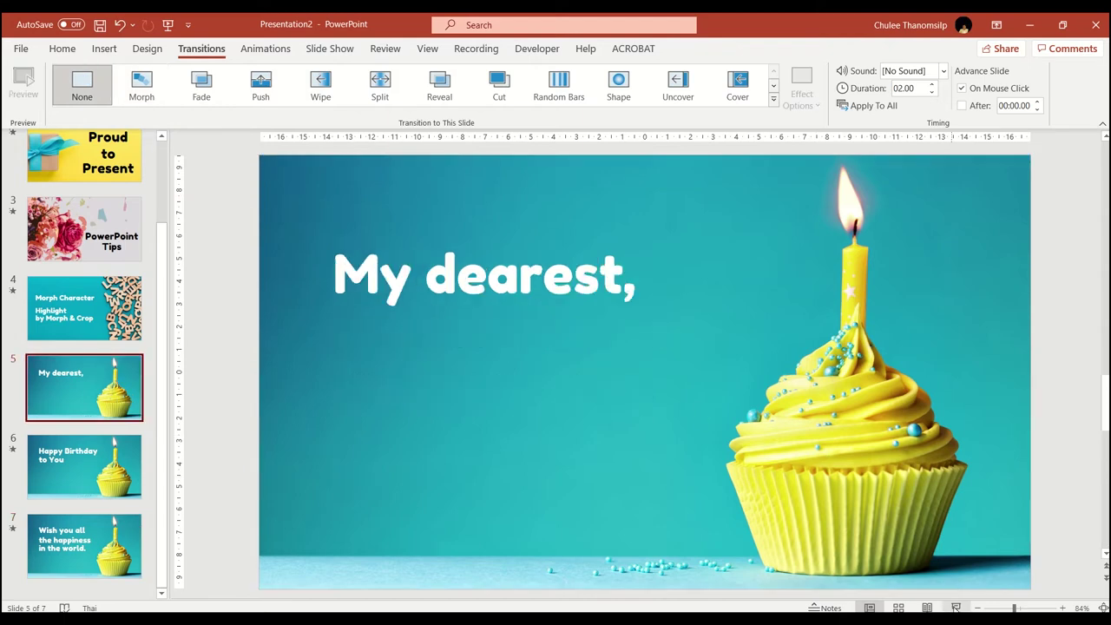
click(734, 229)
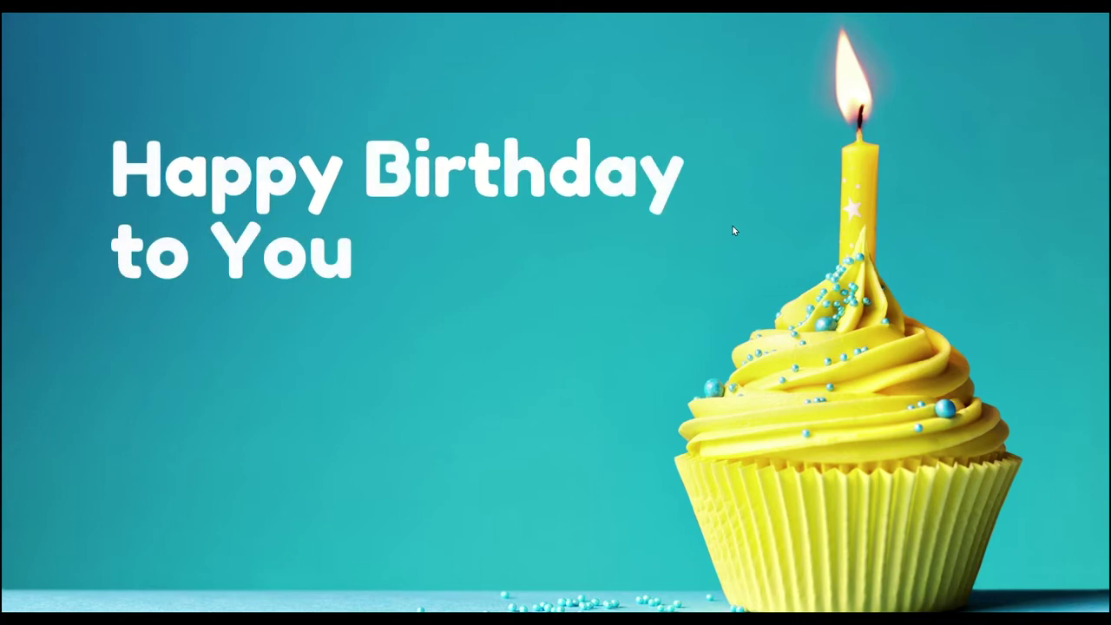
click(733, 229)
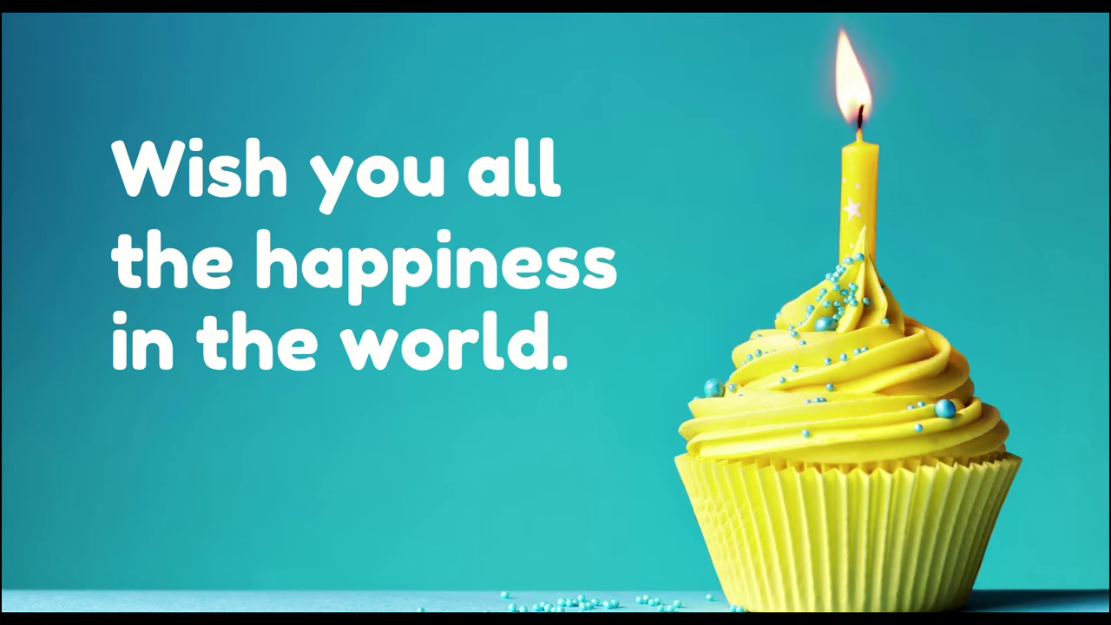
key(Escape)
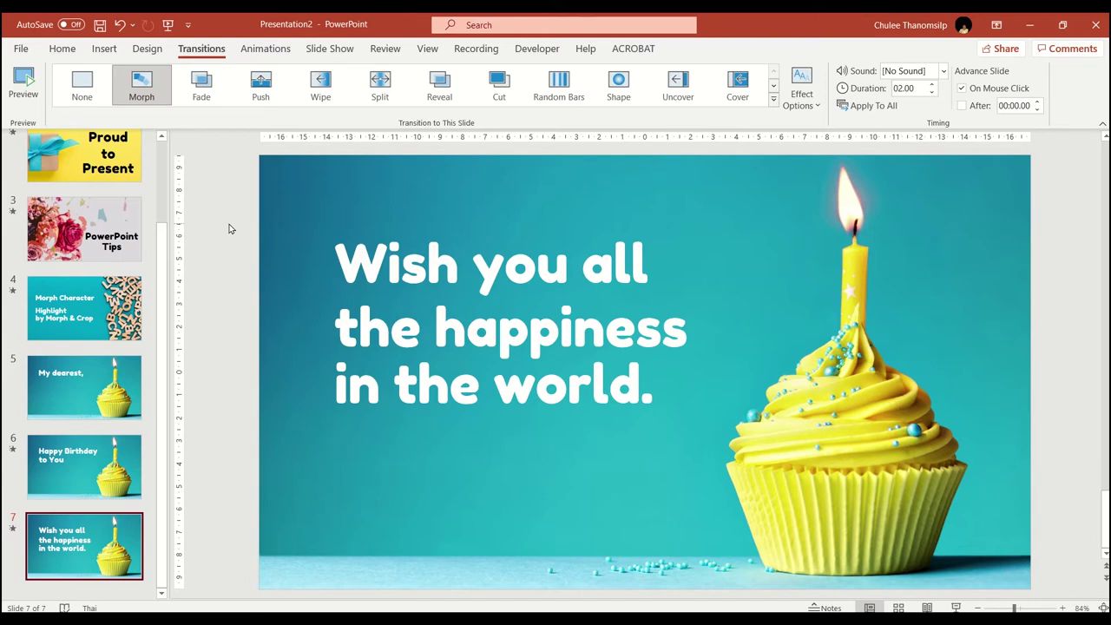
Insert a blank eighth slide after the 'Wish you all the happiness' slide.
click(85, 308)
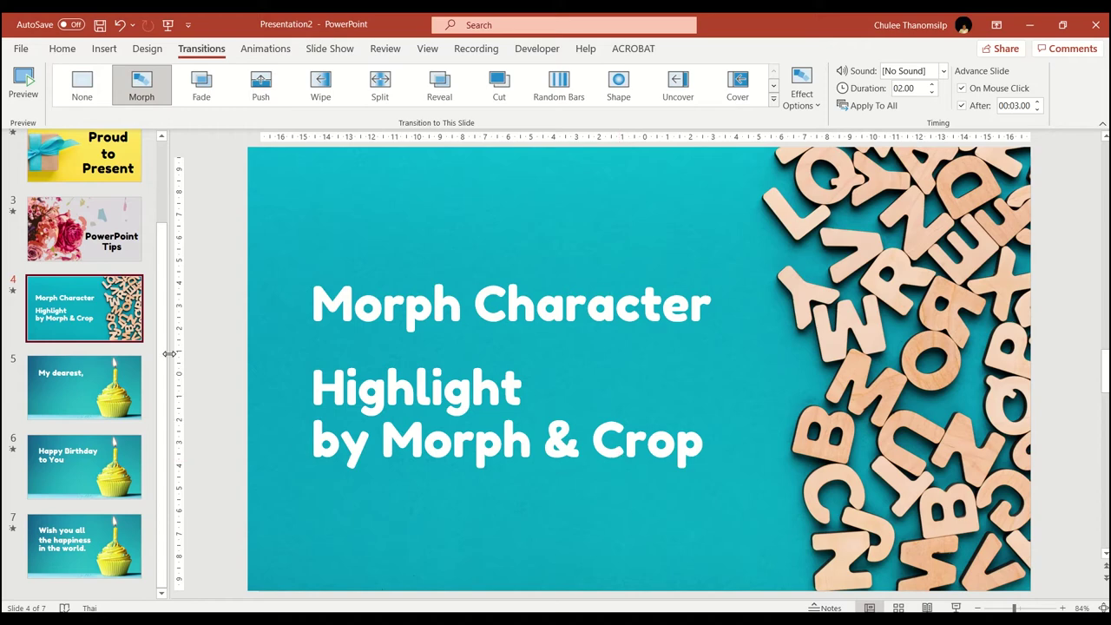
click(123, 590)
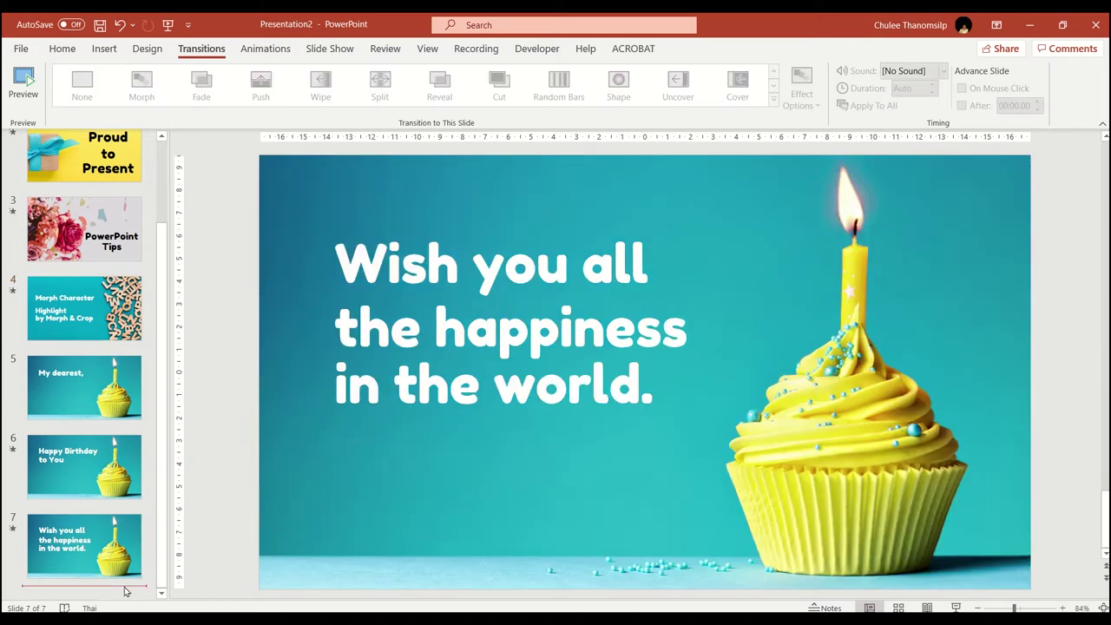
key(Return)
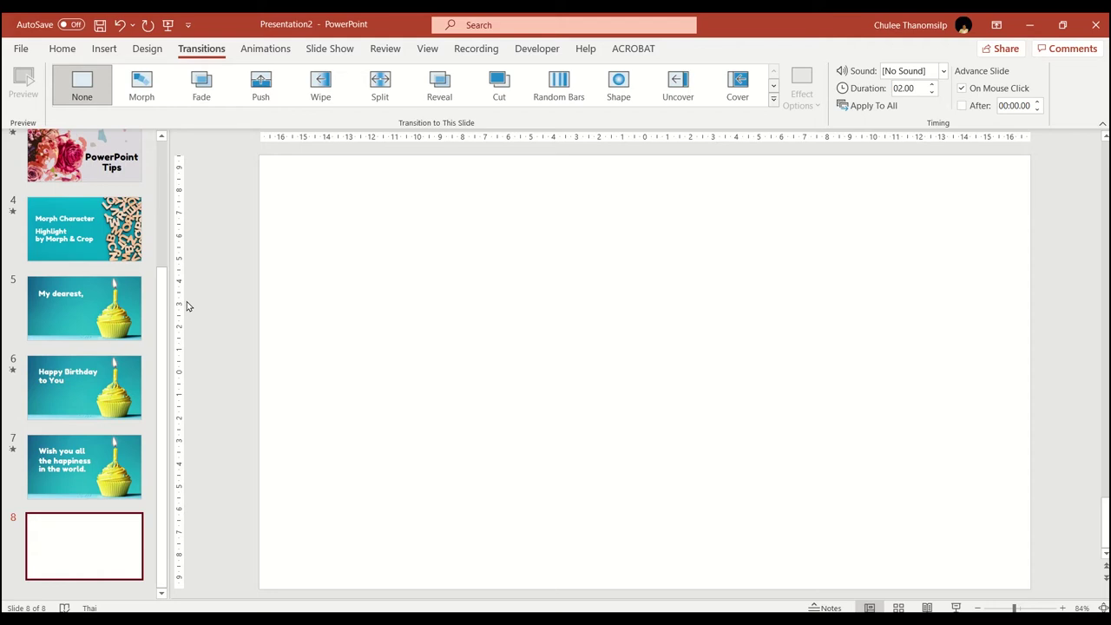
Reposition the rose picture on slide 3, PowerPoint Tips, so it fills the entire slide.
click(53, 174)
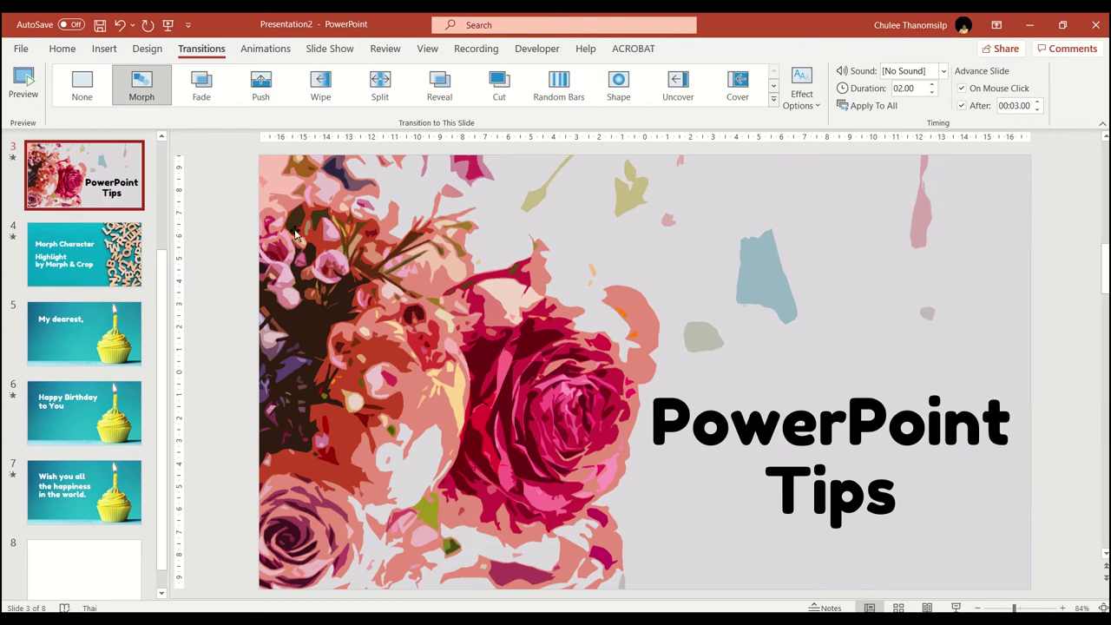
click(402, 308)
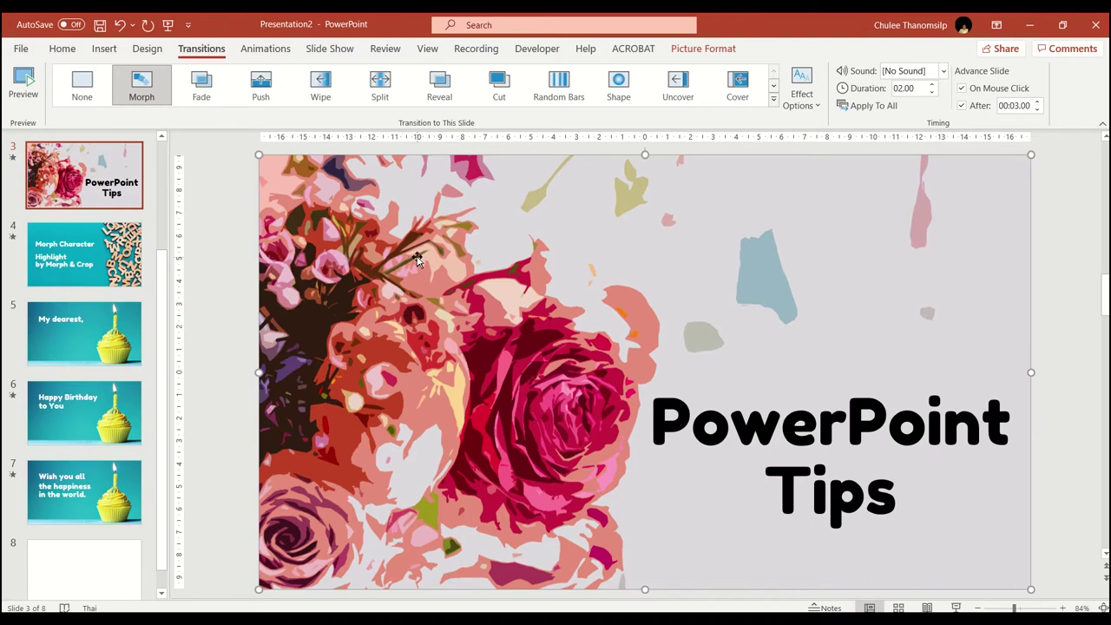
drag(416, 258, 283, 275)
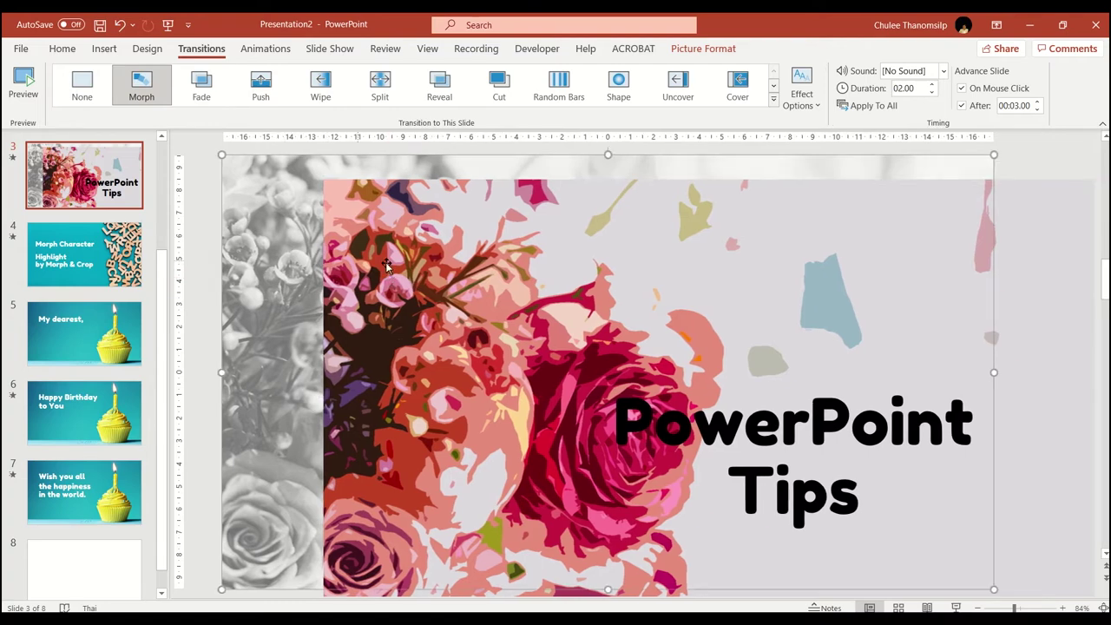
mouse_move(383, 268)
mouse_down()
mouse_move(443, 448)
mouse_move(419, 291)
mouse_up()
scroll(420, 290, up, 2)
scroll(421, 292, up, 2)
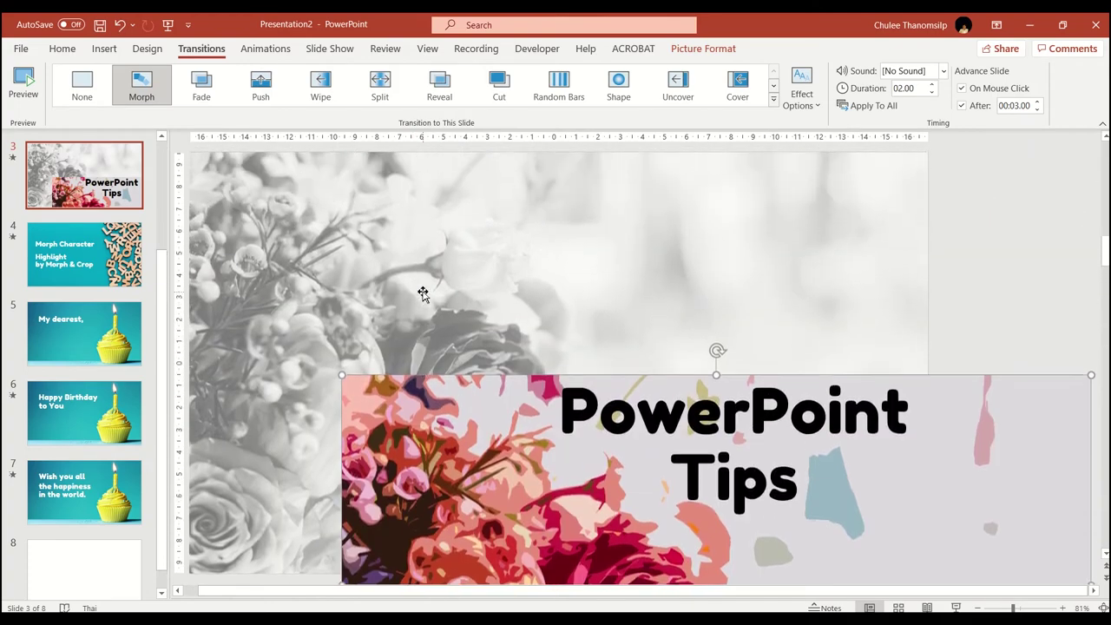
scroll(422, 293, up, 2)
scroll(364, 339, down, 2)
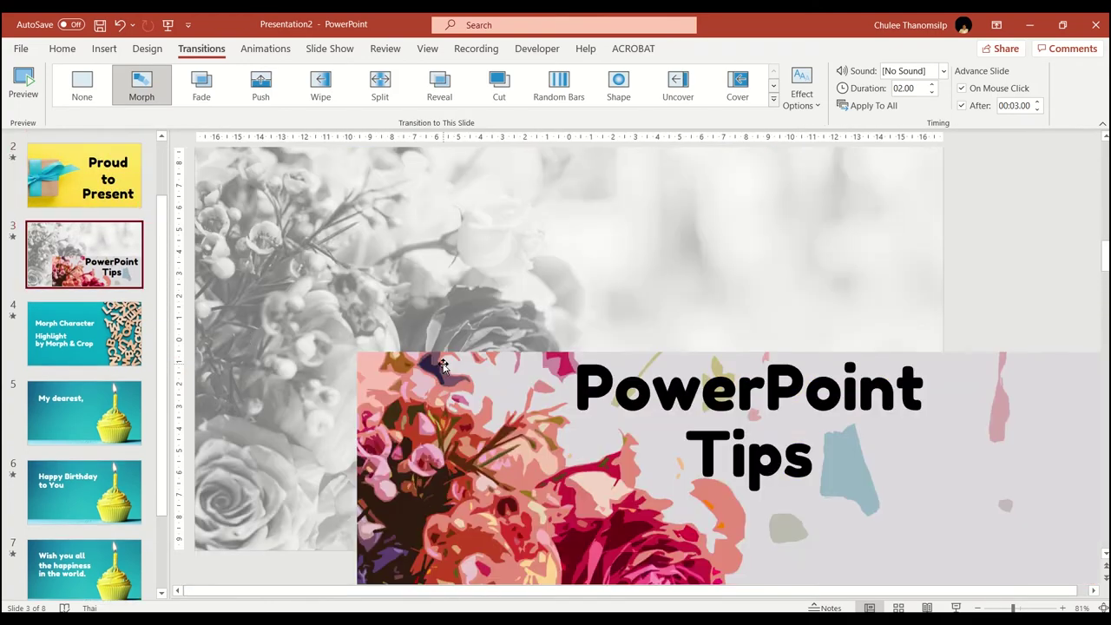
click(446, 399)
mouse_move(479, 478)
mouse_down()
mouse_move(383, 331)
mouse_move(362, 331)
mouse_up()
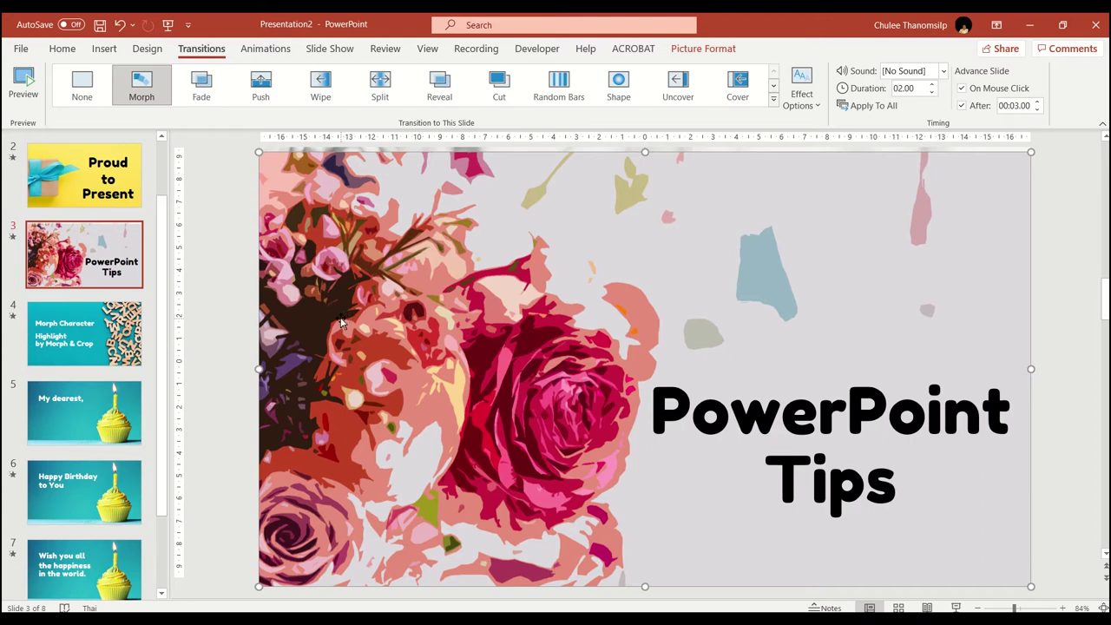
Apply a Wipe animation to slide 3's rose picture with the Animation Pane showing, then nudge it into place.
click(265, 48)
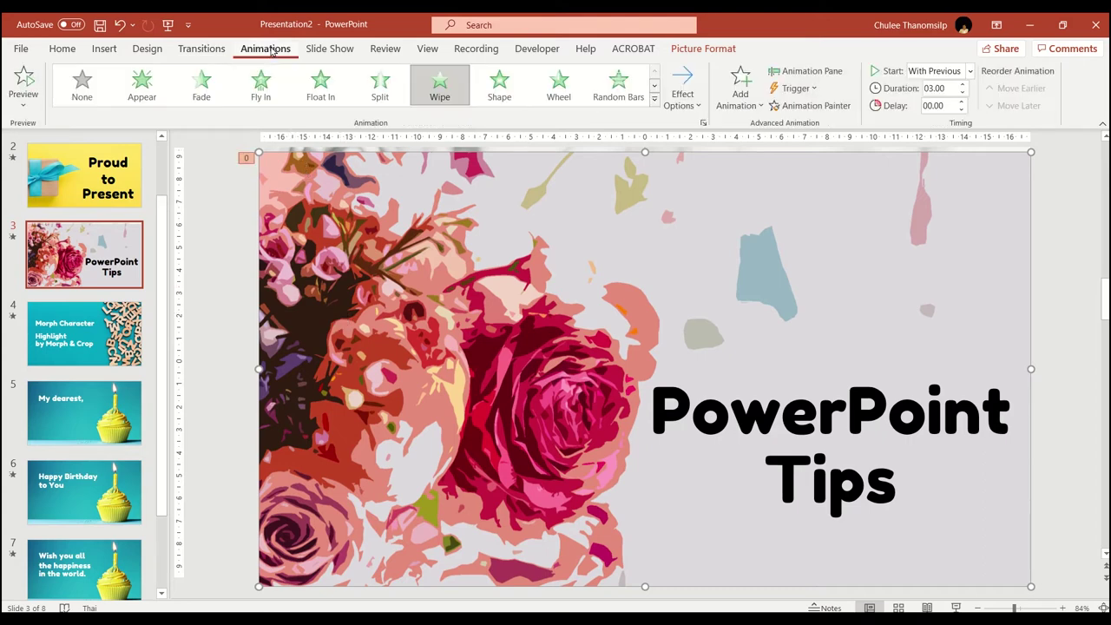
click(824, 73)
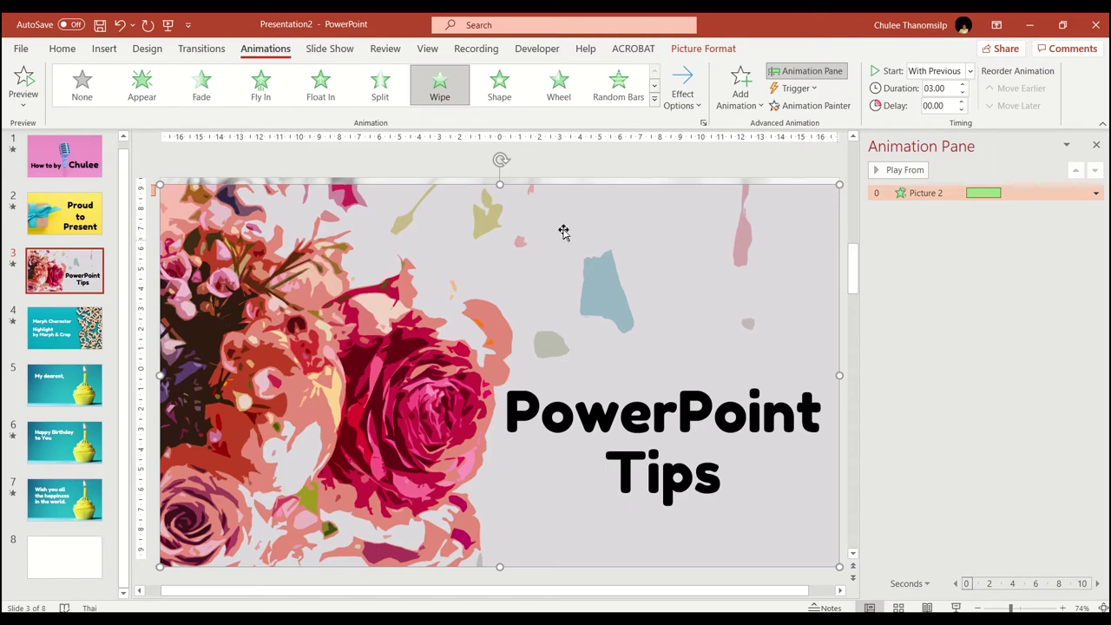
click(449, 100)
drag(584, 249, 582, 235)
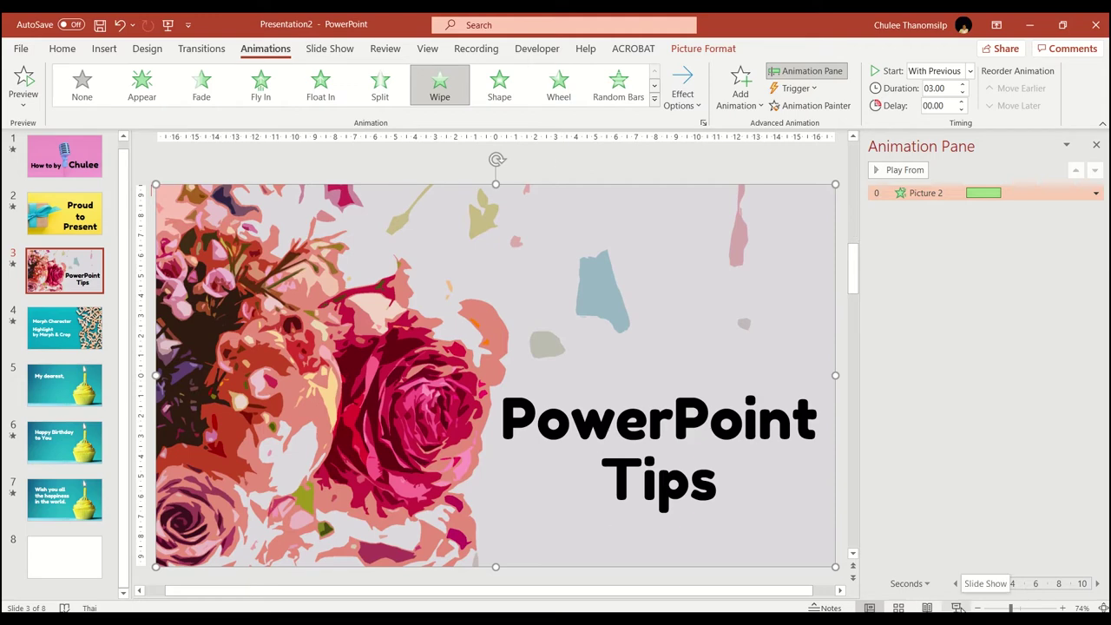
Run the show from slide 3, watching the roses wipe to colour, then return to editing.
click(957, 607)
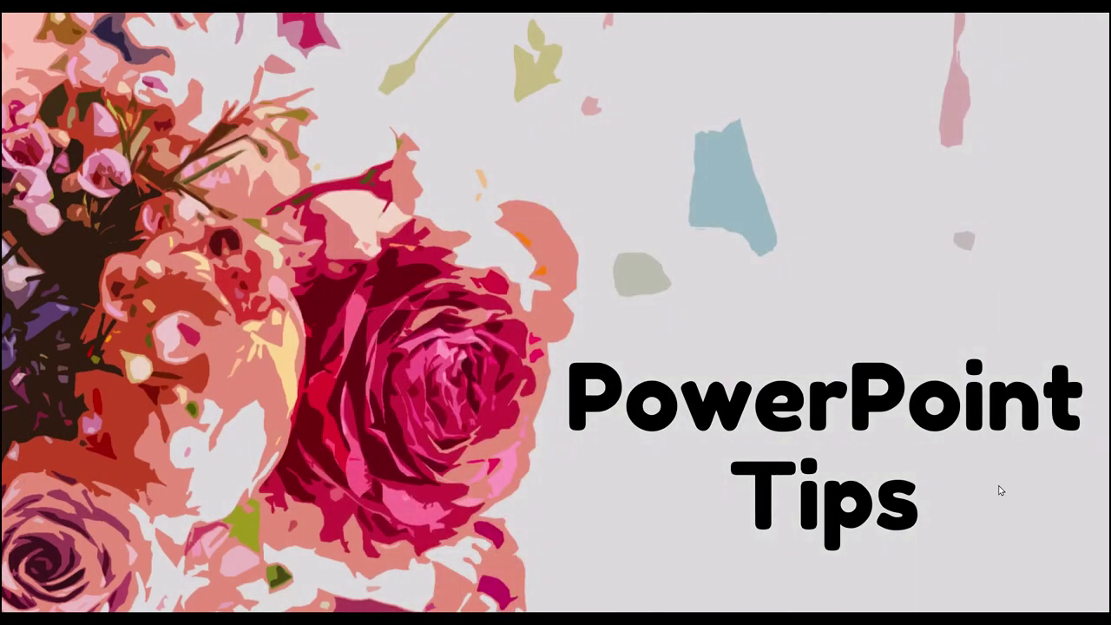
click(1001, 490)
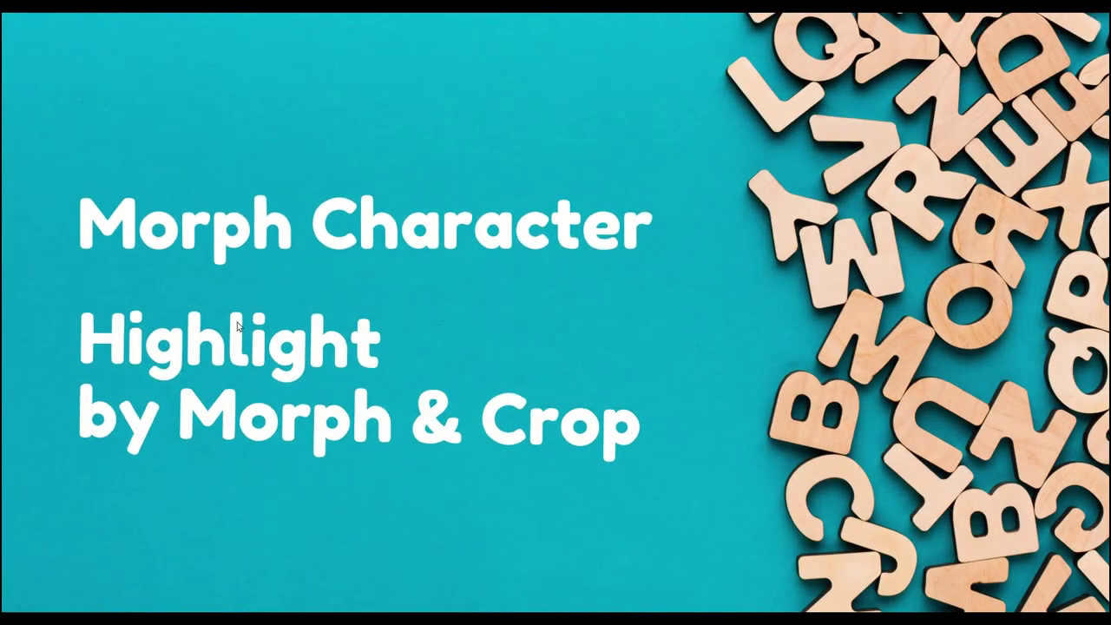
click(280, 369)
key(Escape)
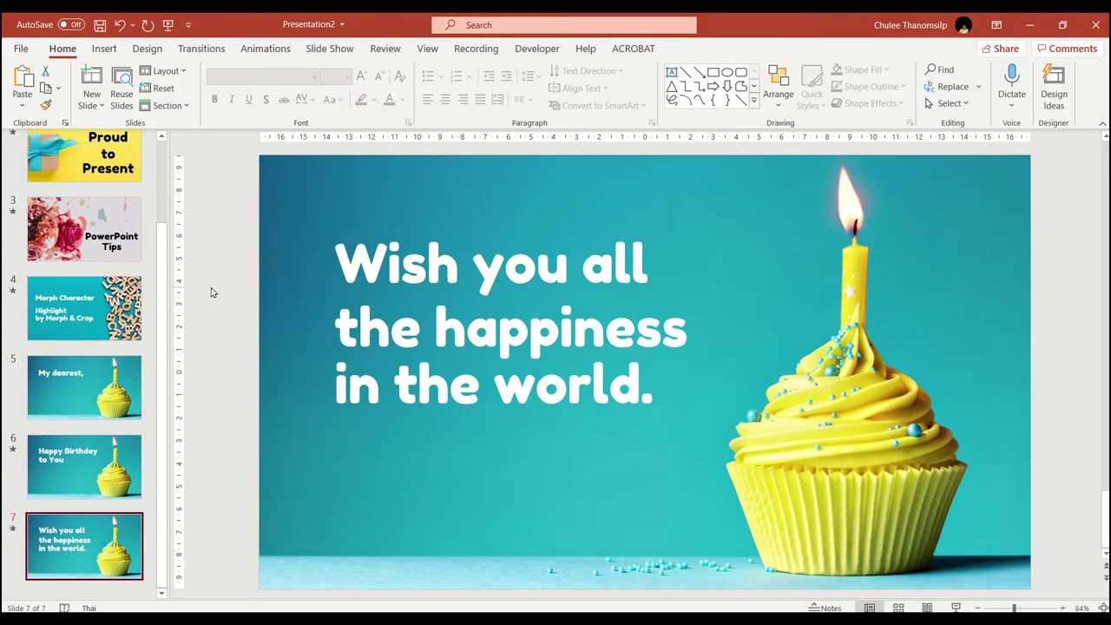
Add slide 8 after slide 7 and paste the baking-ingredients photo onto it.
click(123, 594)
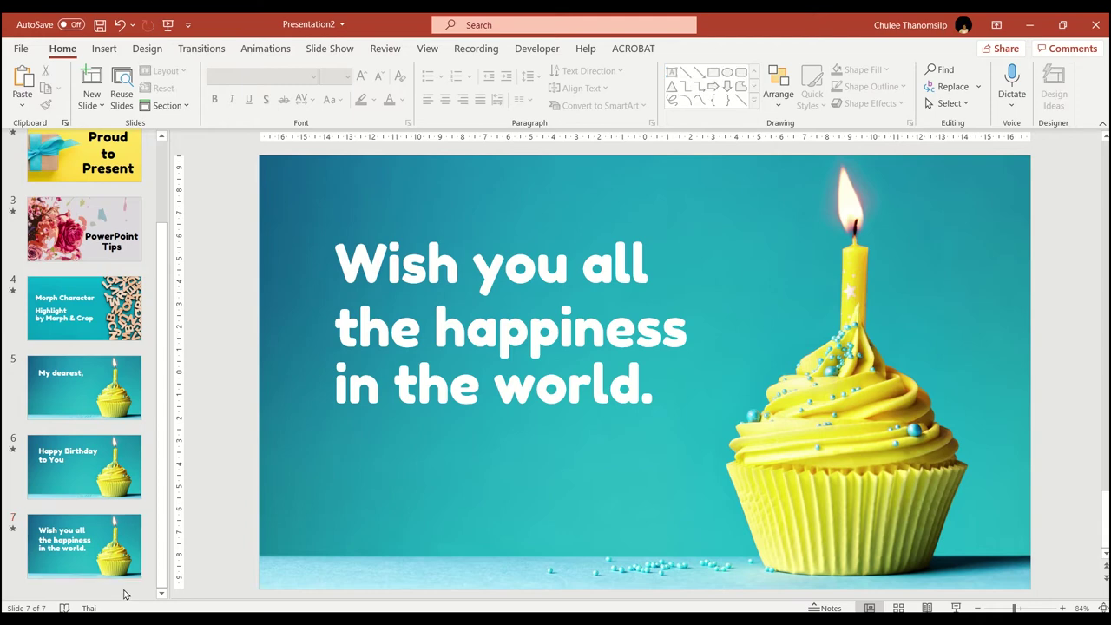
key(Return)
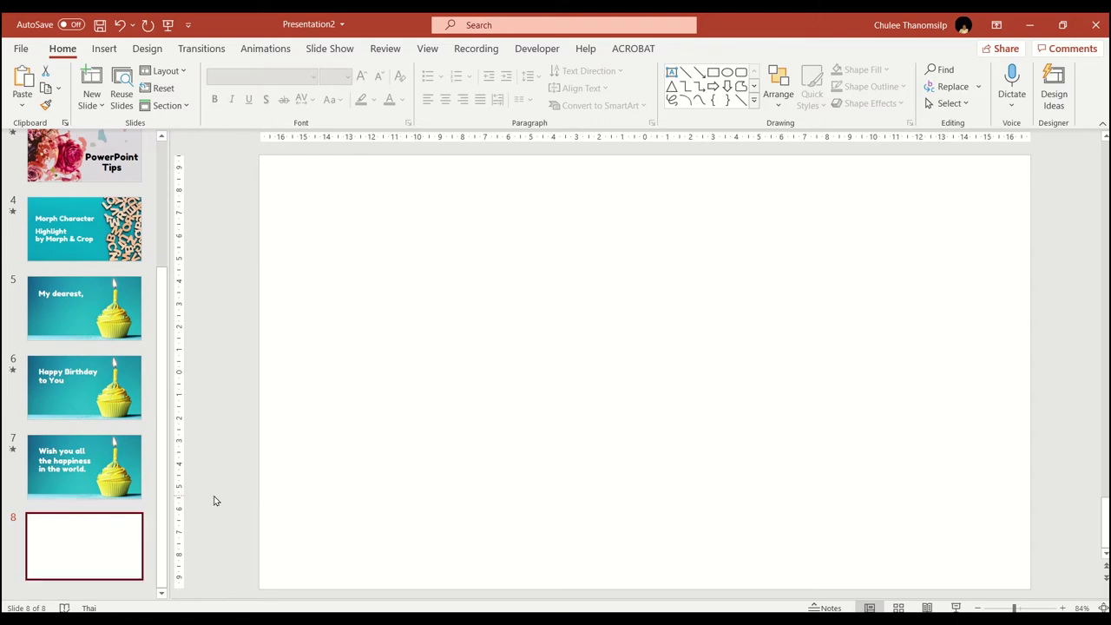
key(ctrl+v)
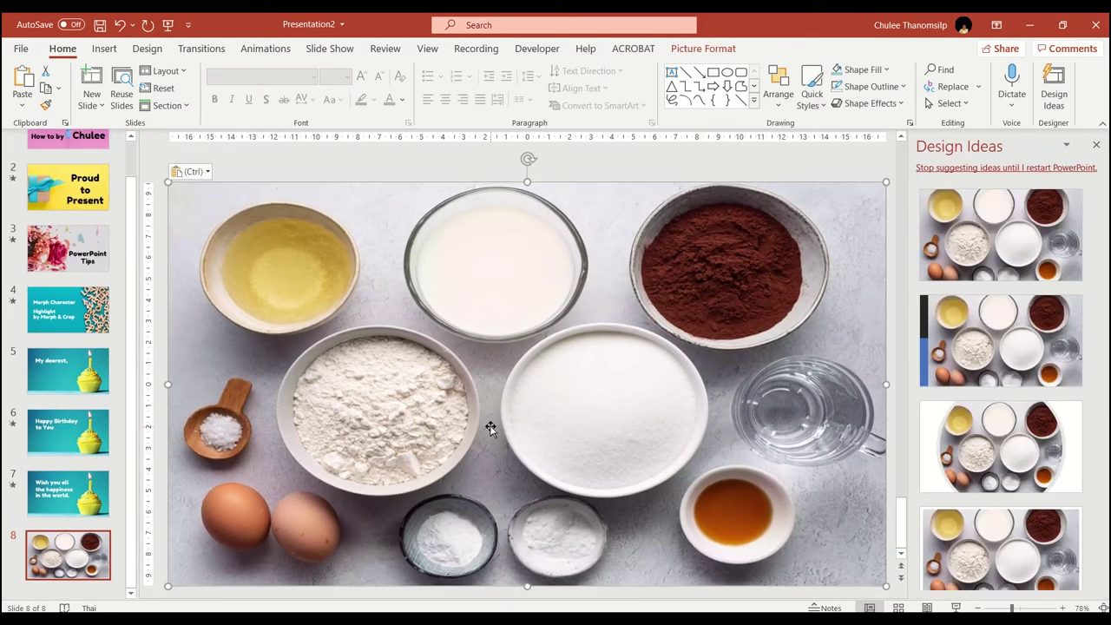
Duplicate the ingredients photo on slide 8, shift the copy right, and reselect the back copy.
click(1099, 145)
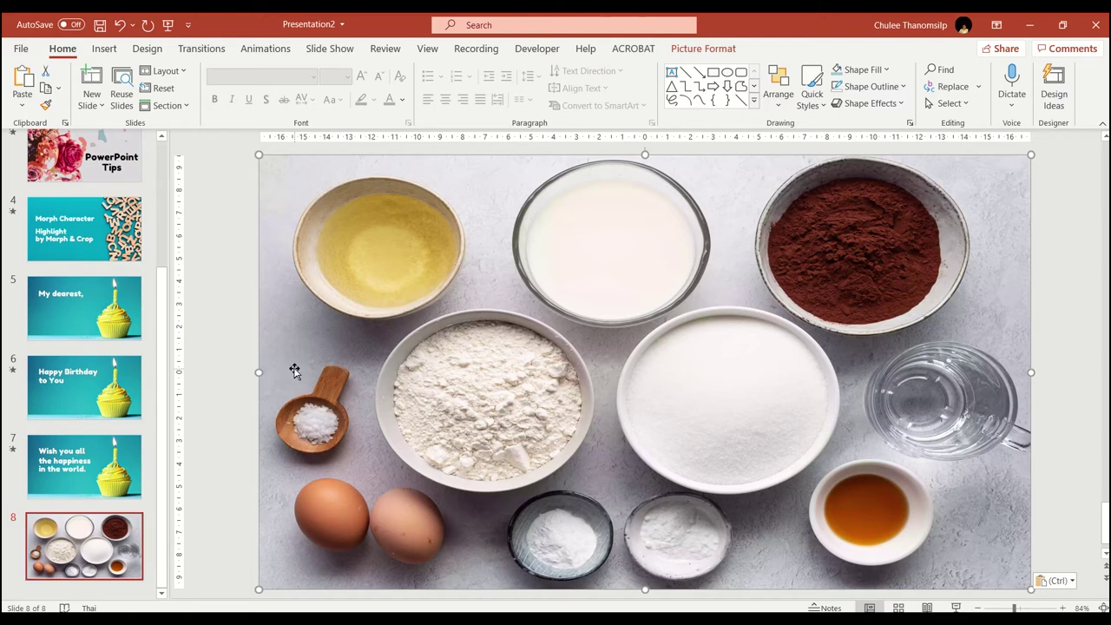
key(Right)
key(Right)
key(Down)
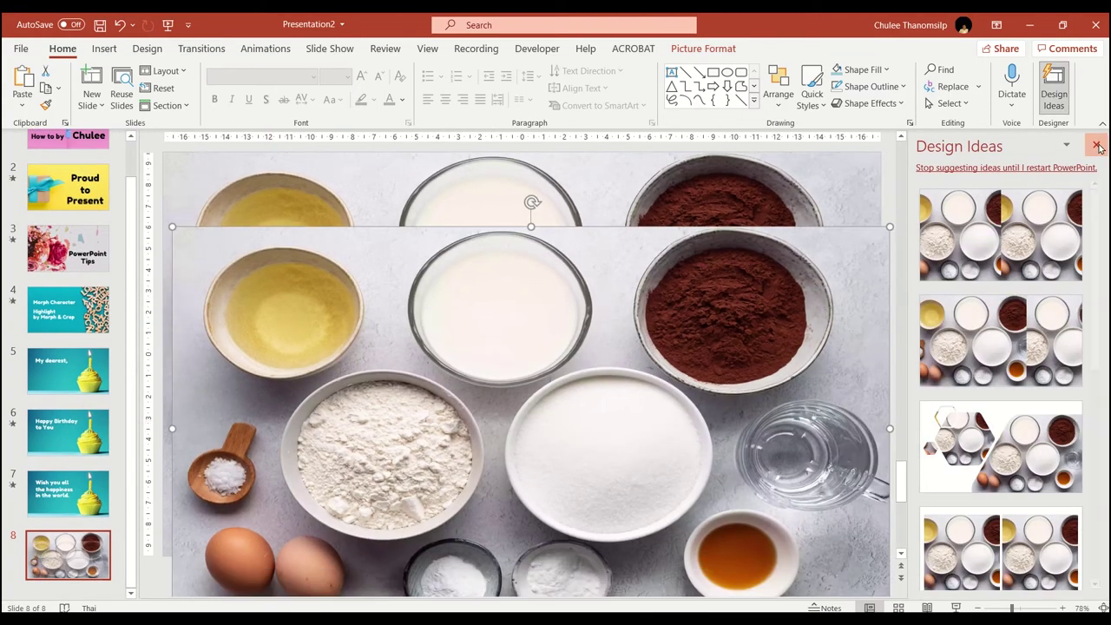
click(1054, 87)
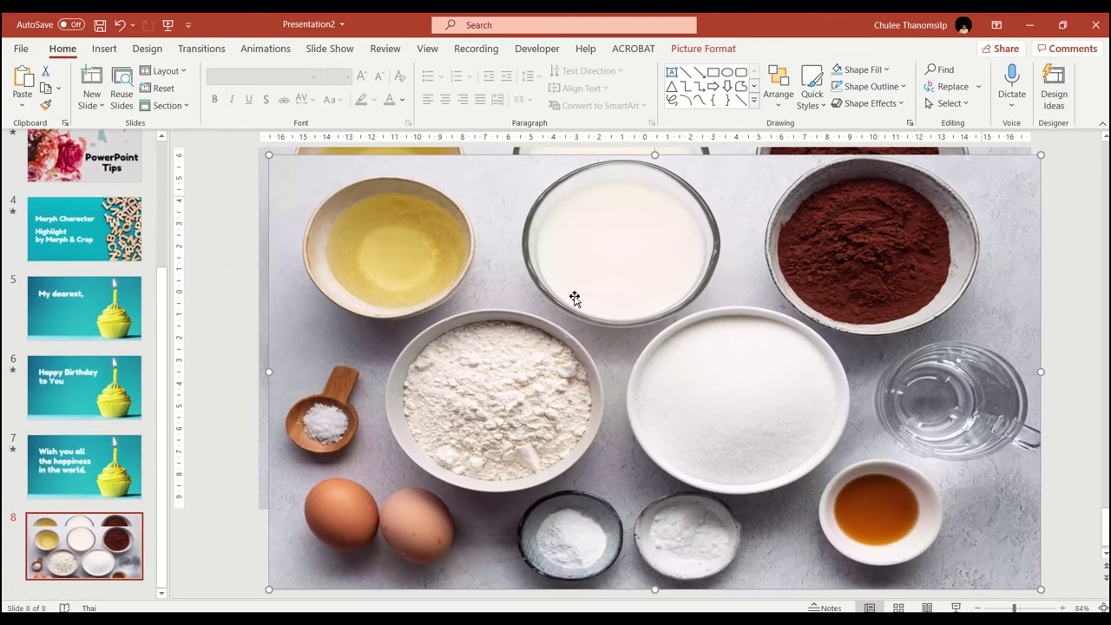
drag(469, 287, 585, 295)
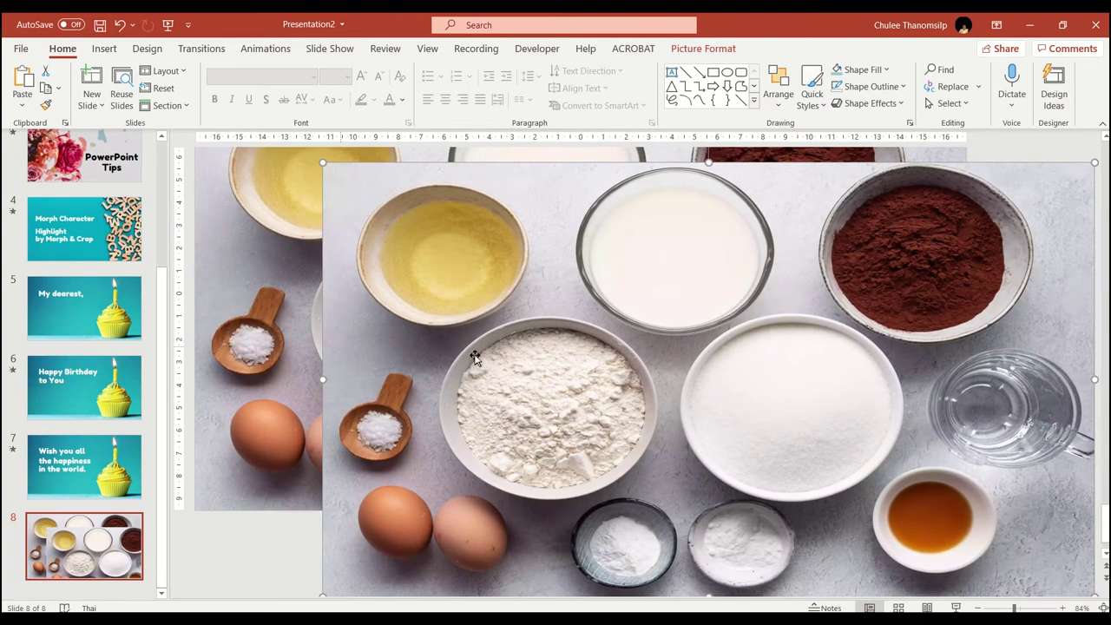
scroll(464, 361, up, 2)
scroll(463, 358, up, 1)
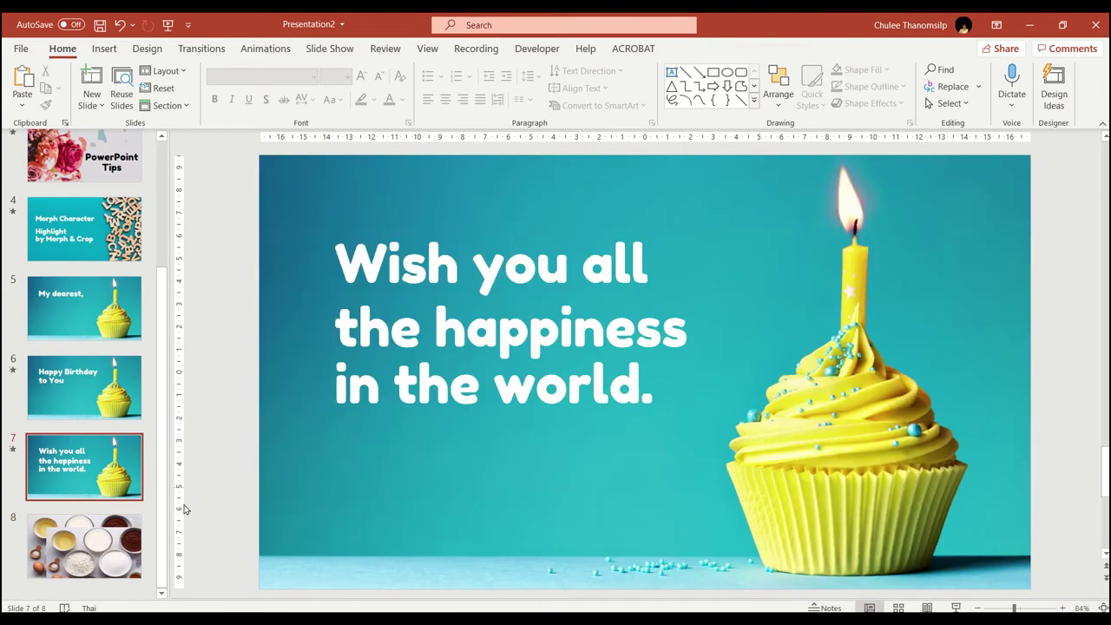
click(111, 534)
click(333, 194)
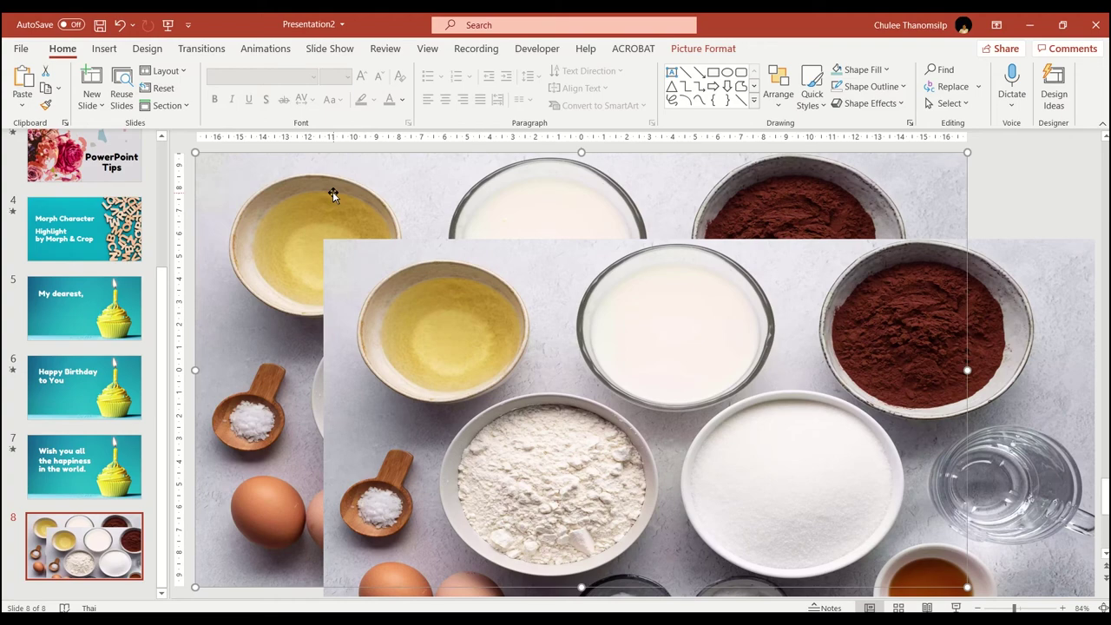
Recolour the back ingredients photo to Gray, Accent color 3 Light.
click(692, 55)
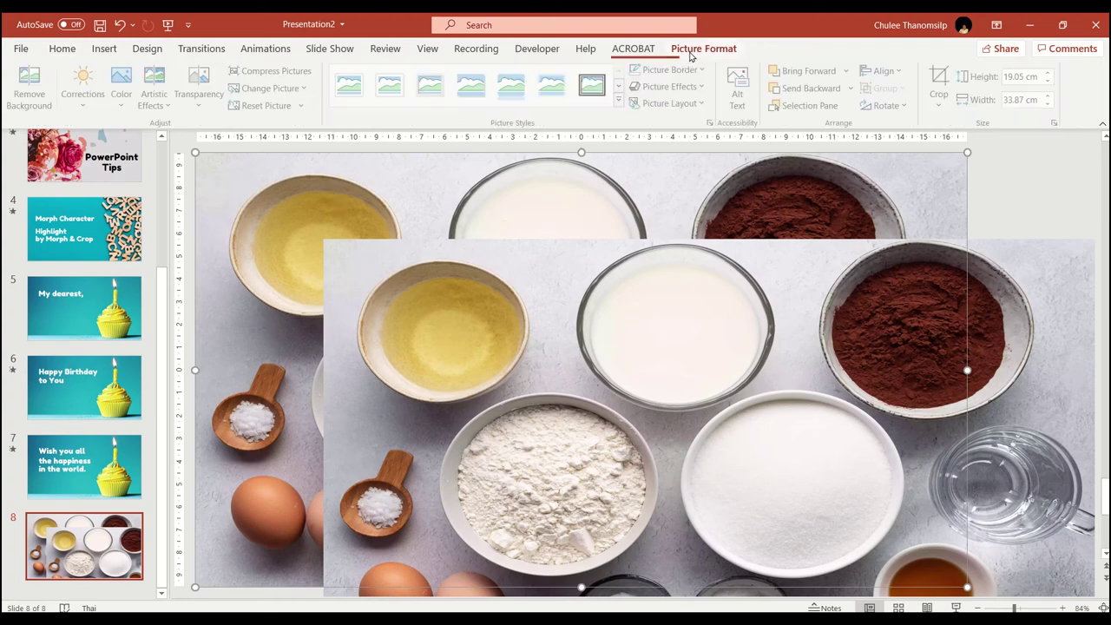
click(129, 100)
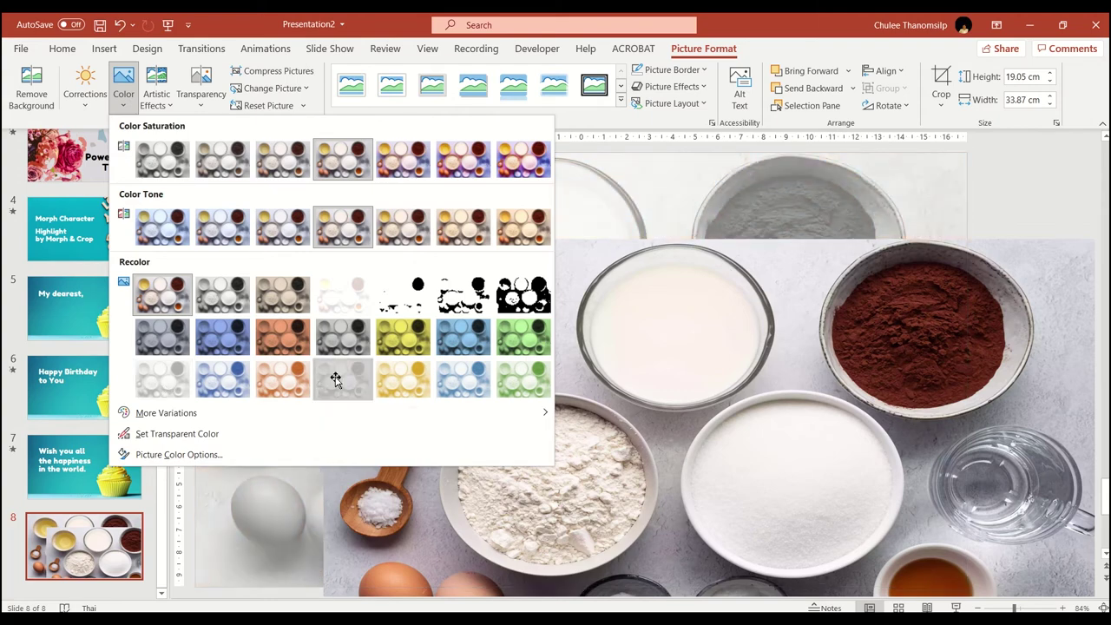
click(337, 382)
Align the colour photo exactly over the grey one and duplicate slide 8 as slide 9.
drag(595, 399, 468, 311)
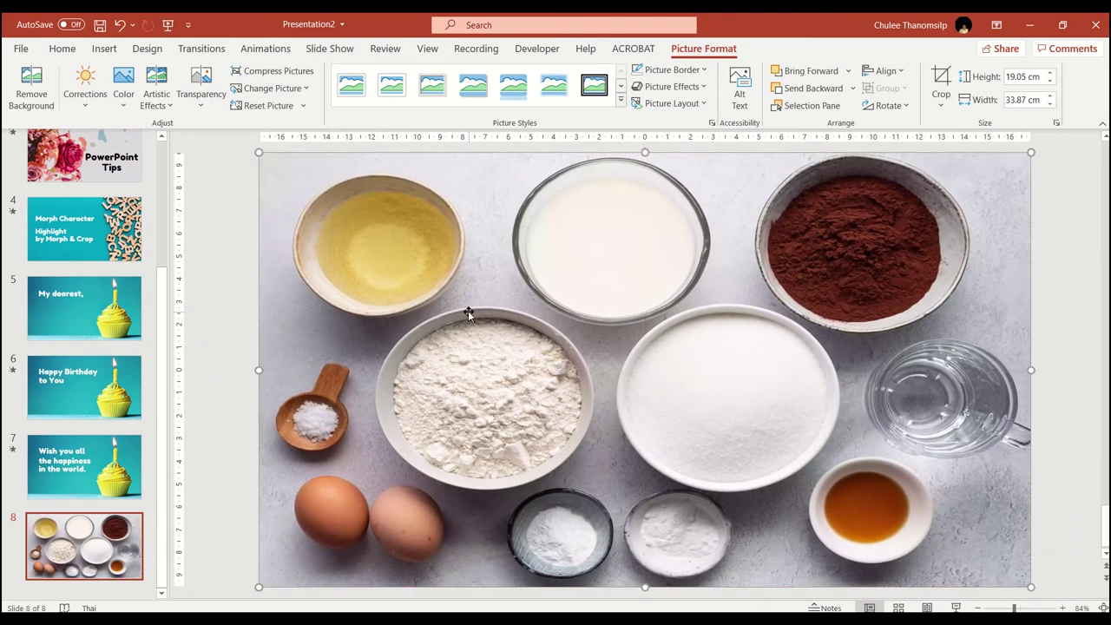
click(122, 526)
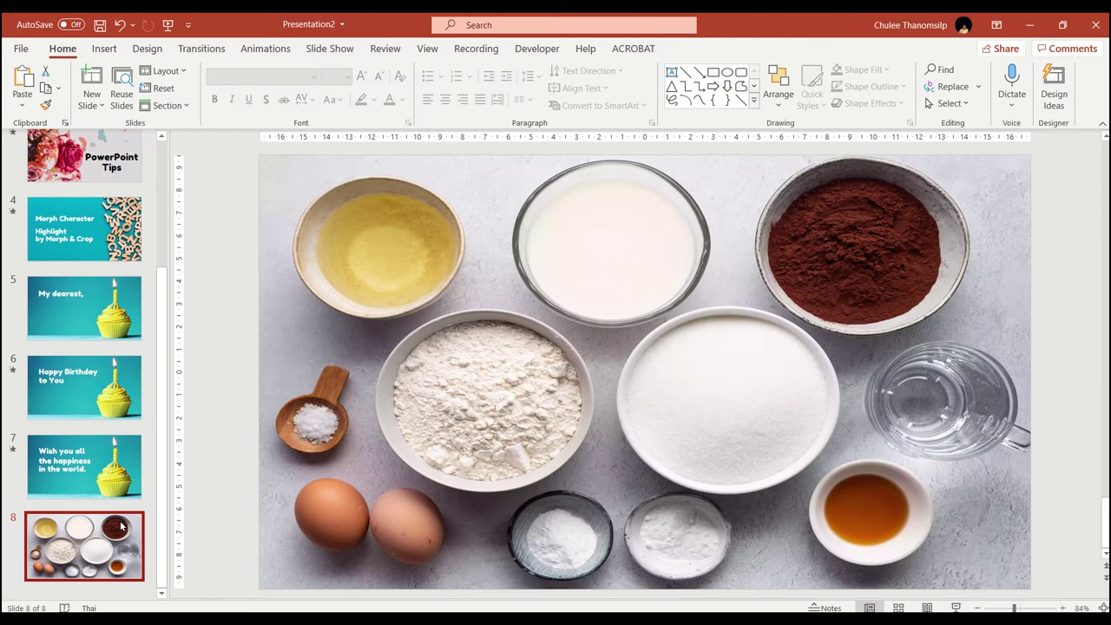
key(ctrl+d)
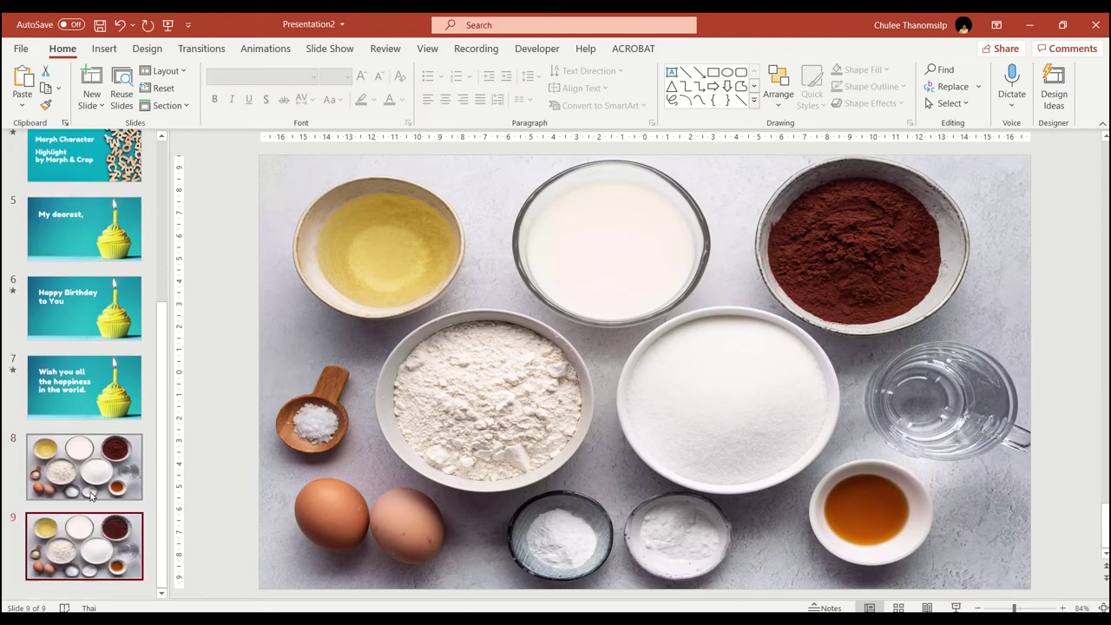
Try trimming the right side of slide 9's colour photo, undo it, and open Crop to Shape.
click(478, 407)
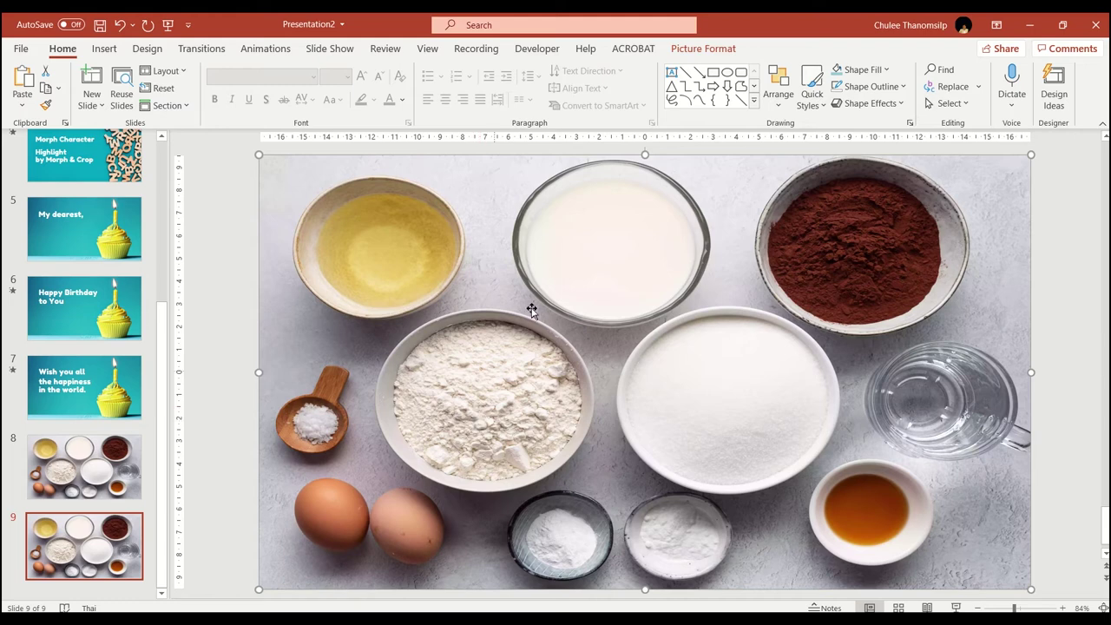
click(727, 52)
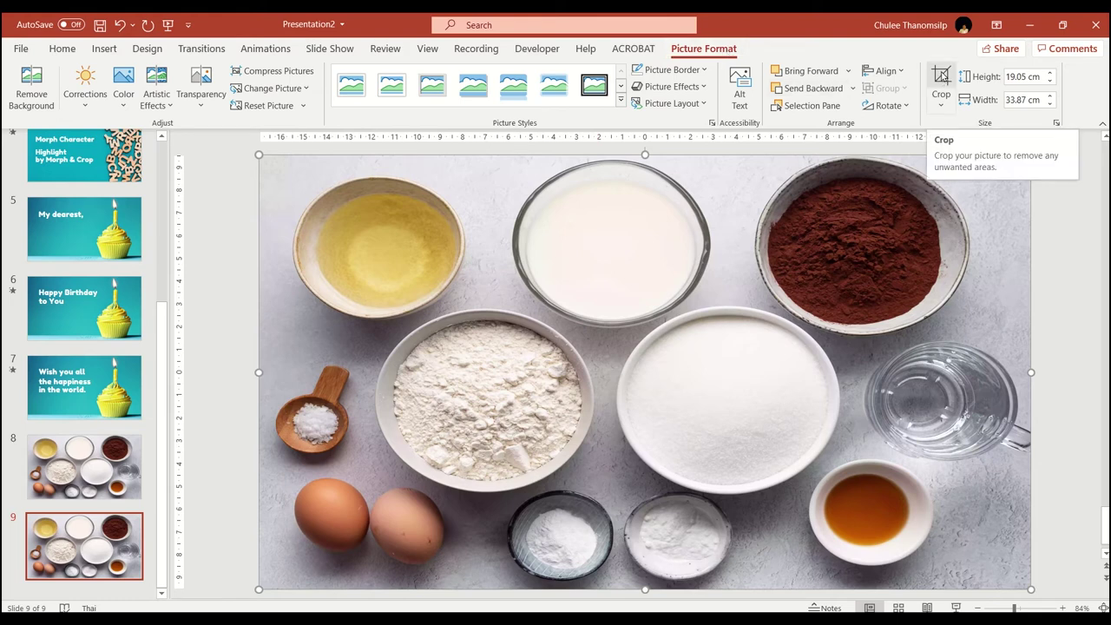
click(943, 78)
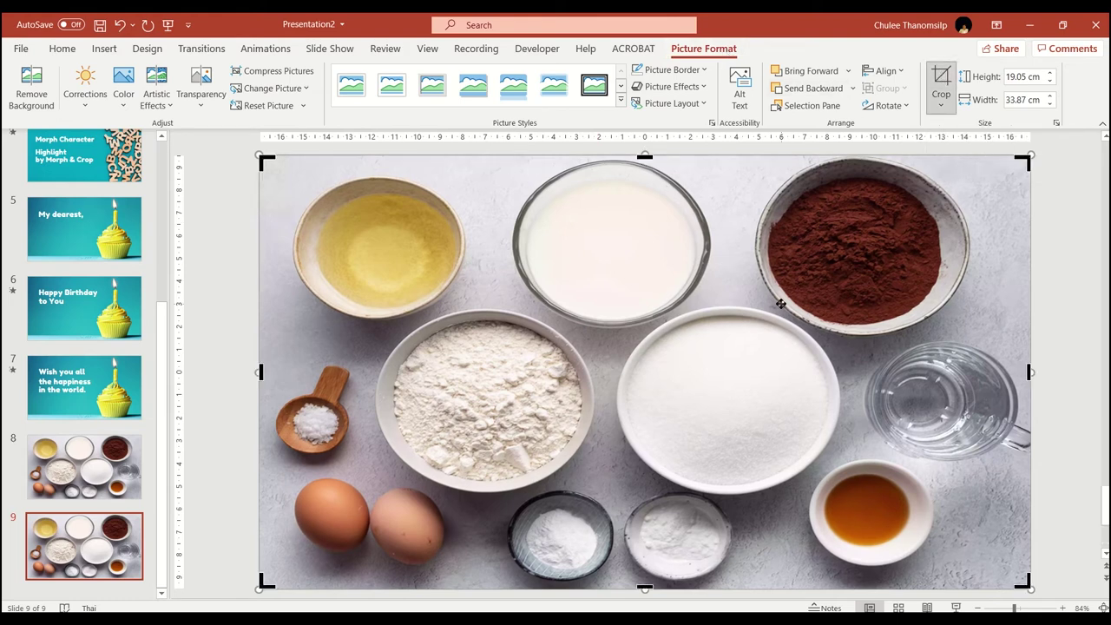
drag(1029, 371, 865, 382)
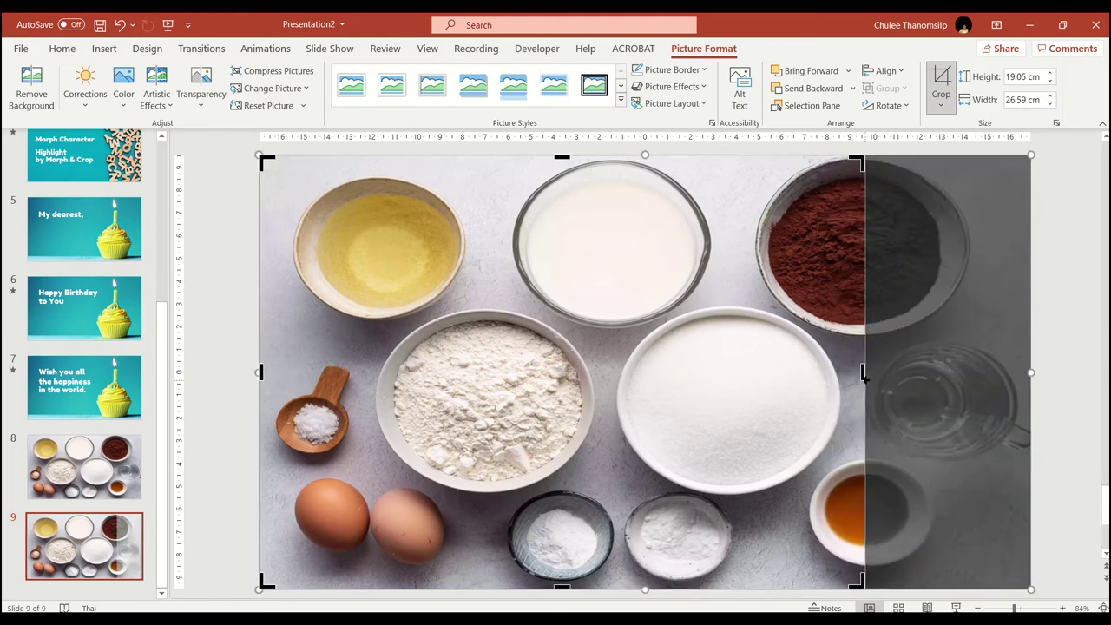
key(ctrl+z)
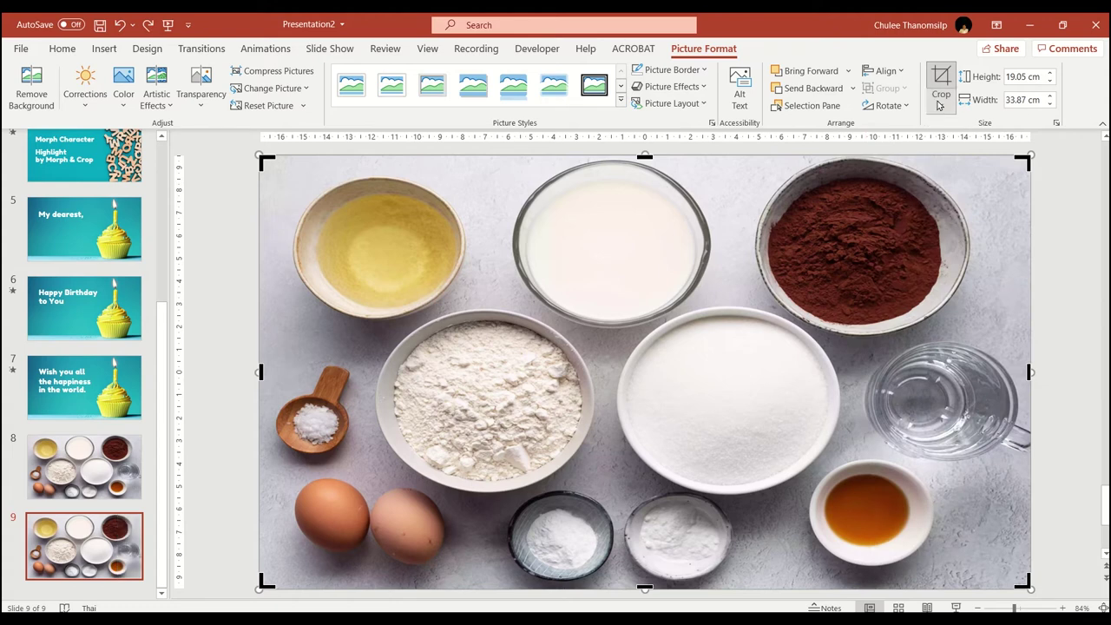
click(938, 105)
mouse_move(980, 146)
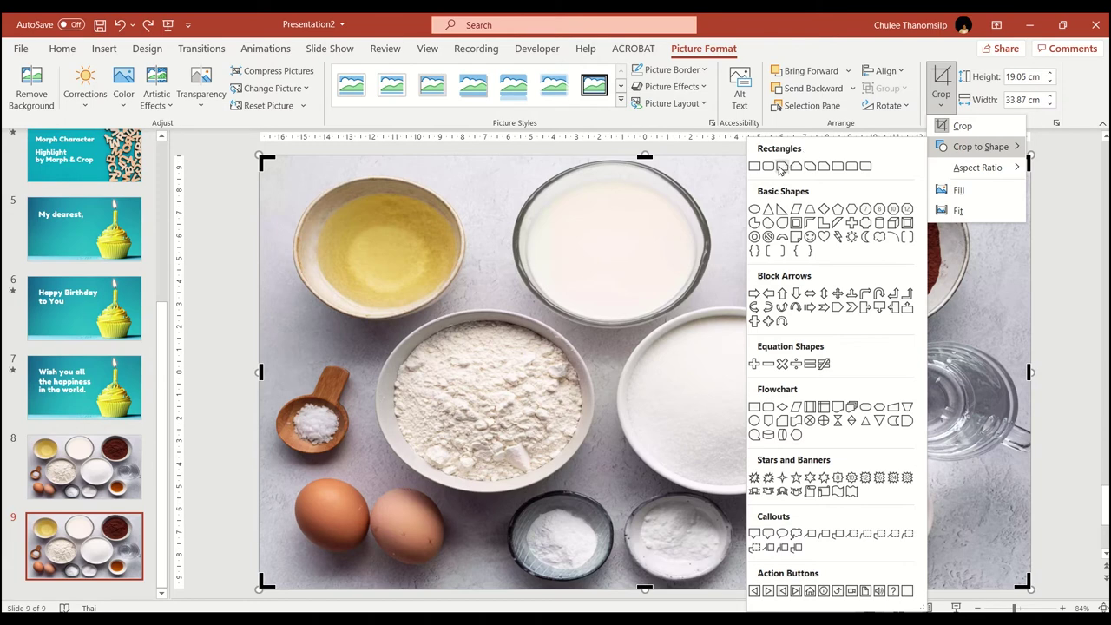
Crop slide 9's colour photo to an oval framing just the flour bowl, then return to slide 8.
click(754, 209)
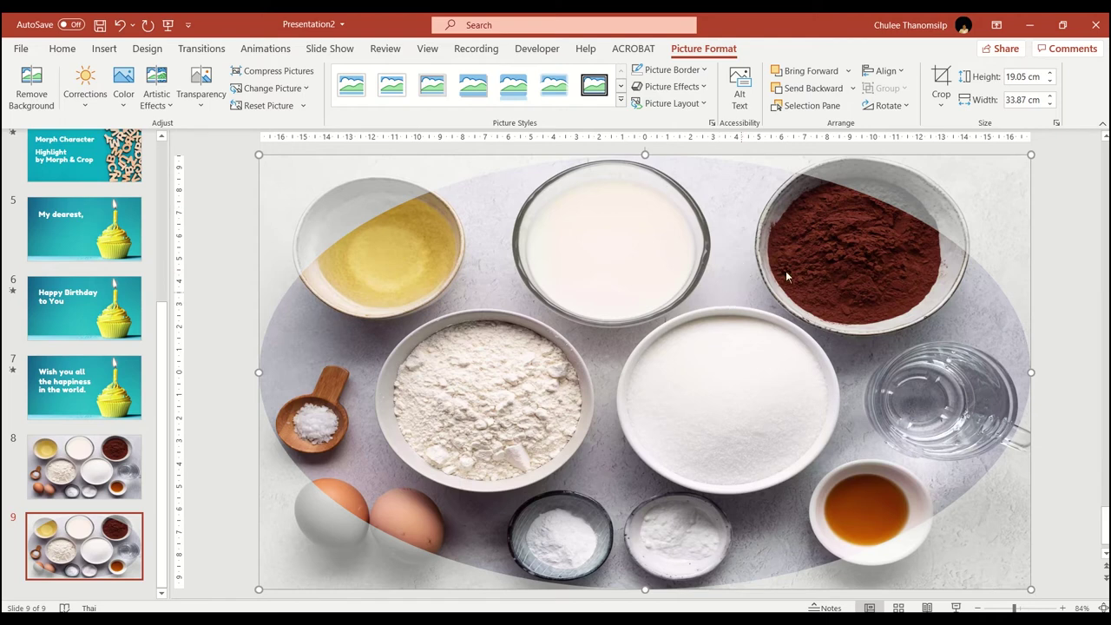
click(941, 76)
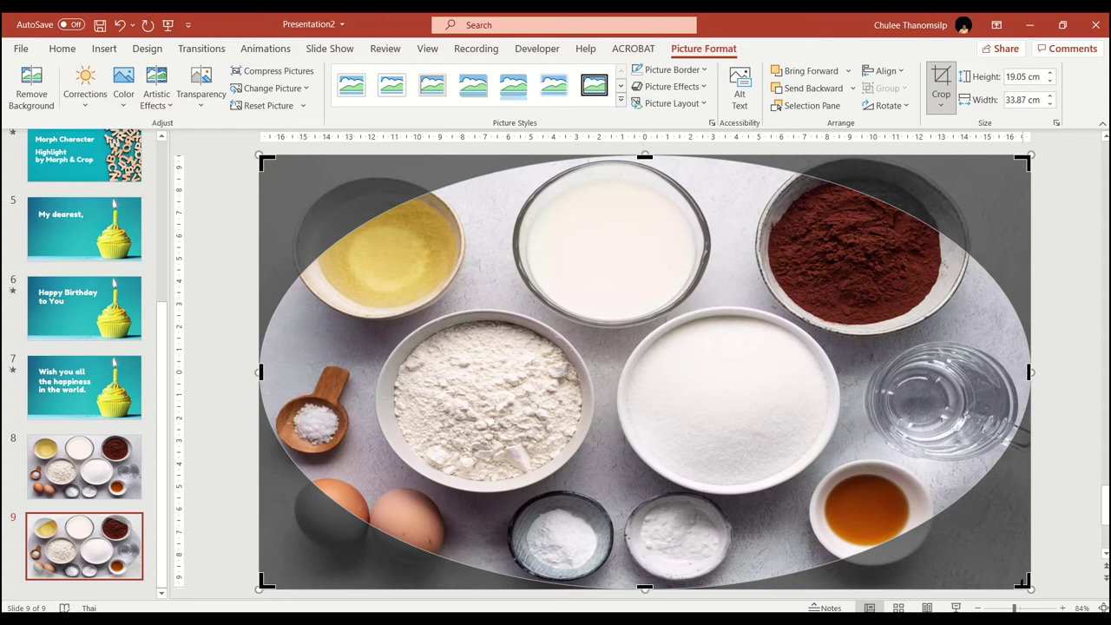
drag(1022, 586, 675, 500)
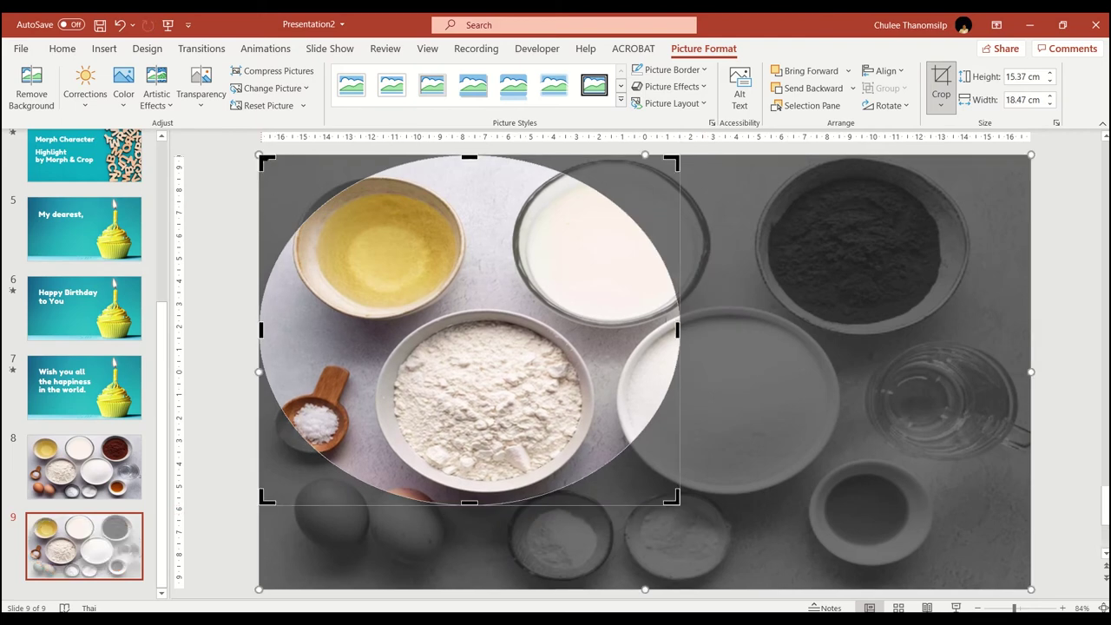
click(256, 149)
drag(284, 185, 347, 262)
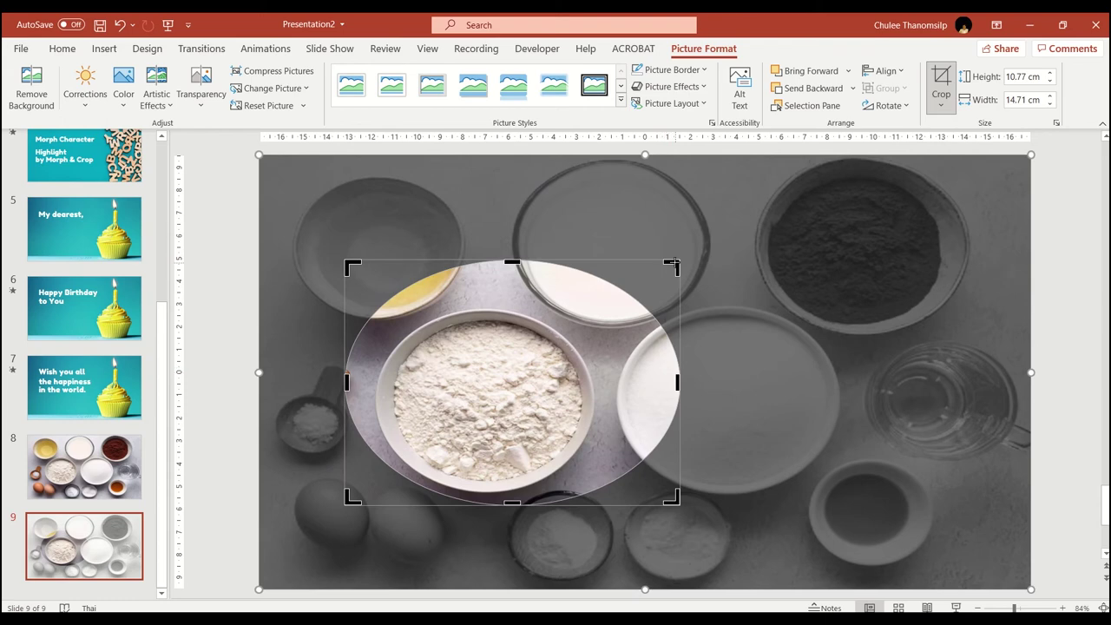
drag(675, 262, 627, 293)
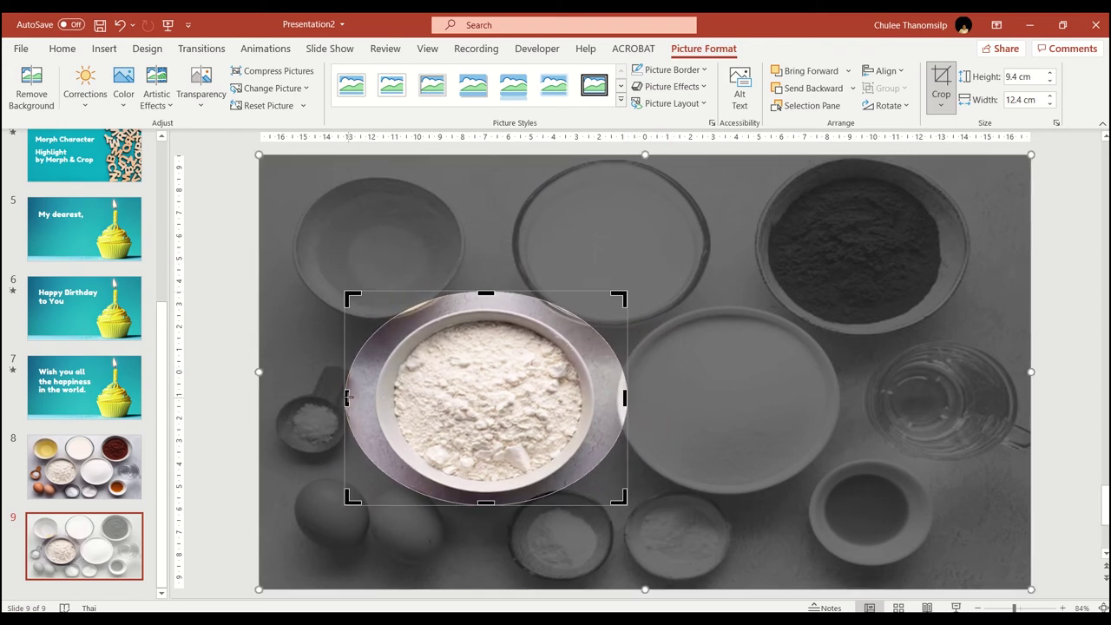
drag(346, 397, 354, 397)
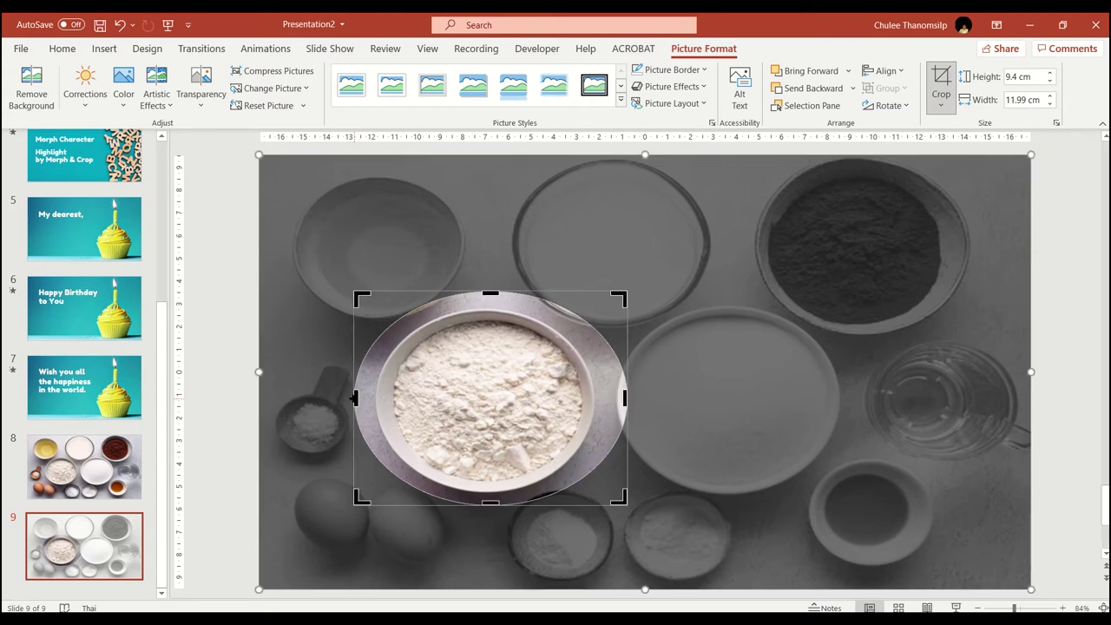
click(230, 407)
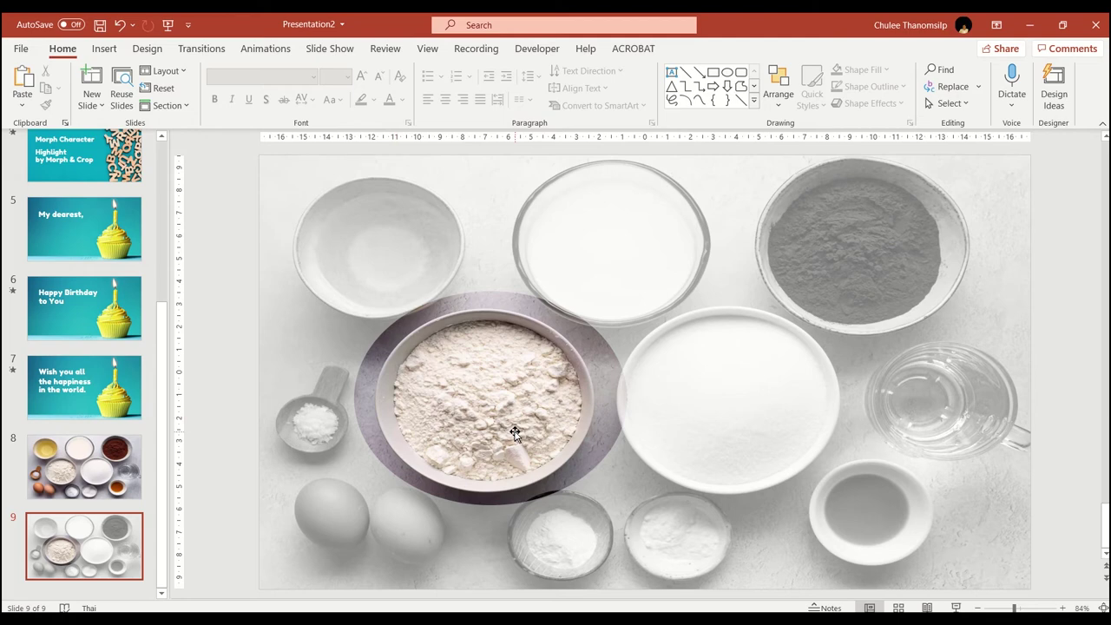
click(52, 473)
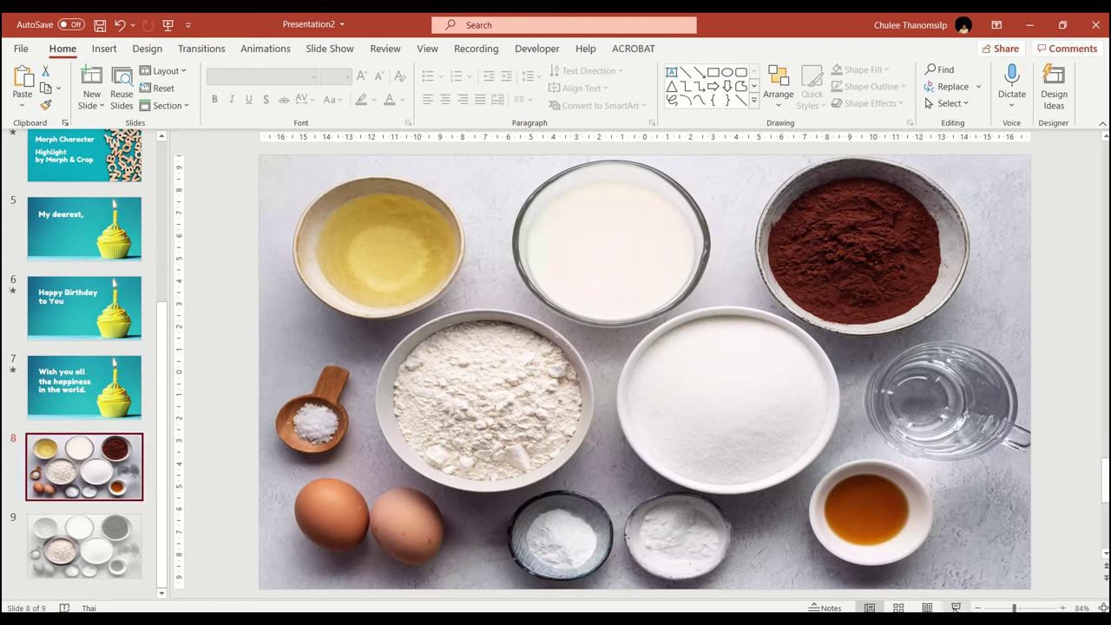
Preview slides 8–9 as a slide show, then apply a Morph transition to slide 9.
click(955, 608)
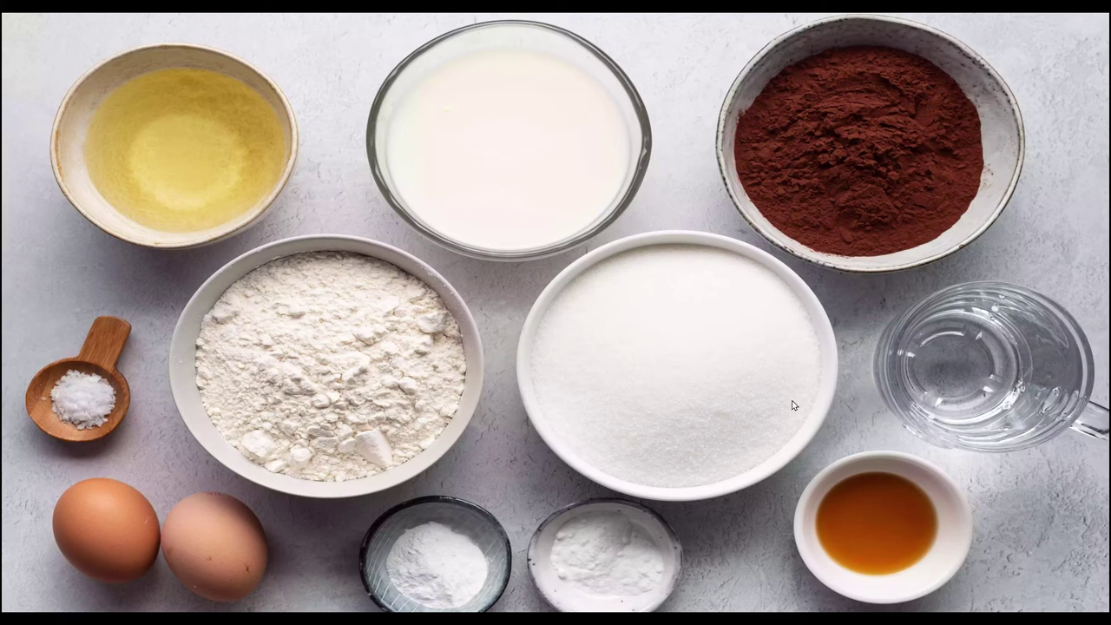
click(792, 405)
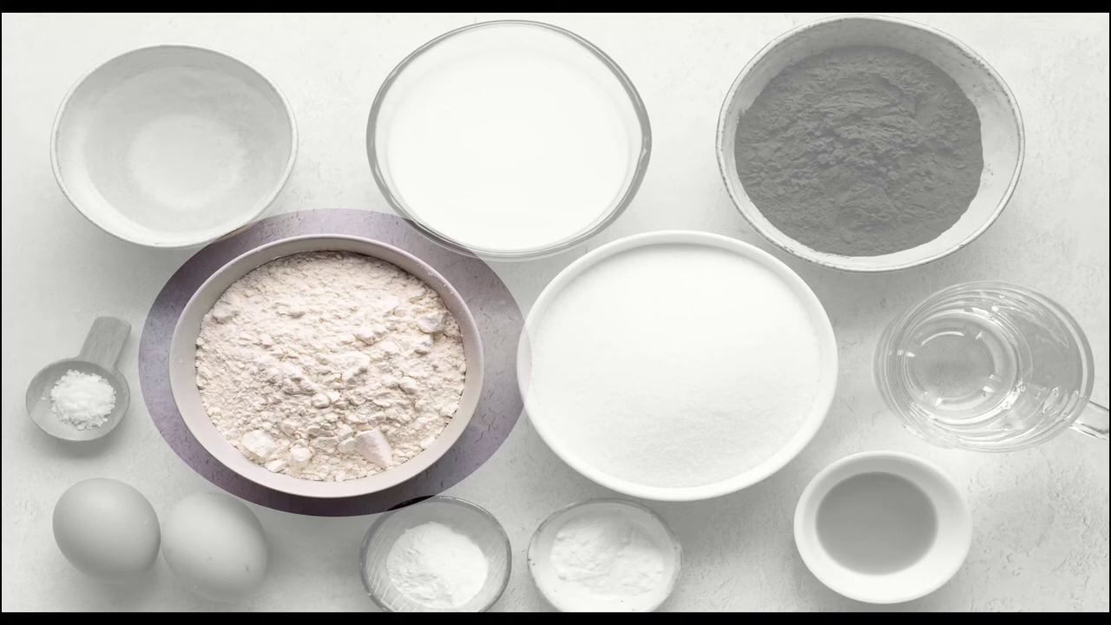
key(Escape)
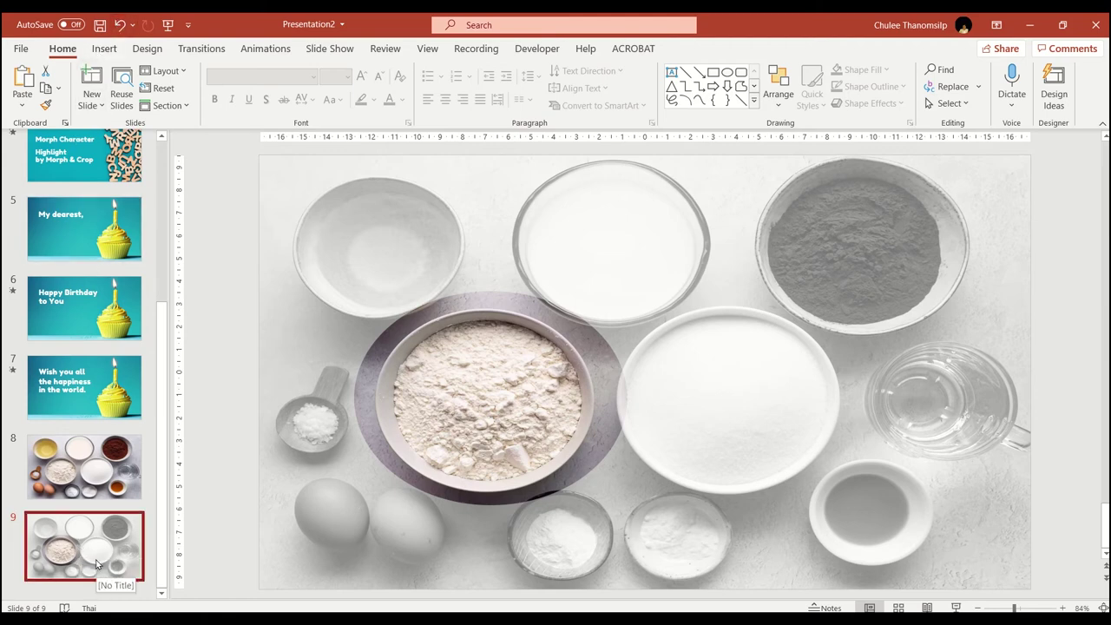
click(201, 48)
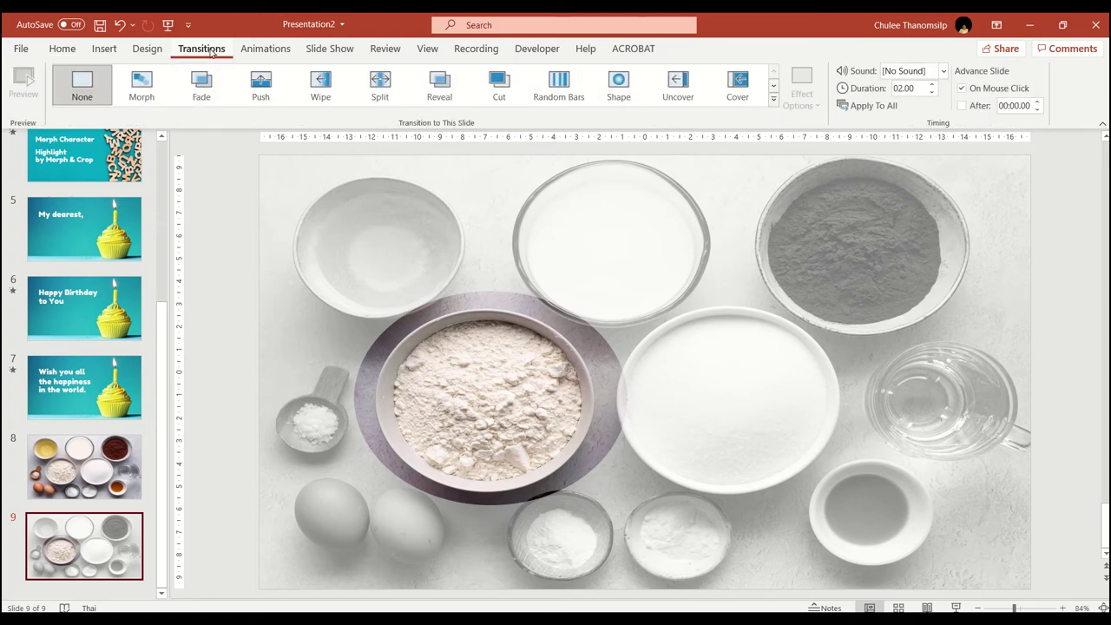
click(143, 83)
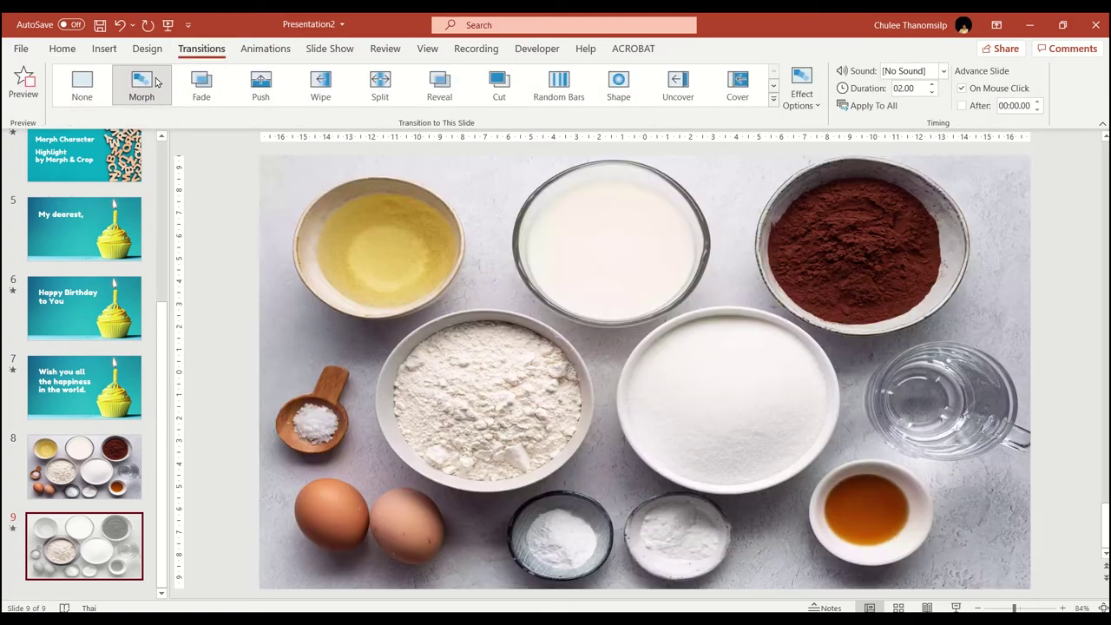
click(156, 84)
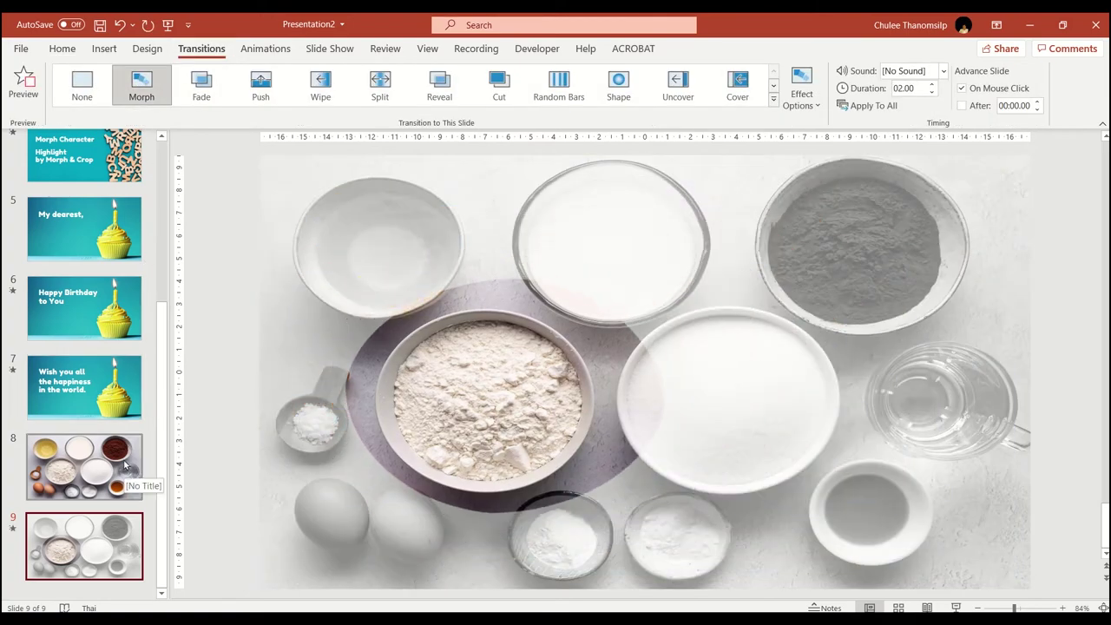
Replay the show from slide 8 to check the Morph, then duplicate slide 9 as slide 10.
click(125, 466)
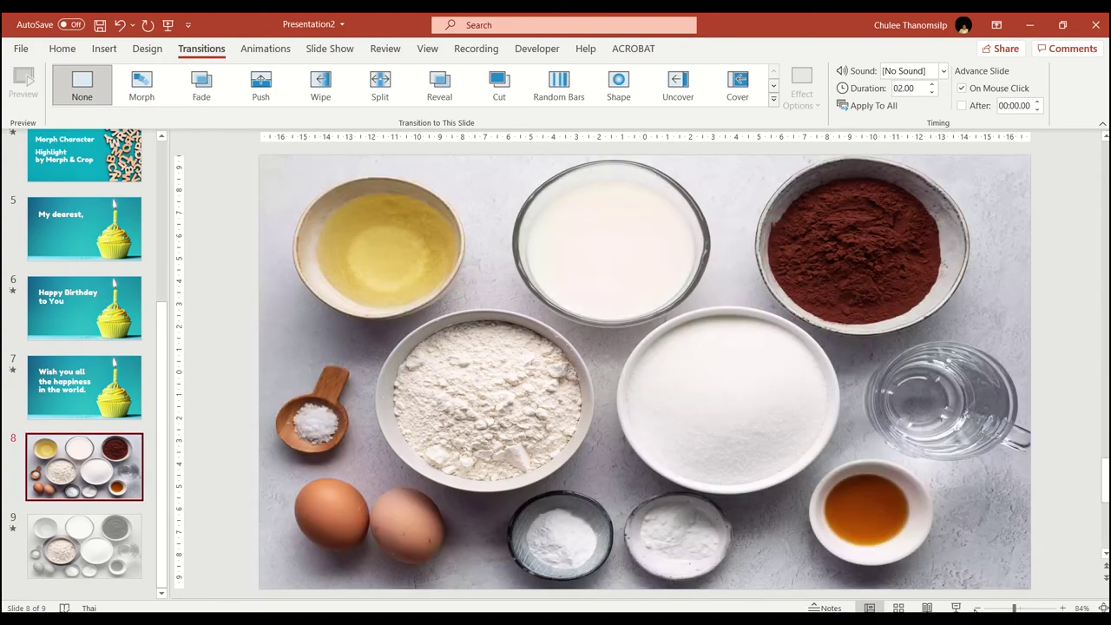
click(956, 607)
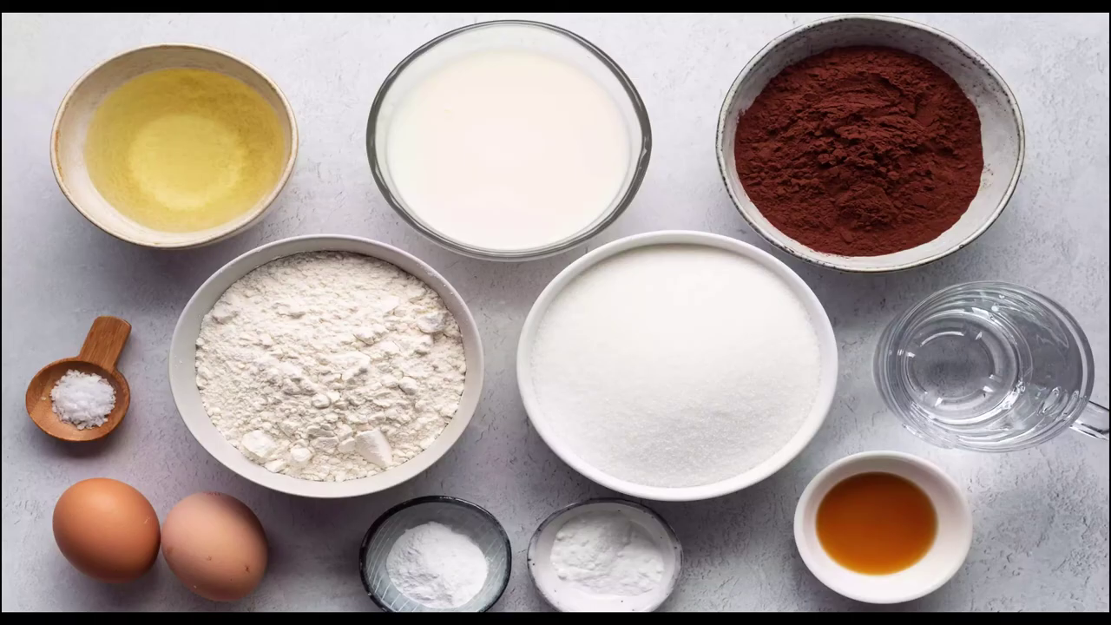
click(883, 338)
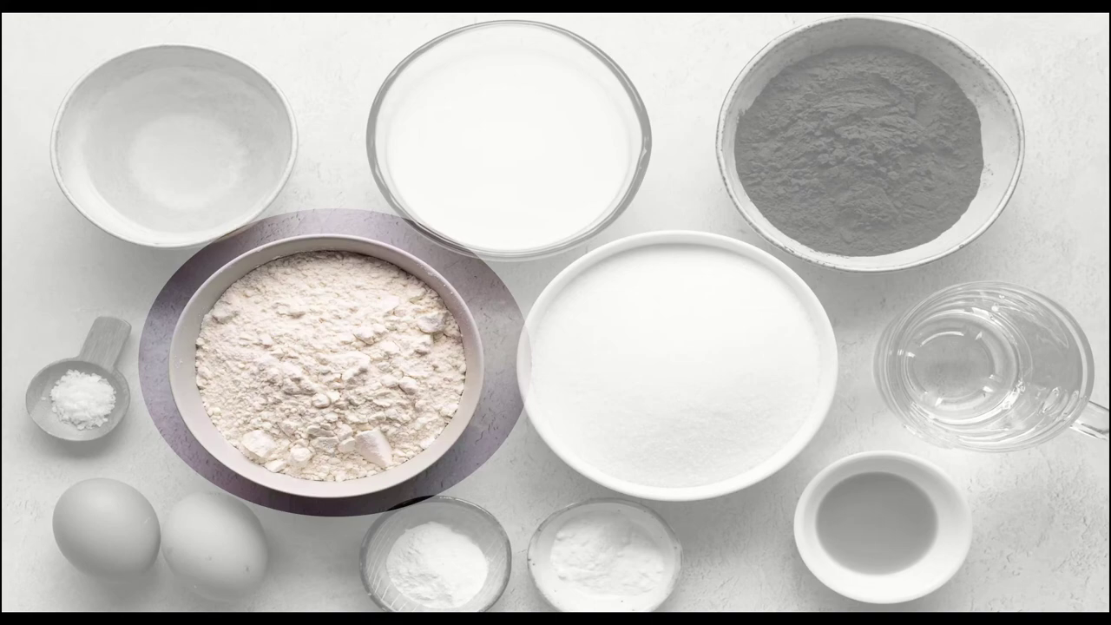
key(Escape)
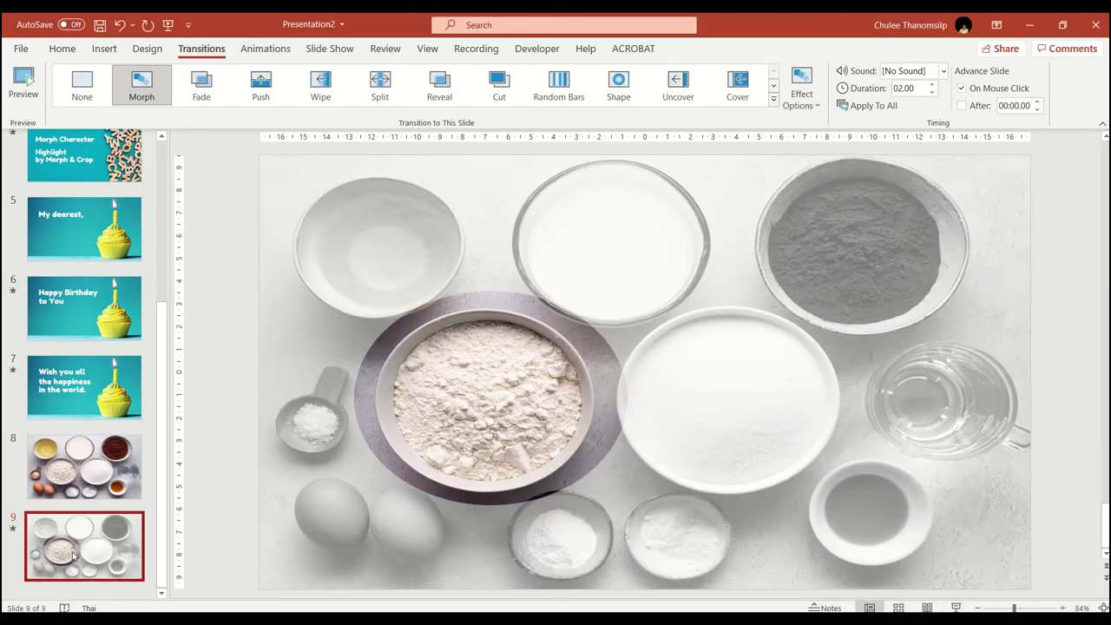
key(ctrl+d)
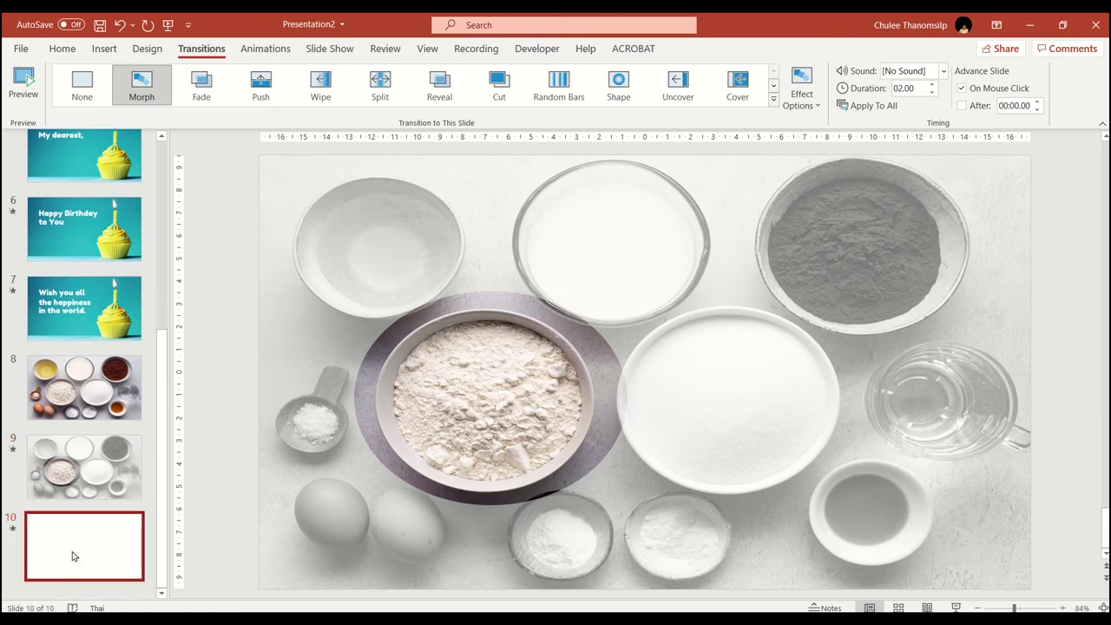
Recrop slide 10's oval picture so it frames the sugar bowl instead of the flour bowl.
click(518, 392)
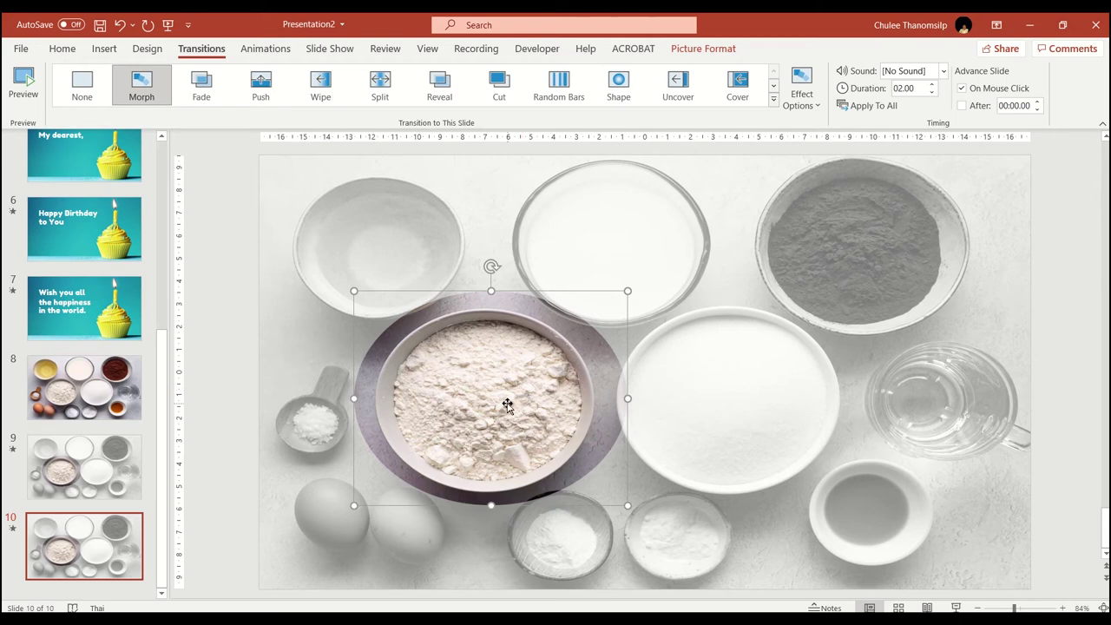
click(708, 50)
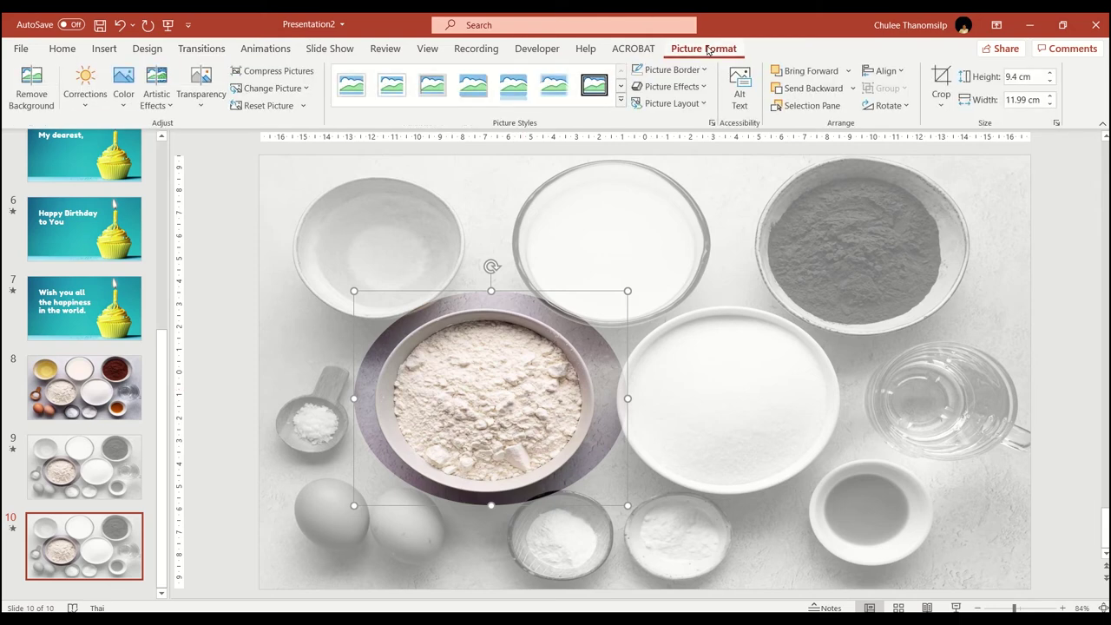
click(942, 106)
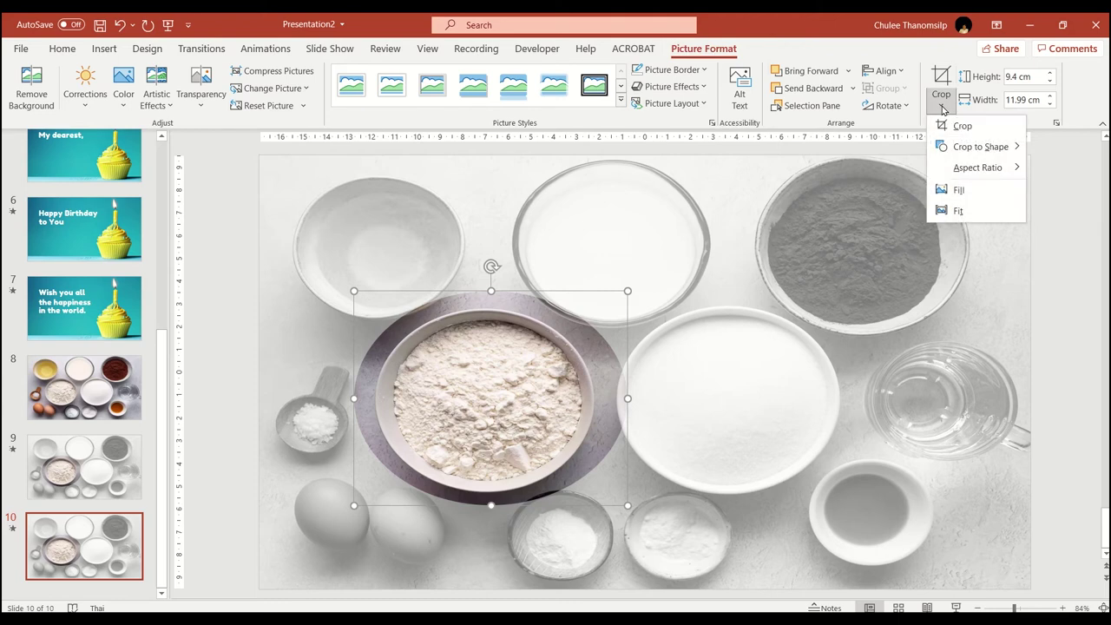
click(941, 83)
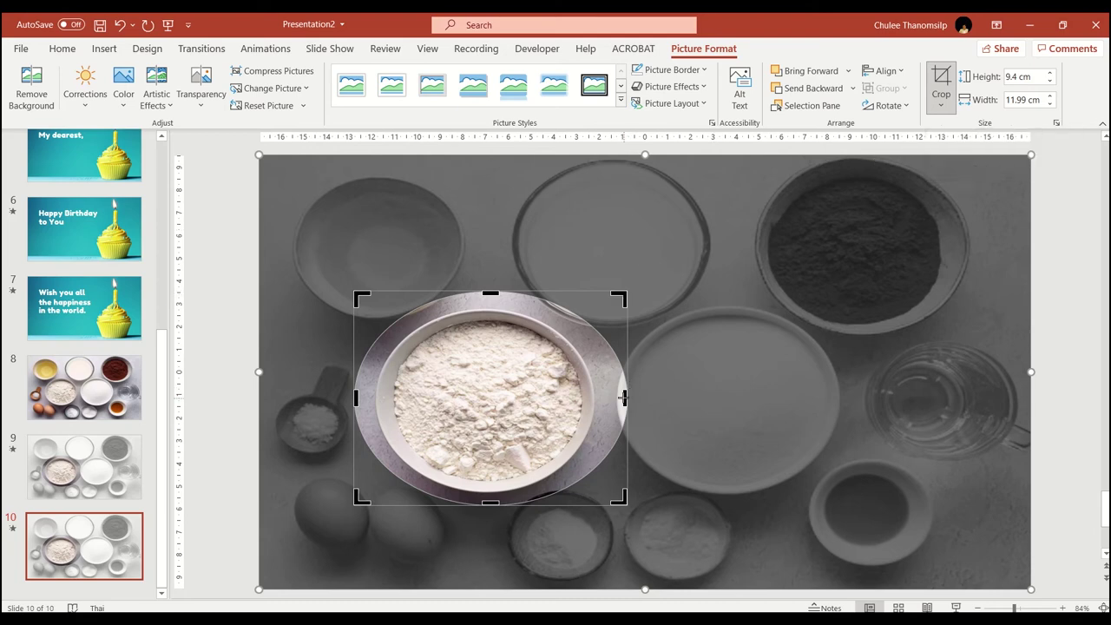
drag(623, 397, 887, 293)
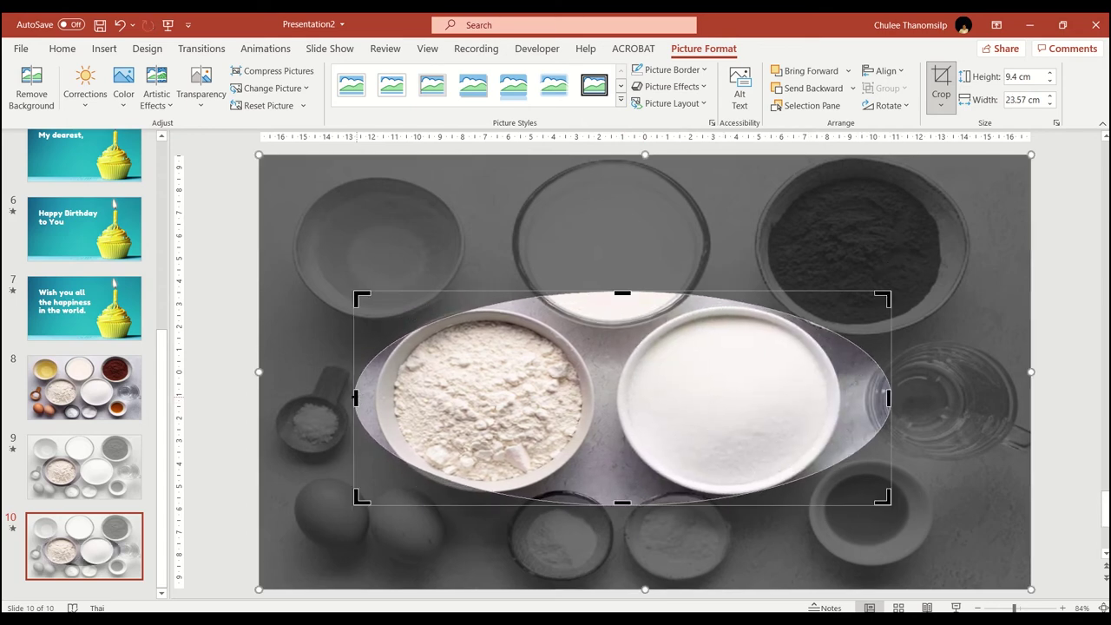
drag(355, 397, 595, 417)
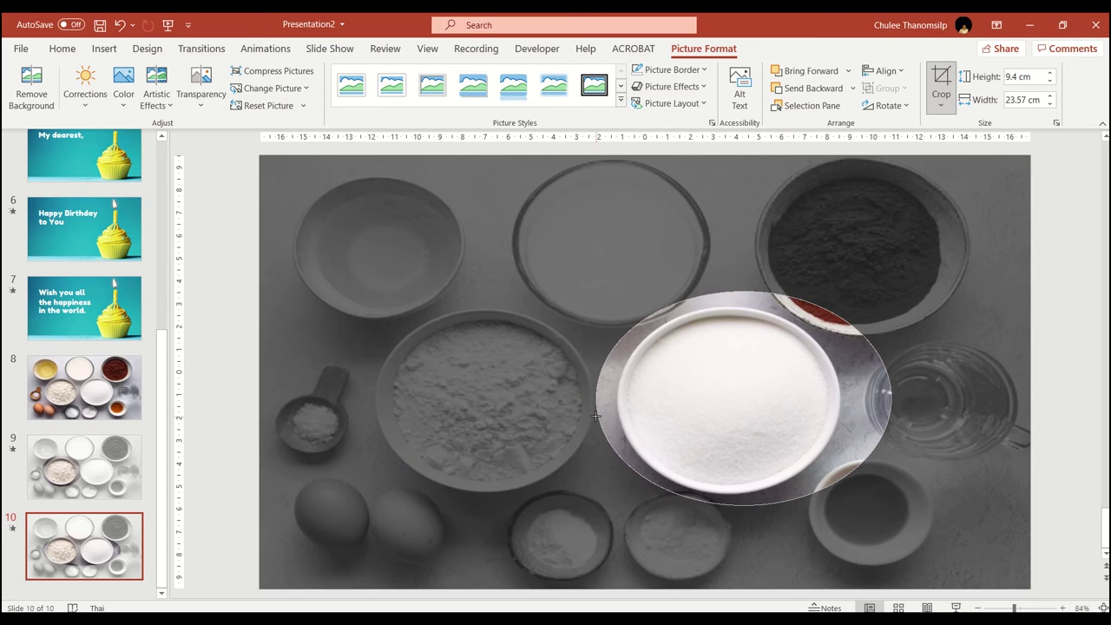
drag(885, 397, 859, 395)
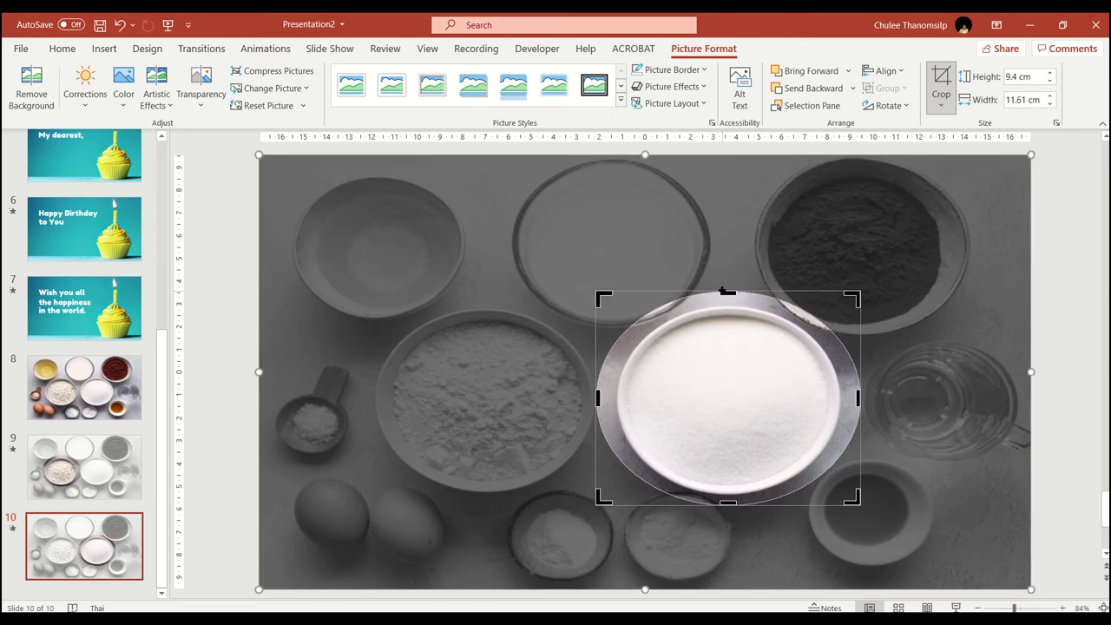
Finish cropping and duplicate slide 10 as slide 11.
click(216, 515)
click(124, 548)
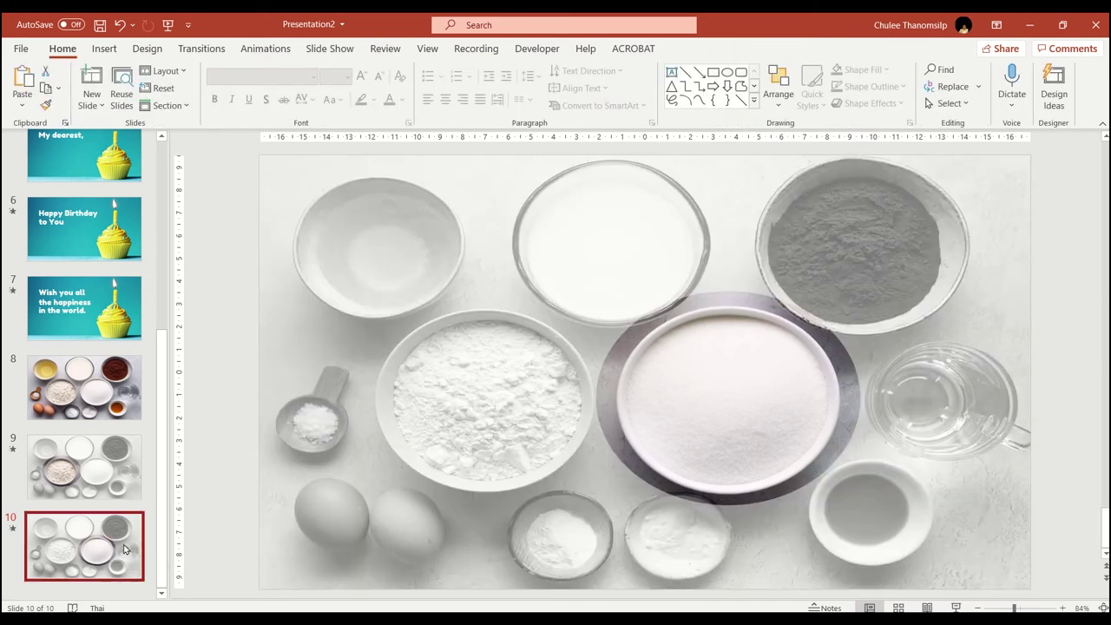
key(ctrl+d)
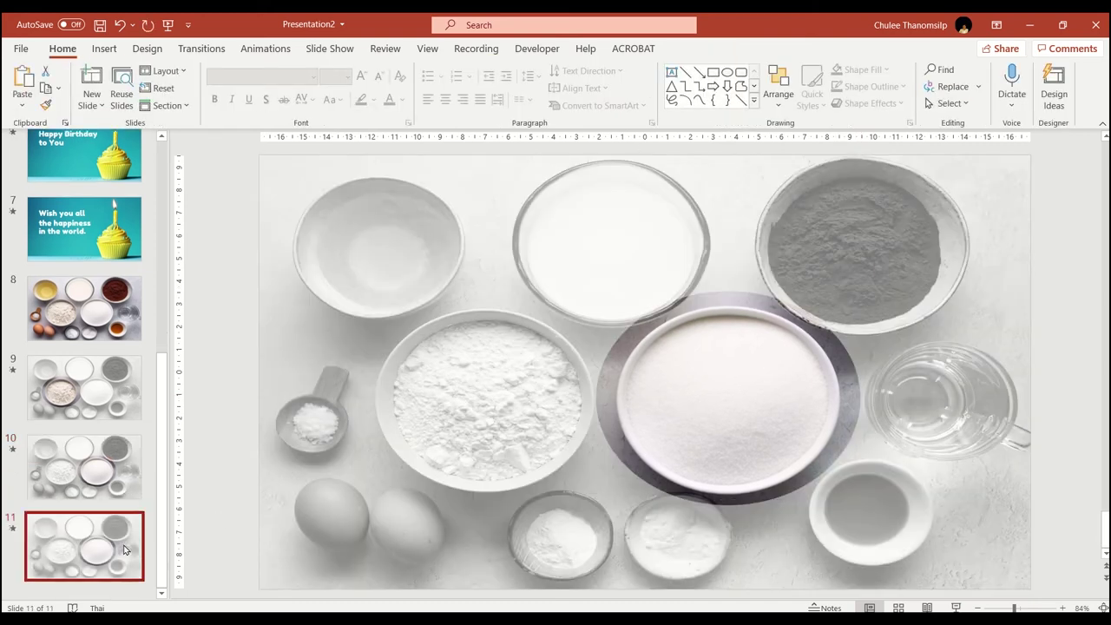
Drag slide 11's oval crop up and around the cocoa bowl in the top-right corner.
click(772, 371)
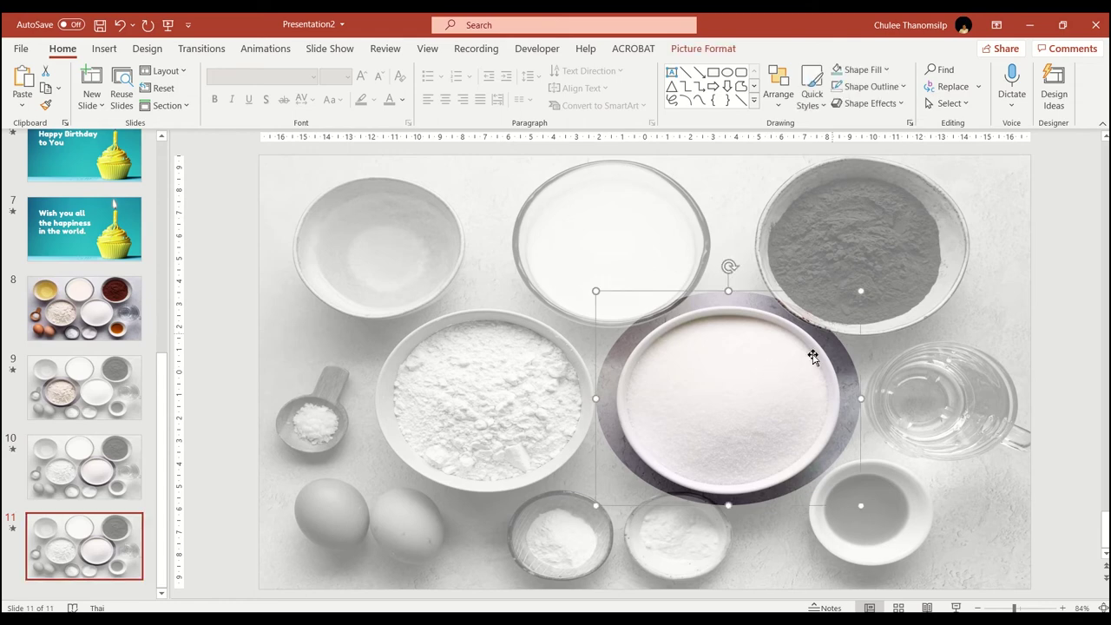
click(703, 48)
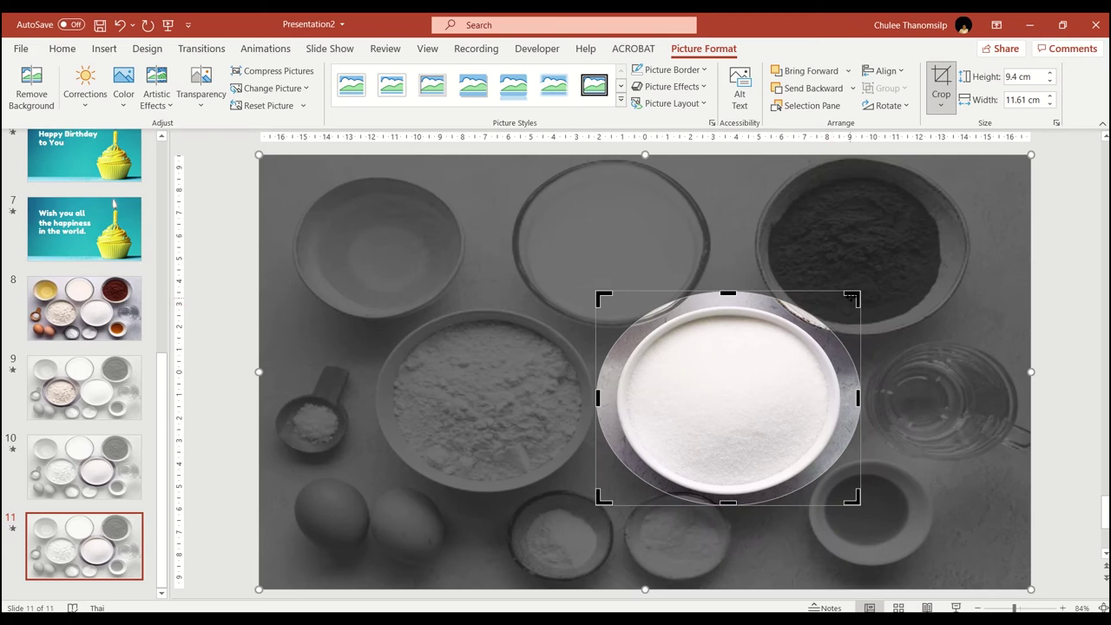
drag(852, 299, 963, 161)
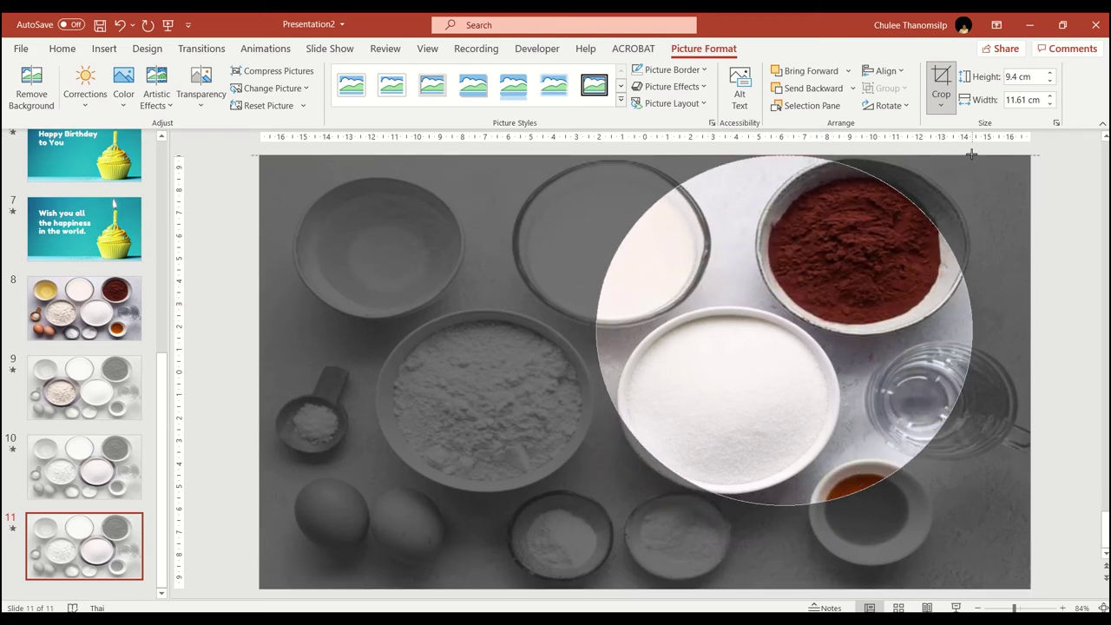
drag(603, 500, 743, 368)
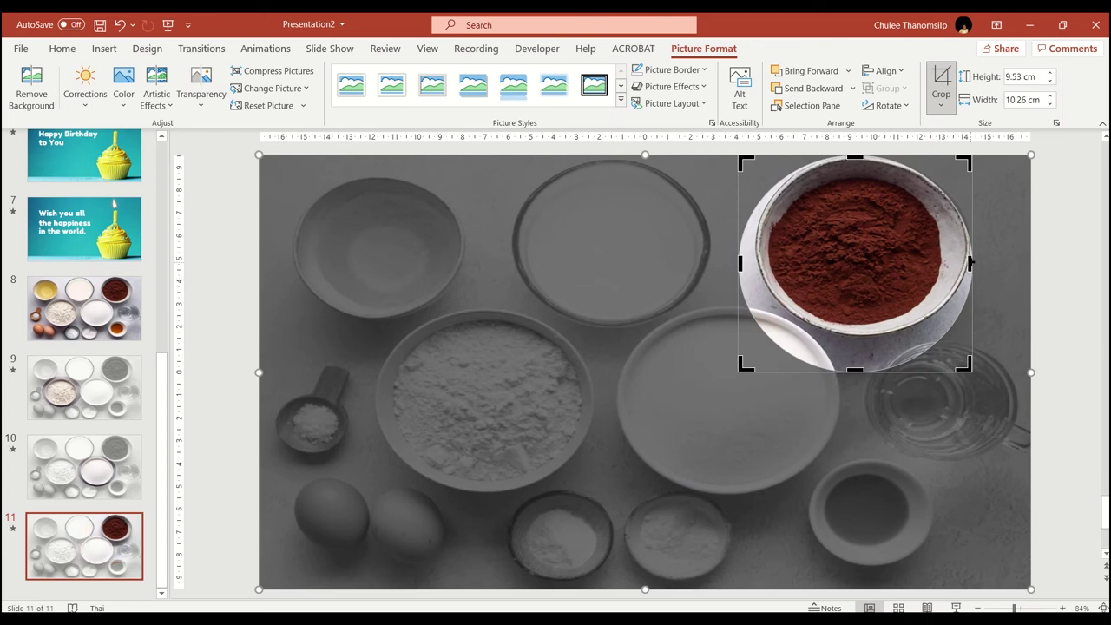
click(977, 259)
Fine-tune the cocoa crop's right, bottom, left and top edges, then exit cropping.
drag(976, 260, 986, 260)
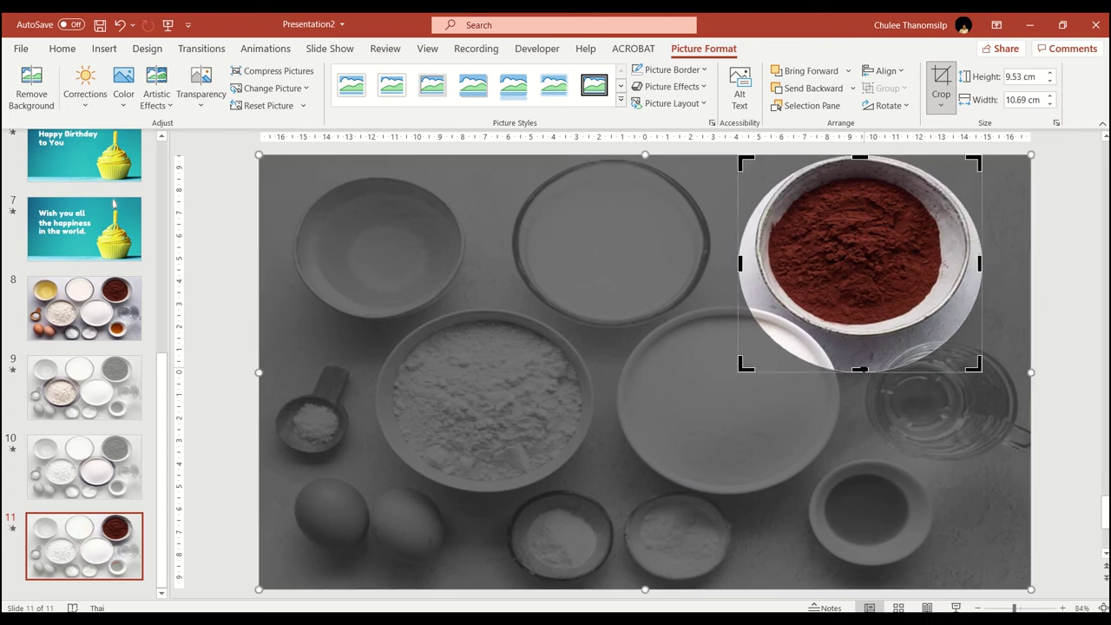
drag(859, 368, 859, 346)
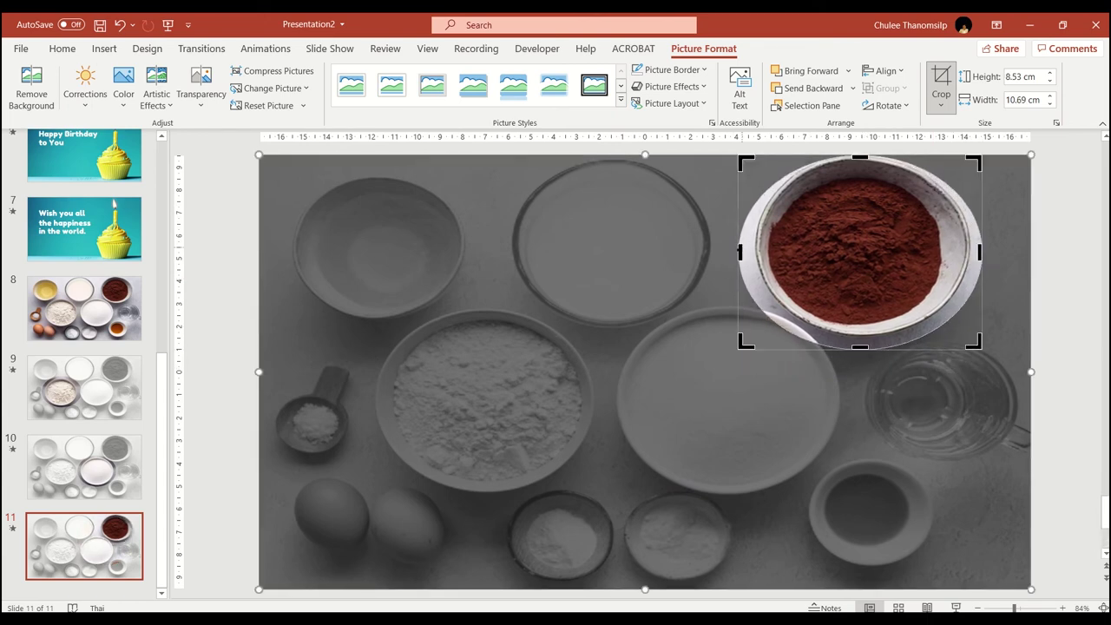
drag(741, 251, 748, 251)
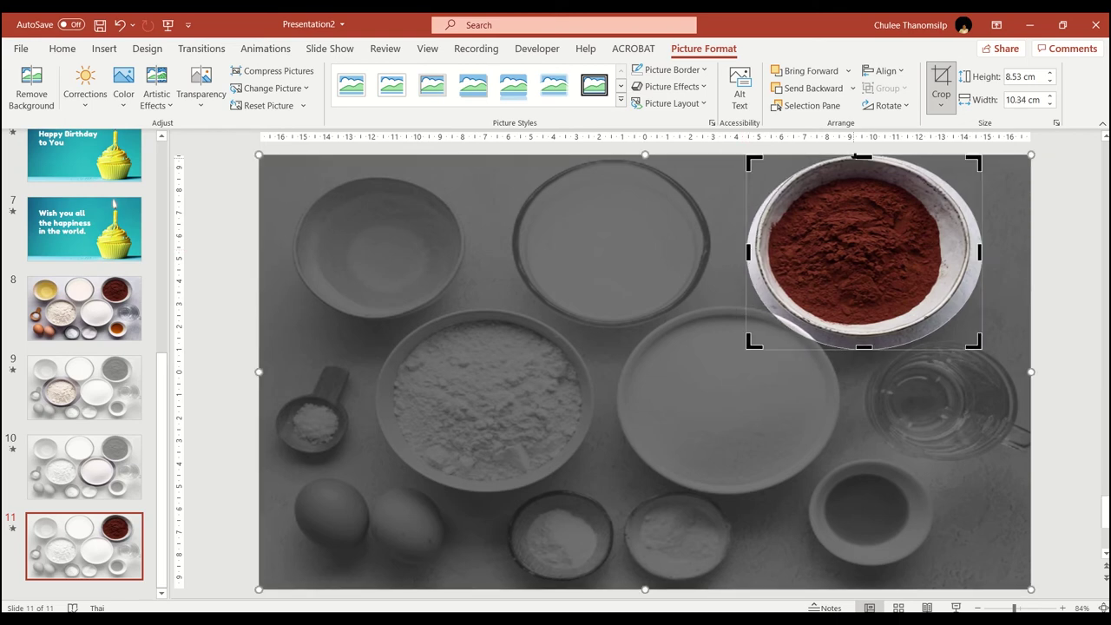
drag(857, 154, 858, 144)
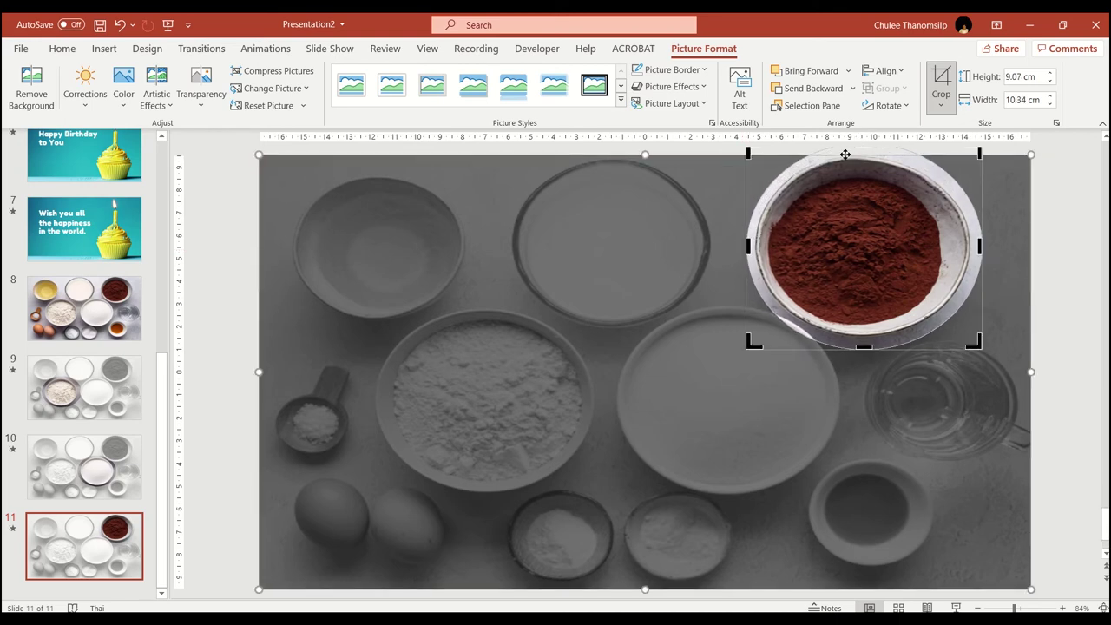
key(Escape)
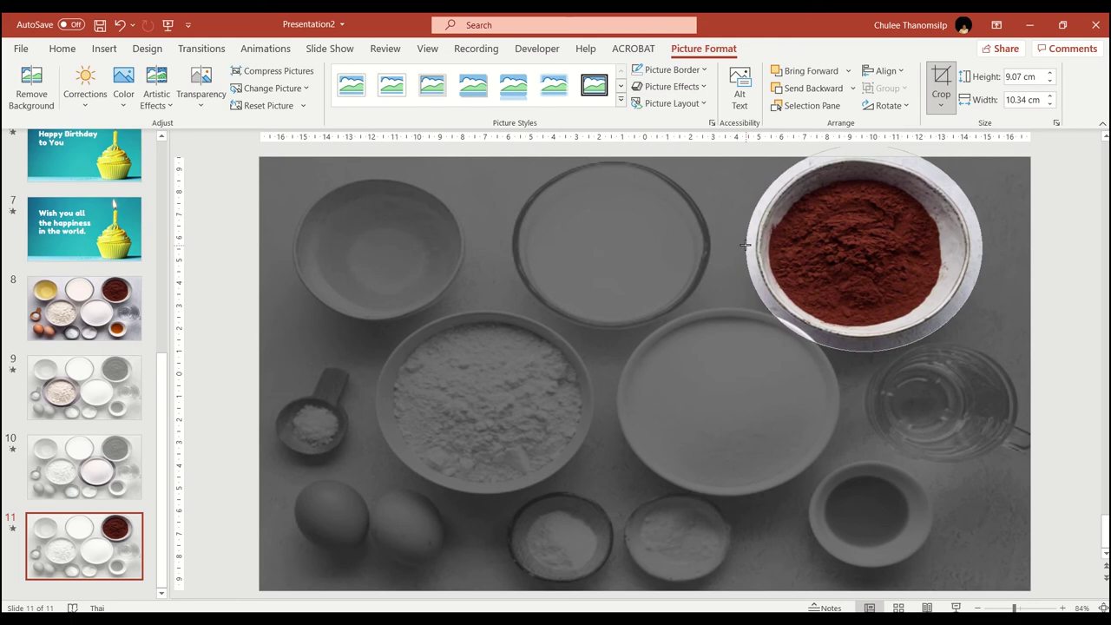
drag(744, 246, 744, 248)
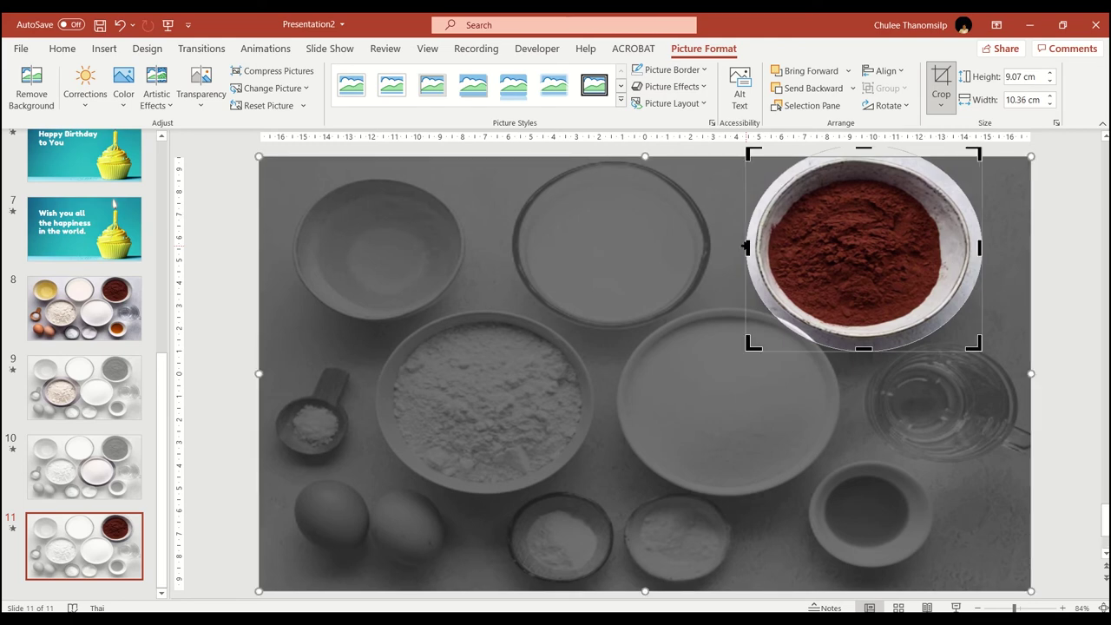
click(84, 563)
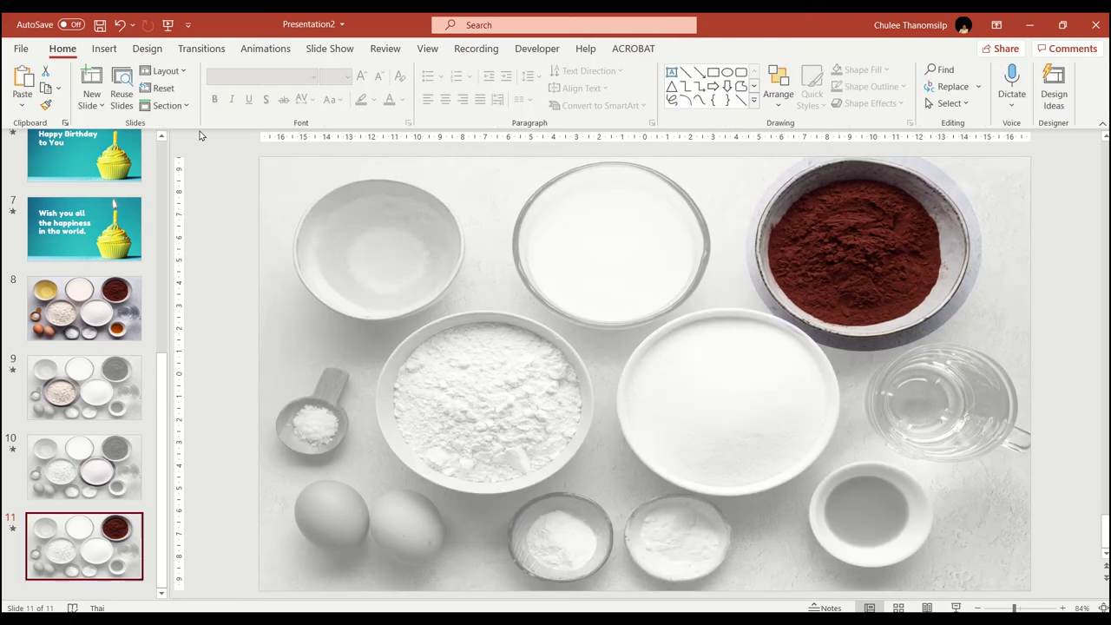
Run the slide show from slide 8 through the cocoa spotlight, then return to editing slide 8.
click(202, 49)
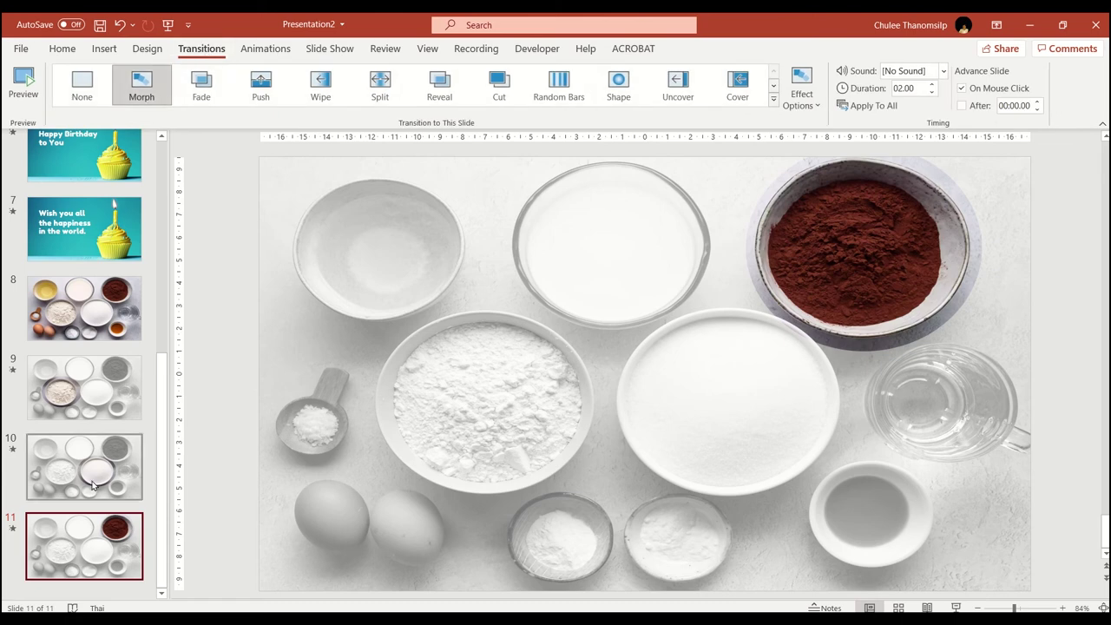
click(98, 303)
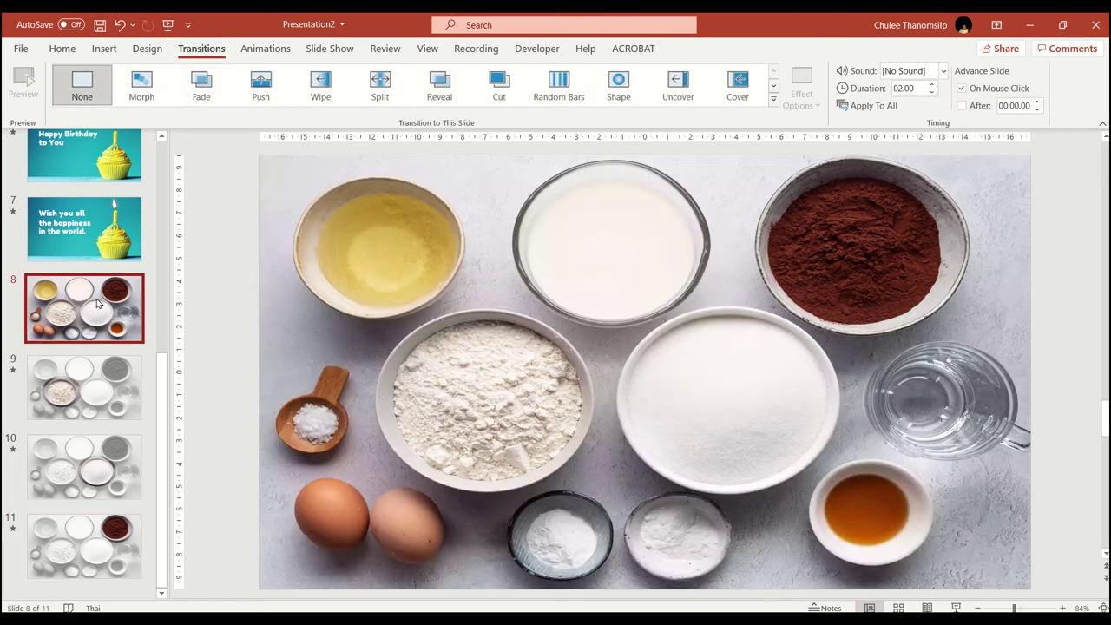
click(958, 607)
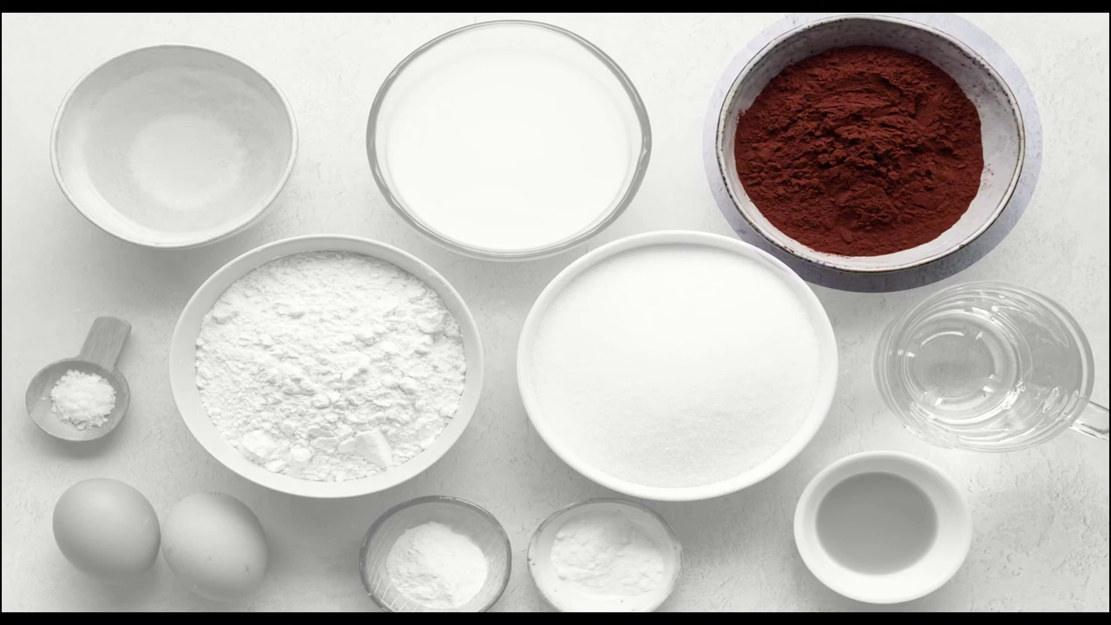
key(Escape)
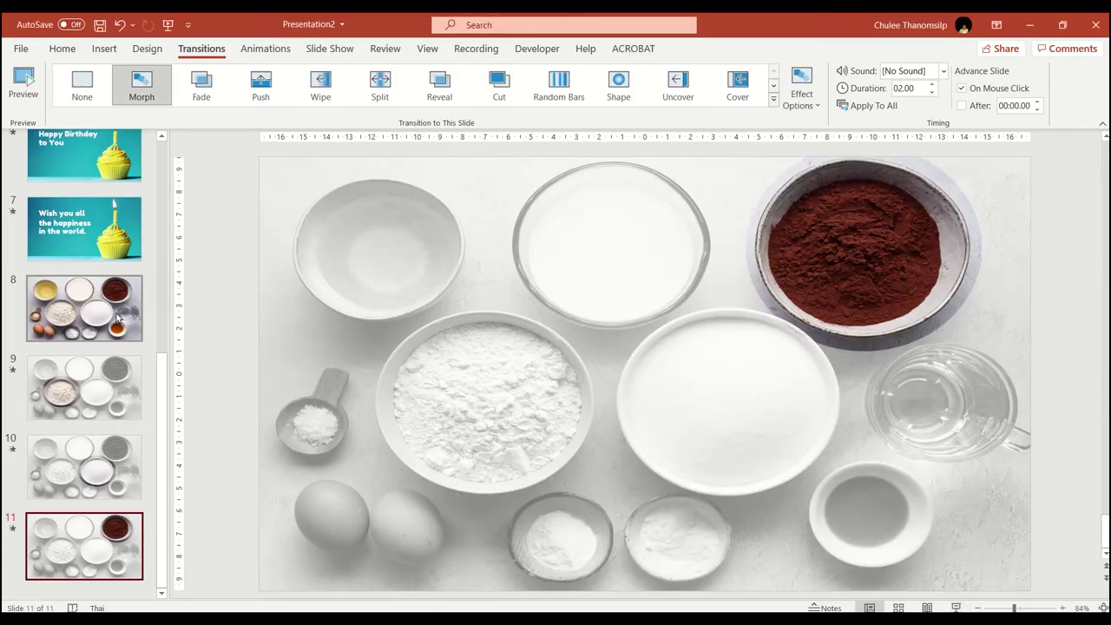
click(118, 319)
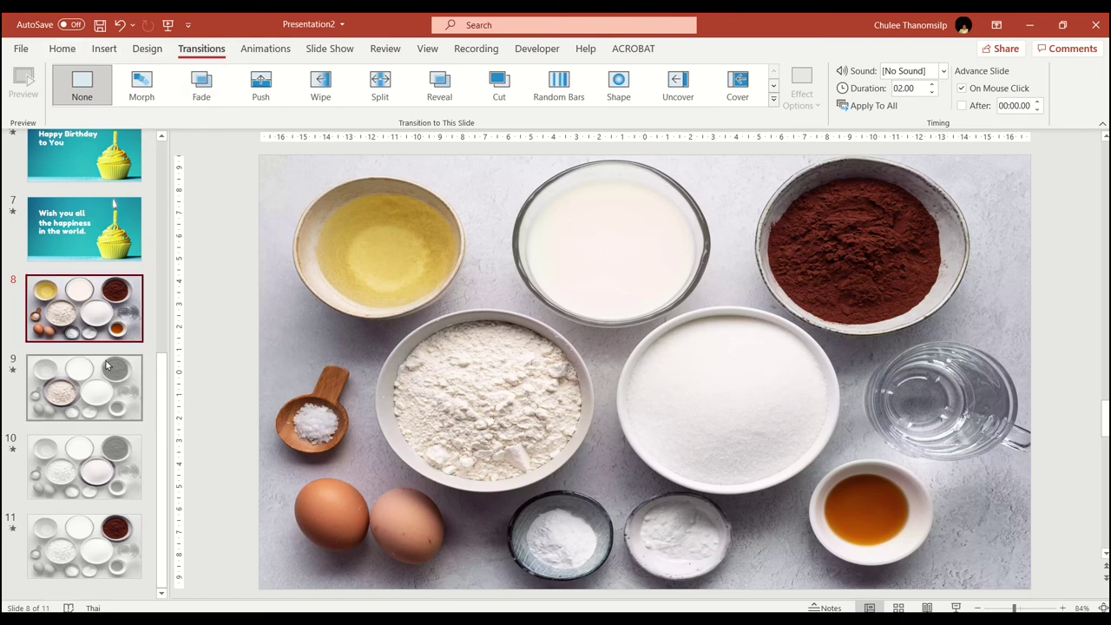
Insert an 'Ingredients' text box across the middle bowls, enlarge it to 166 pt, and nudge it up.
click(104, 49)
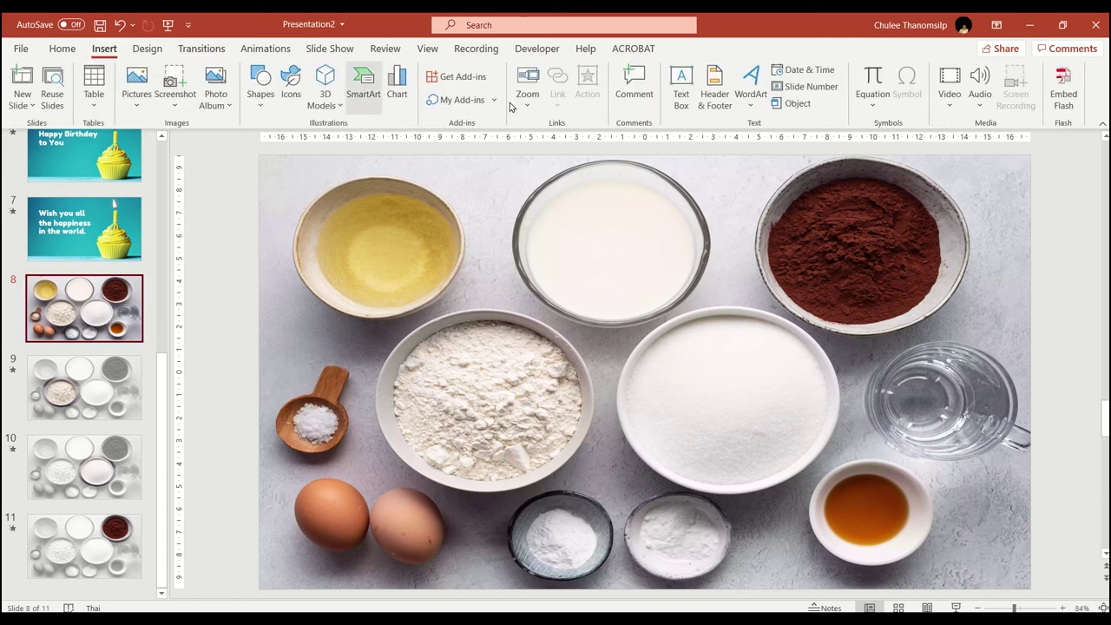
click(681, 87)
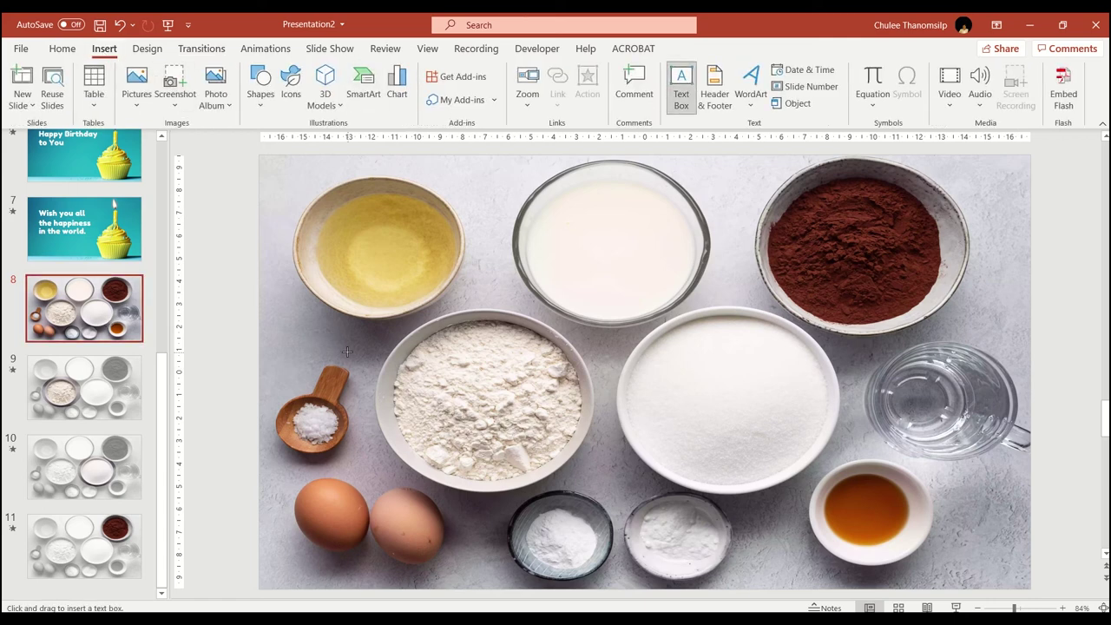
drag(348, 353, 986, 443)
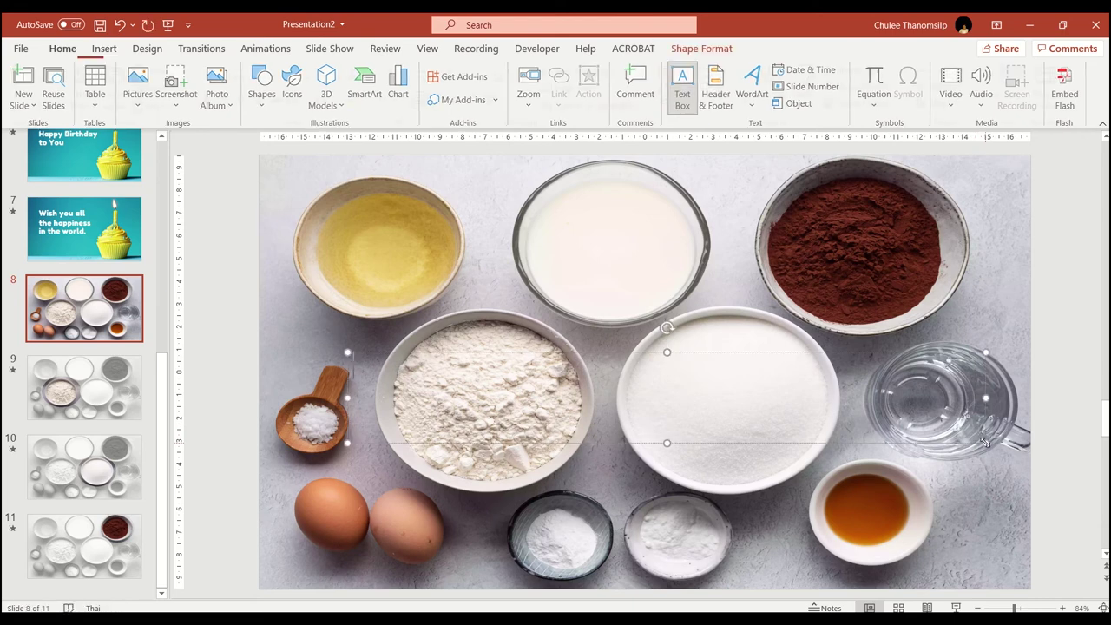
text(In)
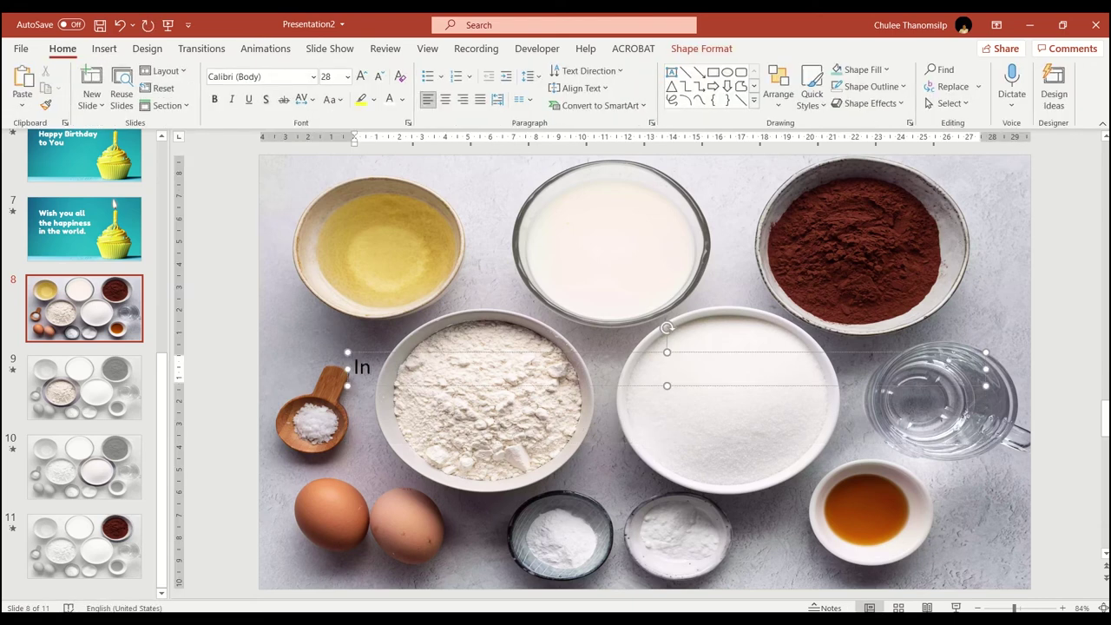
text(gredi)
text(ents)
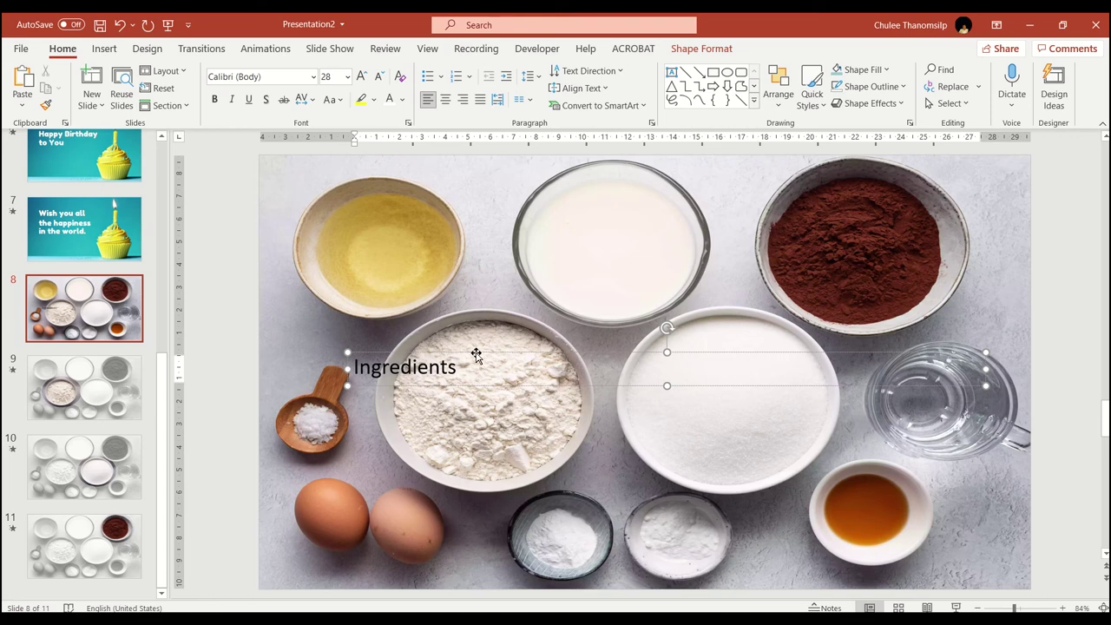
click(475, 353)
key(ctrl+shift+period)
key(ctrl+shift+period)
key(ctrl+shift+period)
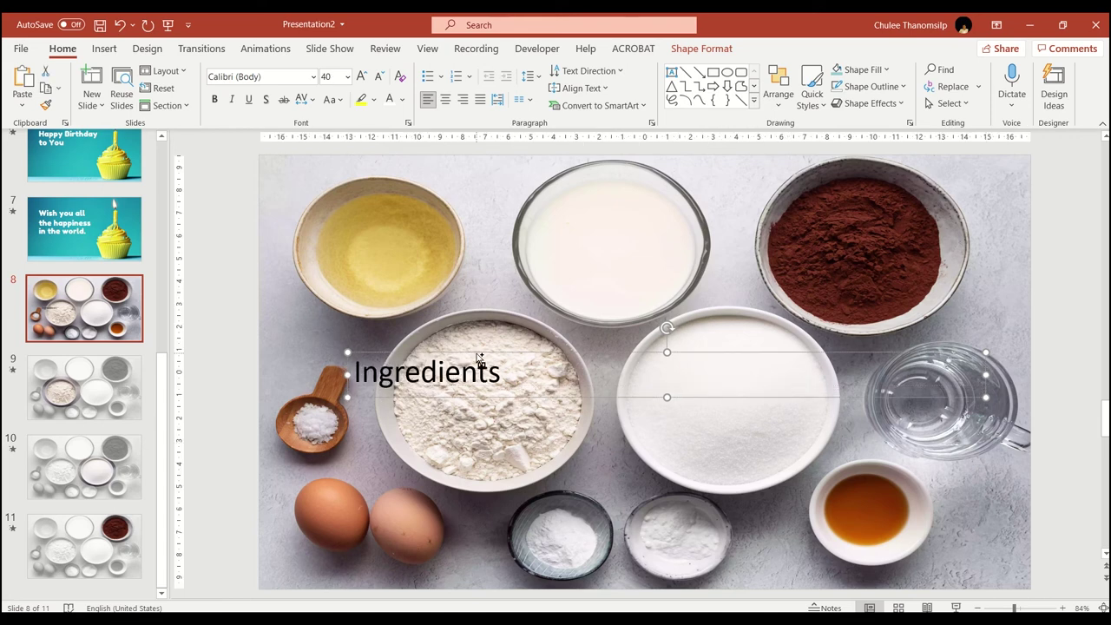
key(ctrl+shift+period)
key(ctrl+shift+period)
key(ctrl+shift+period)
key(ctrl+shift+period)
key(ctrl+shift+period)
key(ctrl+shift+period)
key(ctrl+shift+period)
key(ctrl+shift+period)
key(ctrl+shift+period)
key(ctrl+shift+period)
key(ctrl+shift+period)
key(ctrl+shift+period)
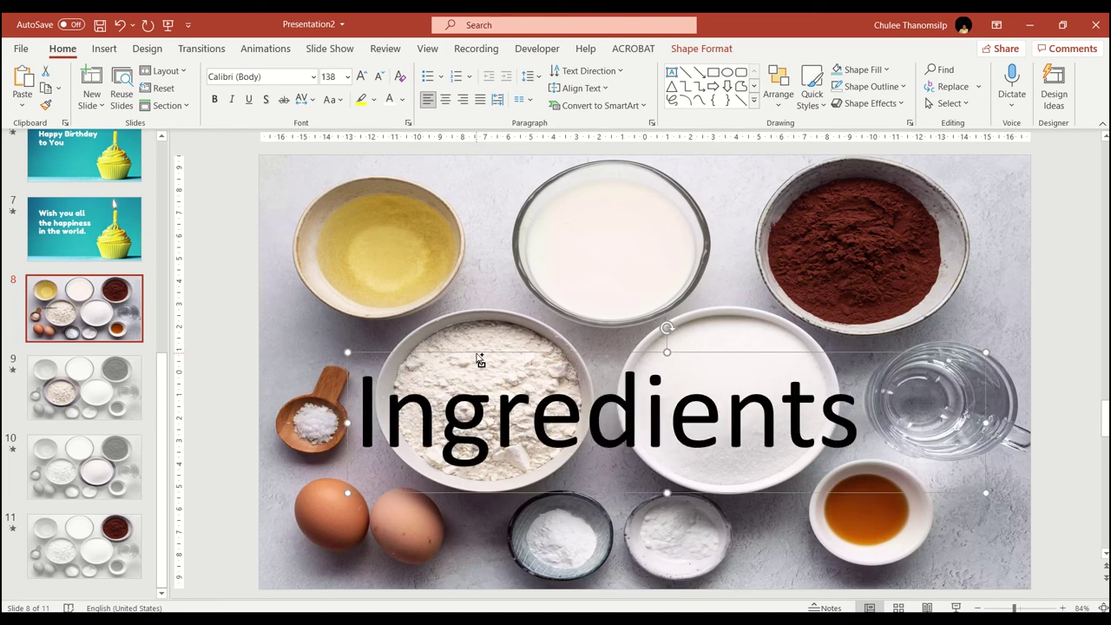
key(ctrl+shift+period)
key(ctrl+shift+period)
key(ctrl+shift+period)
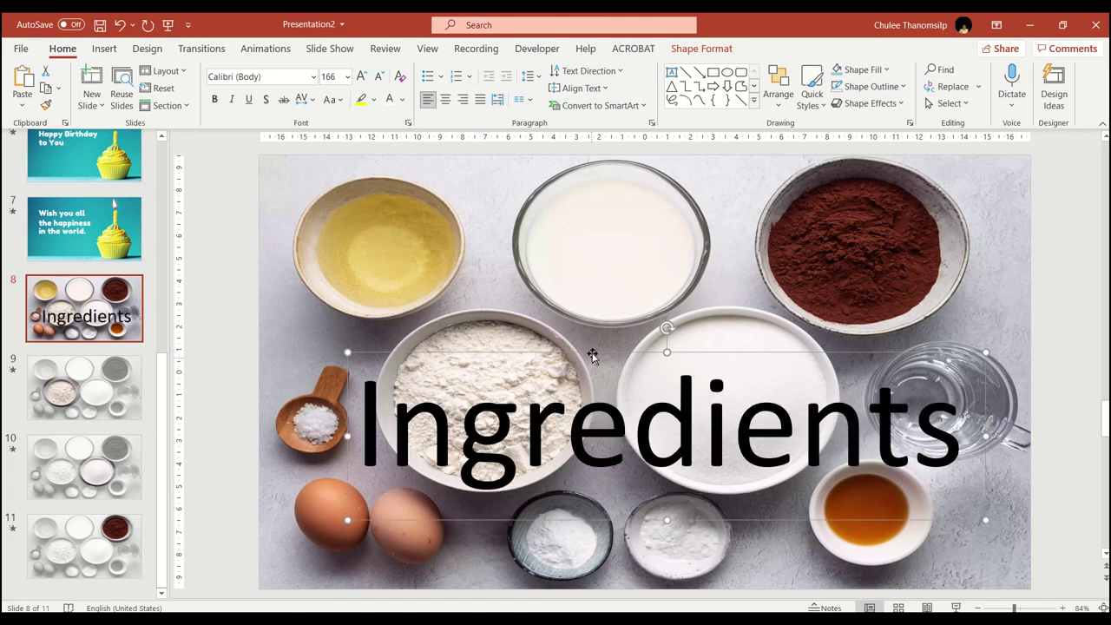
mouse_move(587, 340)
mouse_down()
mouse_move(587, 308)
mouse_move(572, 309)
mouse_up()
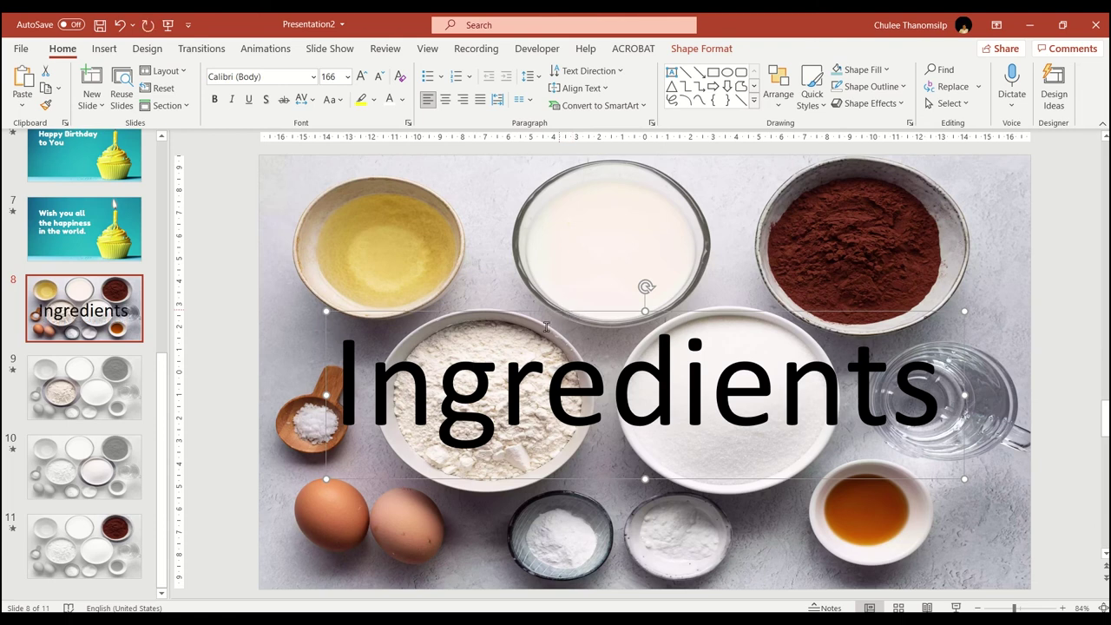
Paste the Ingredients title onto slide 9 and change its text to 'flour'.
click(45, 408)
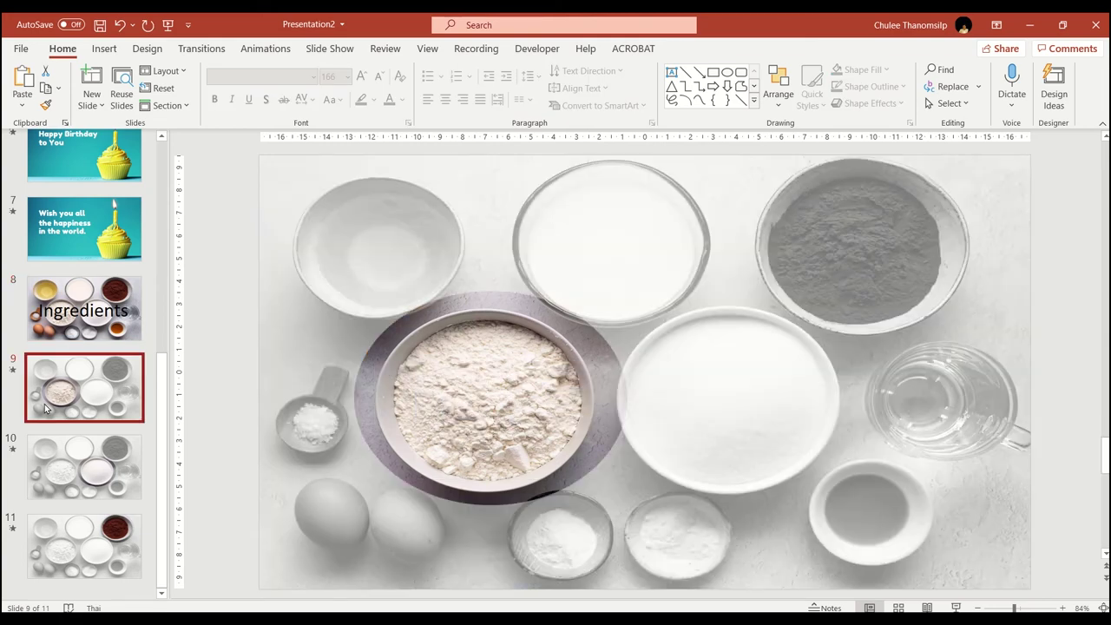
key(ctrl+v)
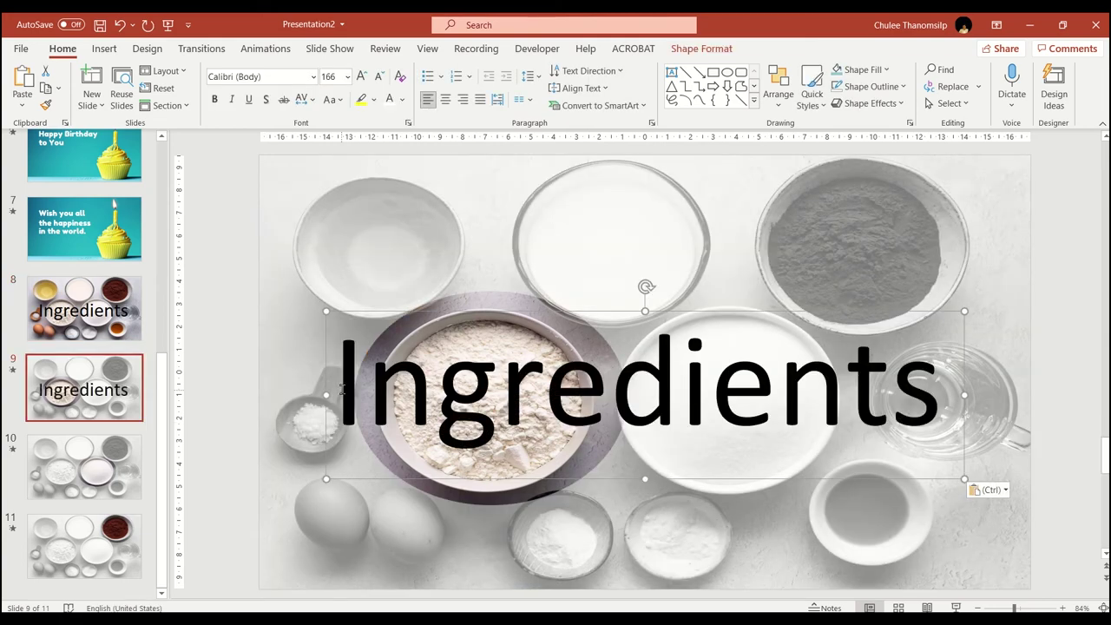
drag(343, 388, 920, 411)
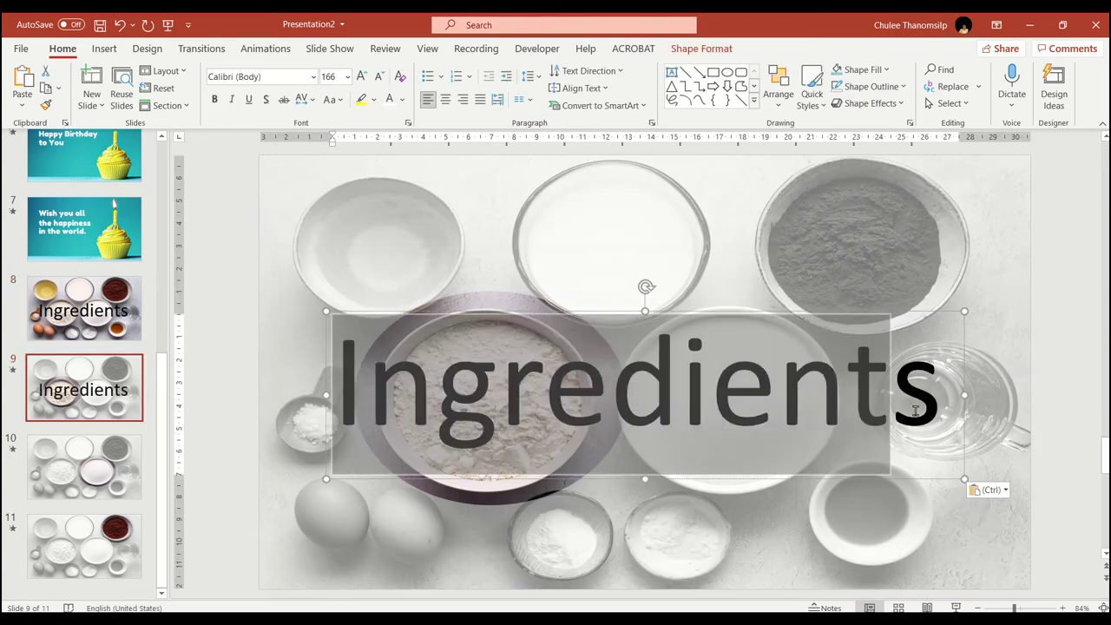
text(fl)
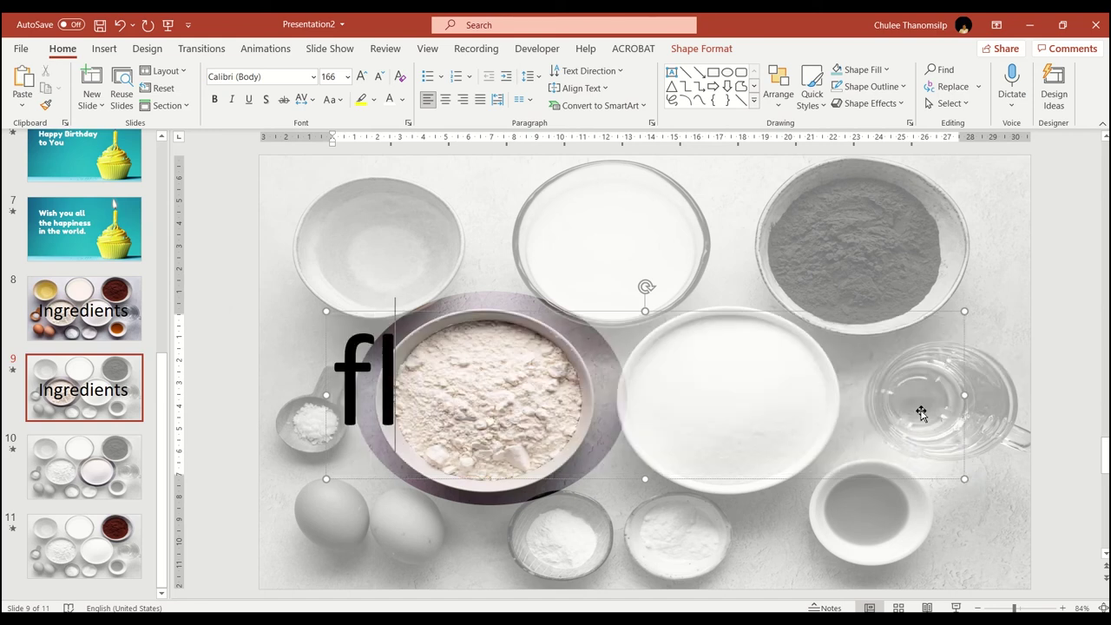
text(our)
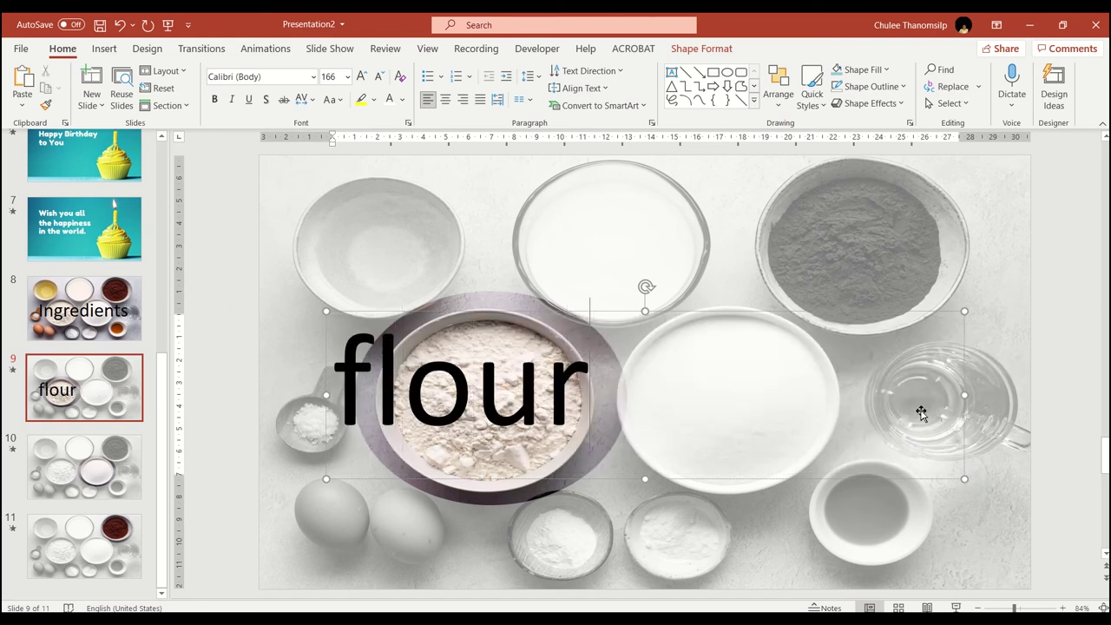
Shrink the flour label to 66 pt, narrow its box over the bowl, and copy it.
click(561, 310)
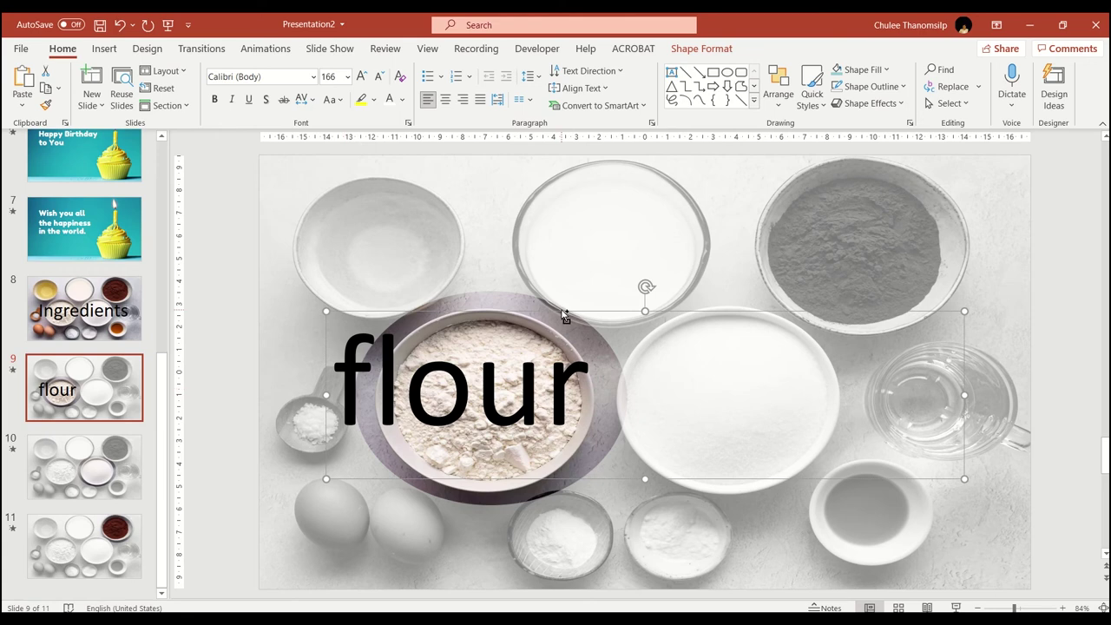
key(ctrl+bracketleft)
key(ctrl+bracketleft)
key(ctrl+bracketleft)
key(ctrl+bracketleft)
key(ctrl+bracketleft)
key(ctrl+bracketleft)
key(ctrl+bracketleft)
key(ctrl+bracketleft)
key(ctrl+bracketleft)
key(ctrl+bracketleft)
key(ctrl+bracketleft)
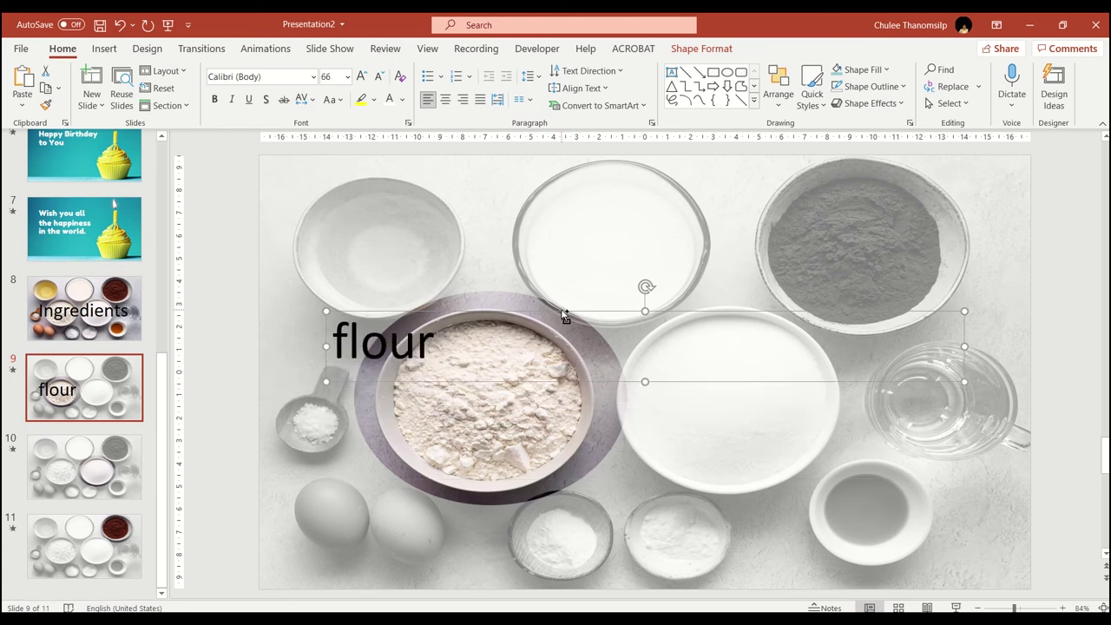
mouse_move(966, 346)
mouse_down()
mouse_move(452, 346)
mouse_move(527, 366)
mouse_up()
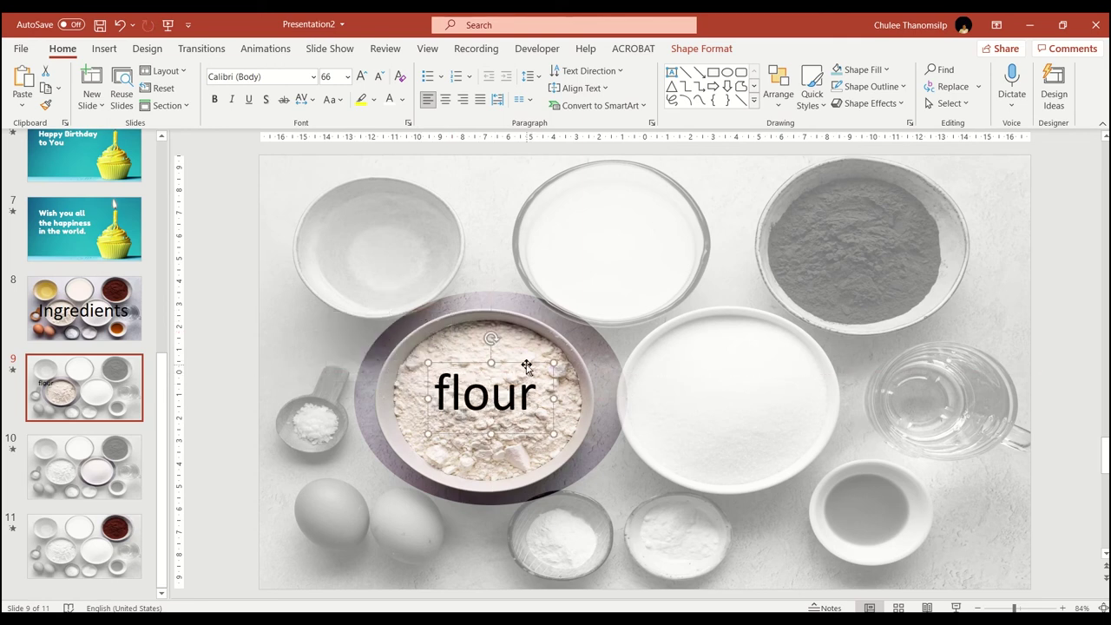
key(ctrl+c)
Paste the label on slide 10, move it onto the sugar bowl, and retype it as 'Sugar' on one line.
click(106, 473)
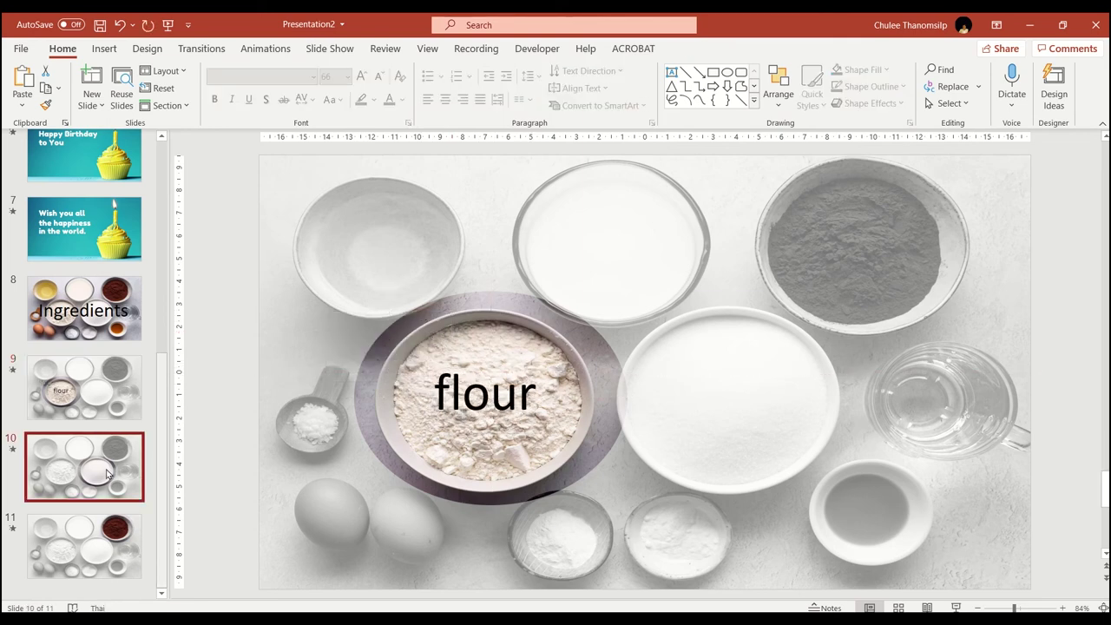
key(ctrl+v)
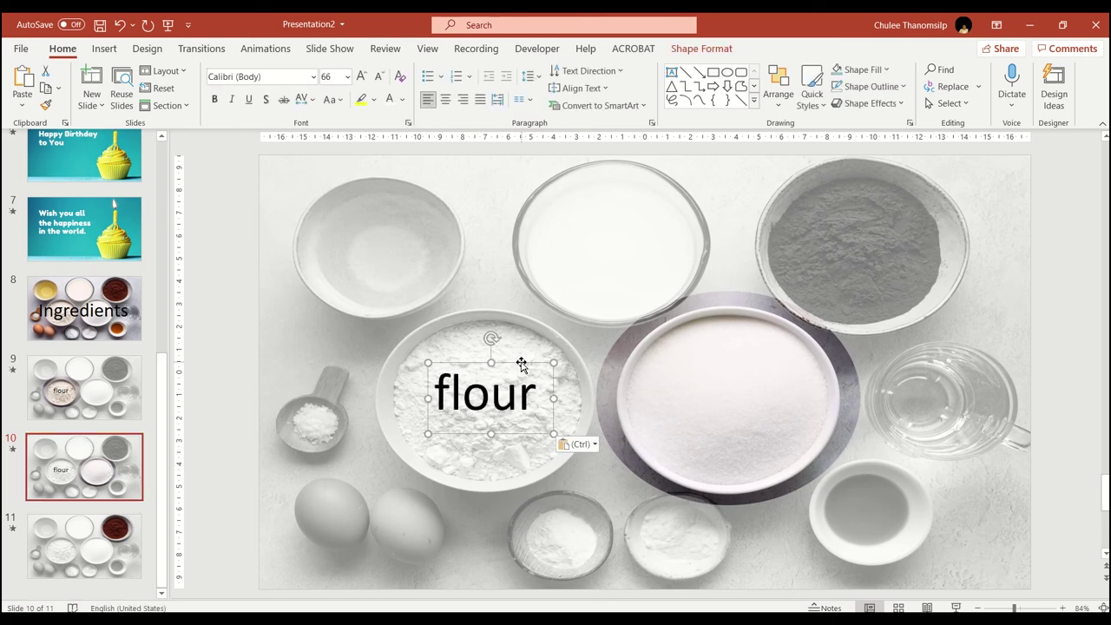
drag(520, 364, 776, 366)
drag(684, 392, 785, 395)
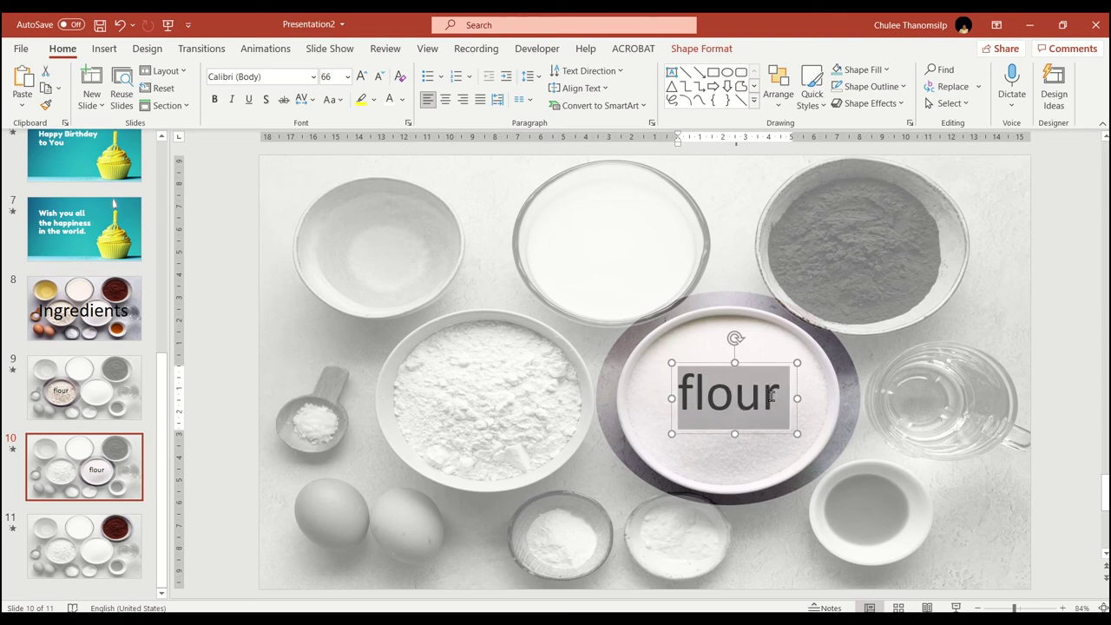
text(Sugar)
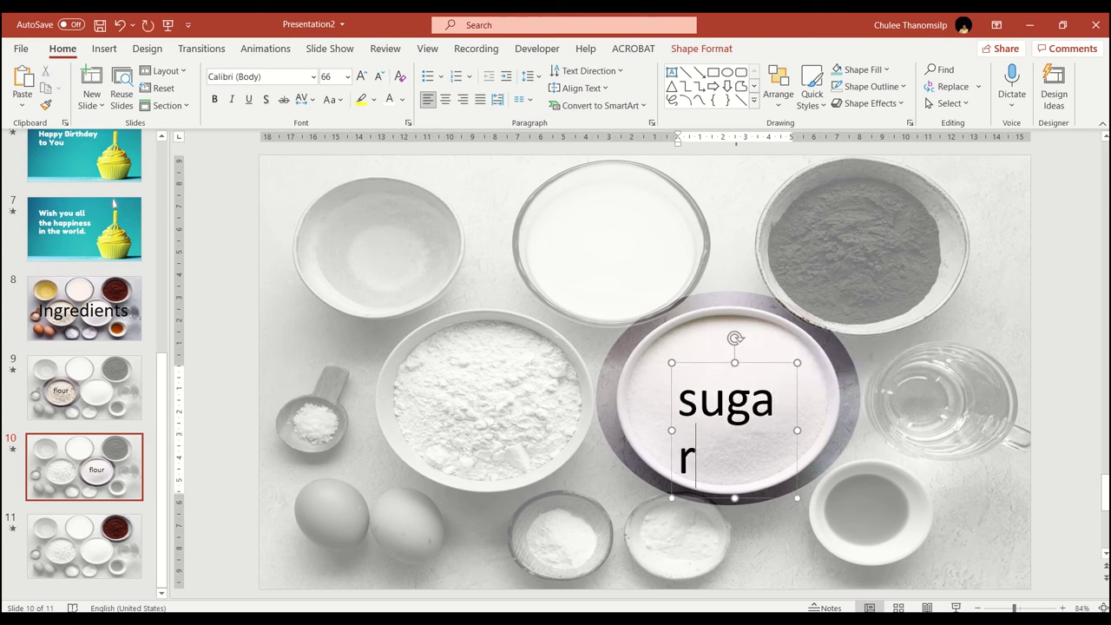
drag(805, 440, 827, 426)
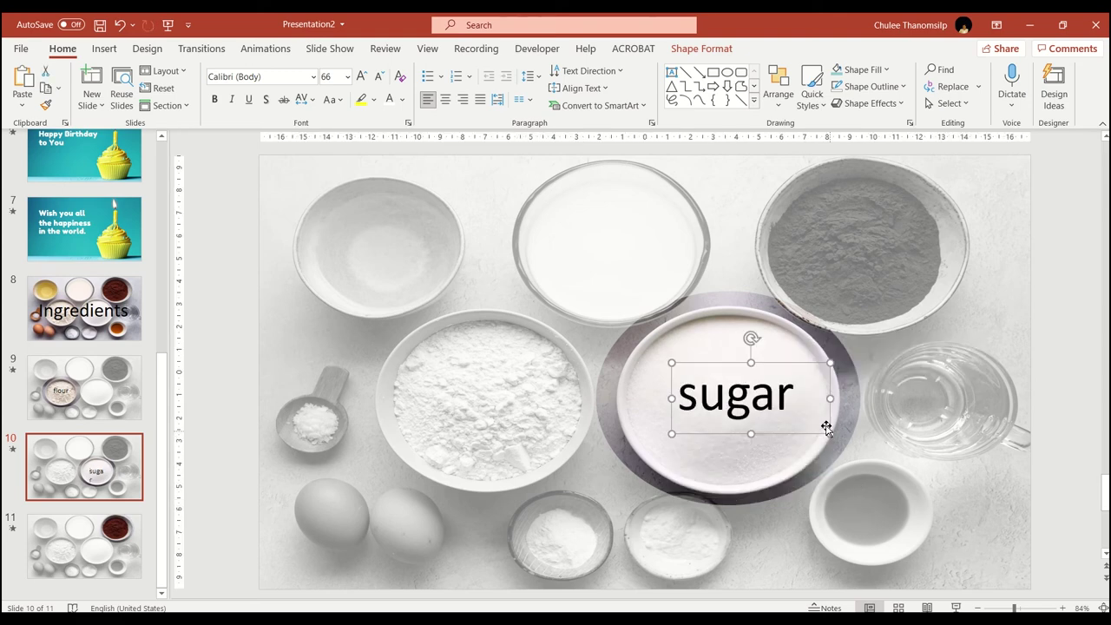
drag(776, 362, 770, 362)
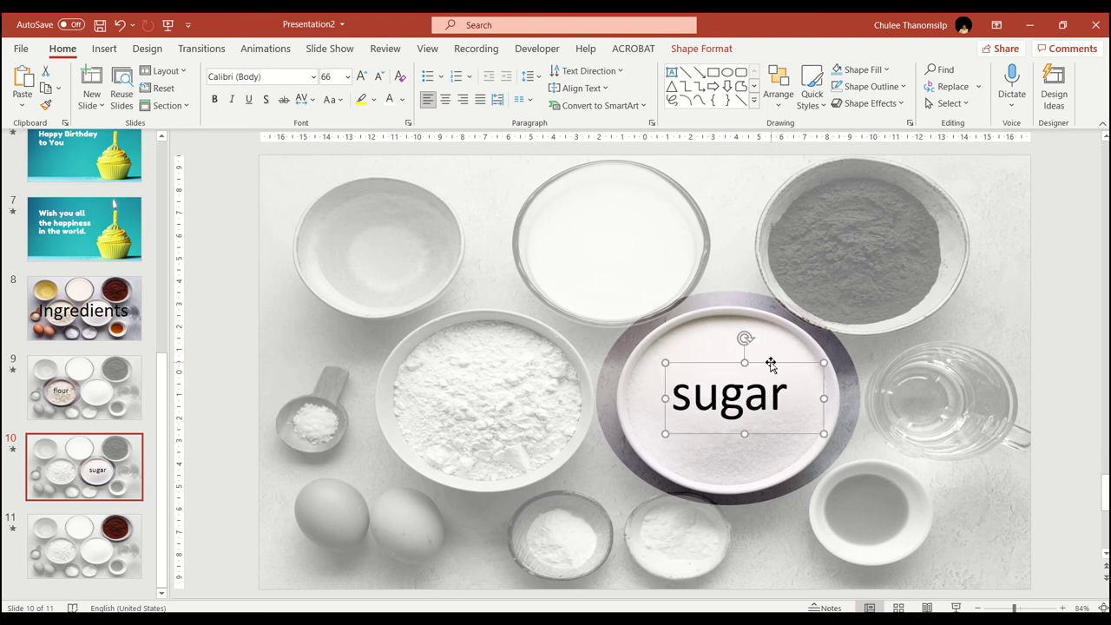
click(103, 534)
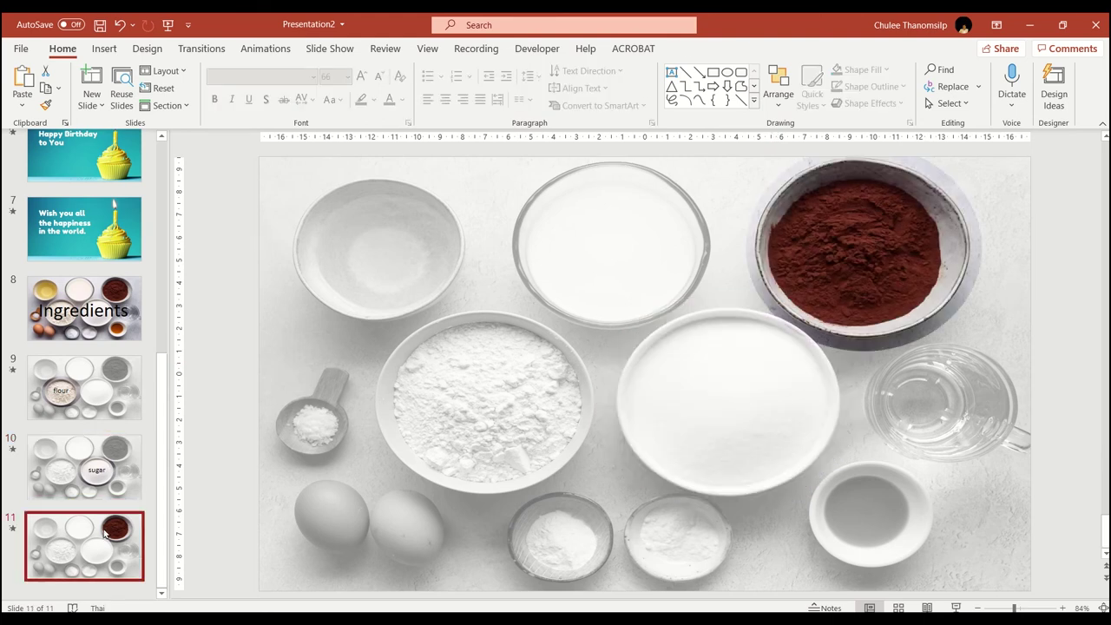
Paste the label onto slide 11's cocoa bowl and retype it as 'chocolate powder'.
key(ctrl+v)
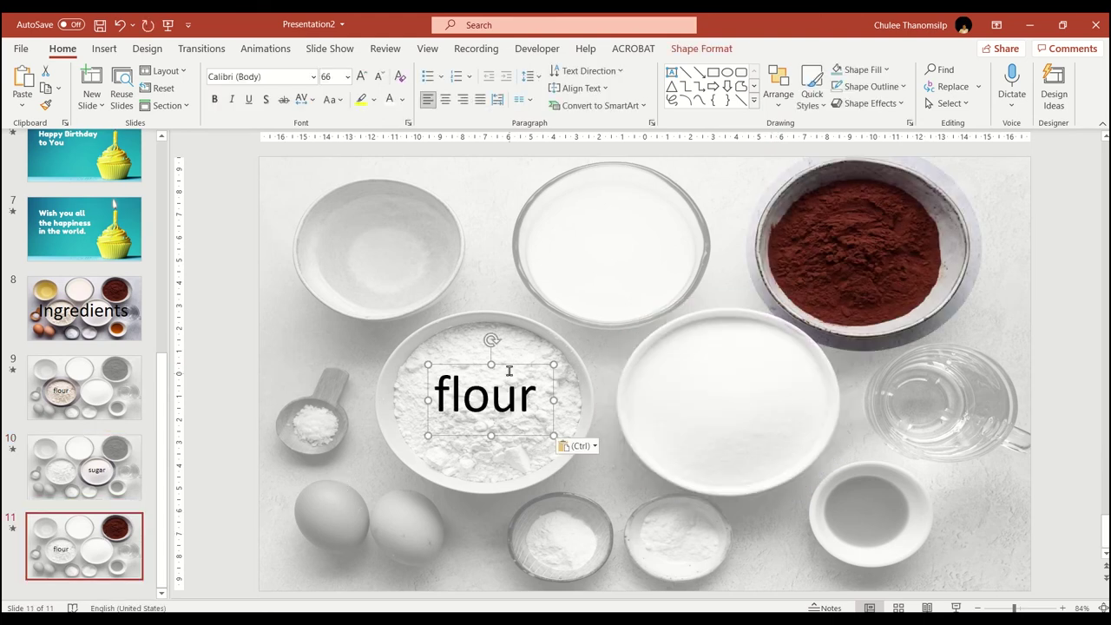
drag(510, 365, 884, 212)
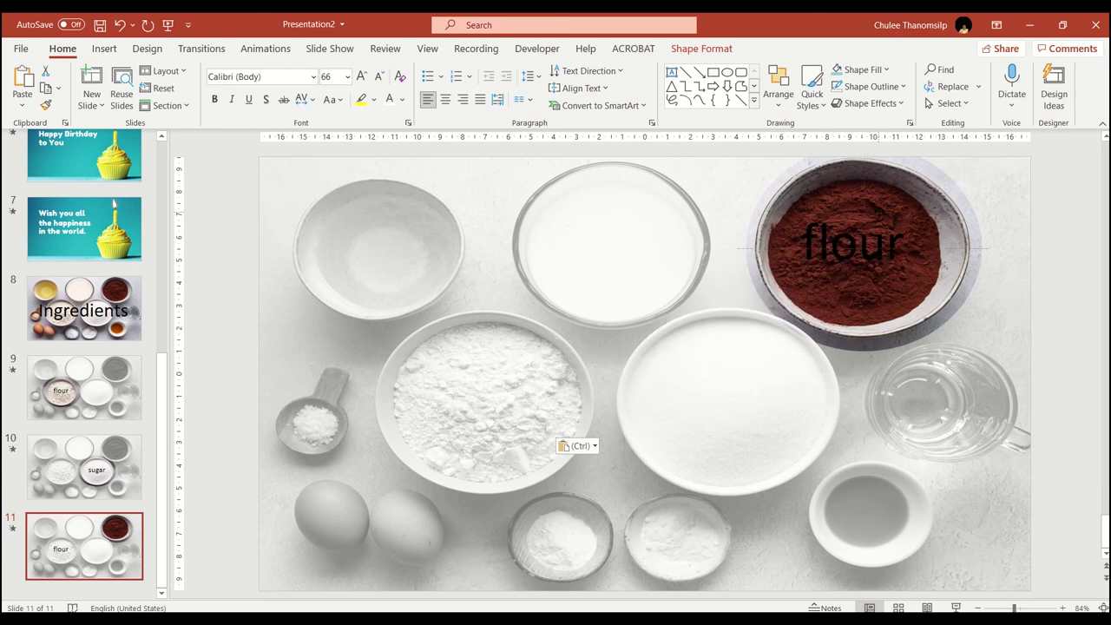
drag(808, 243, 902, 245)
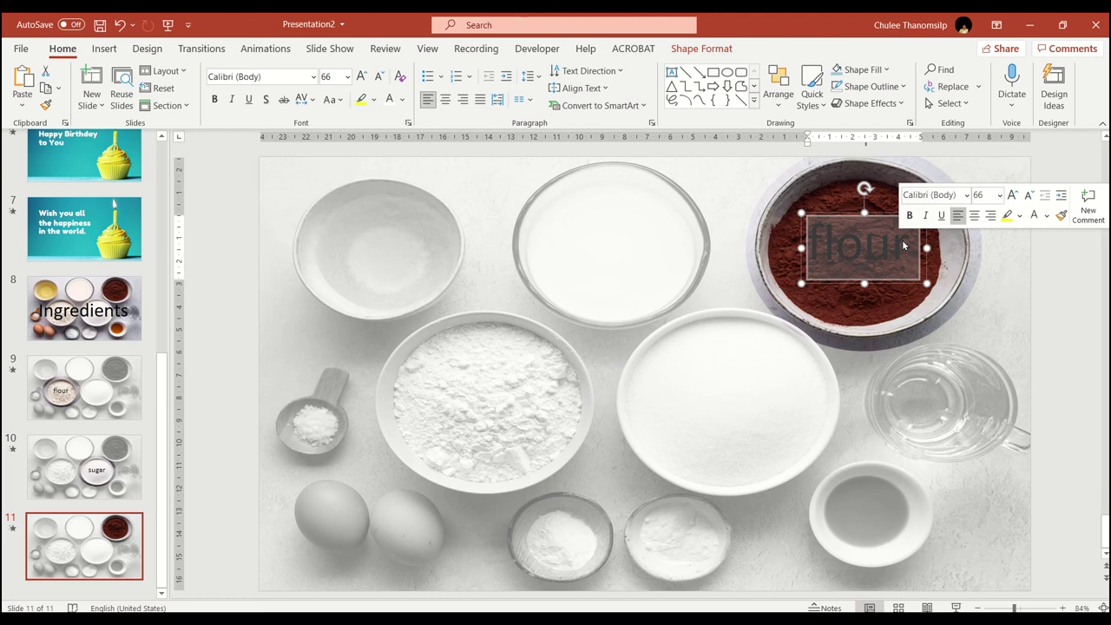
text(cho)
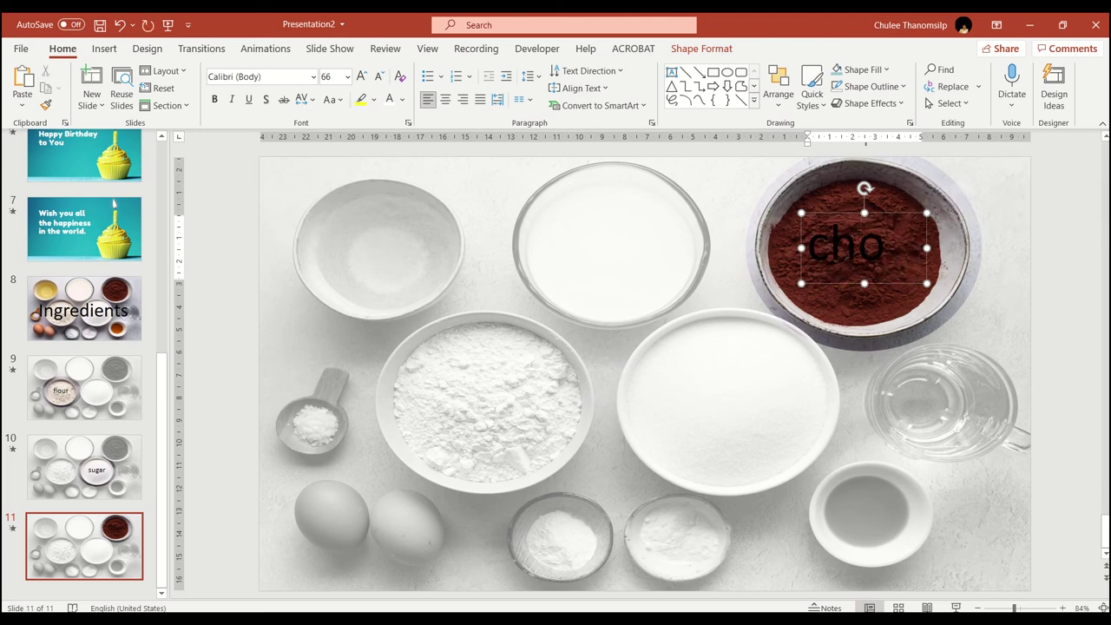
text(colat)
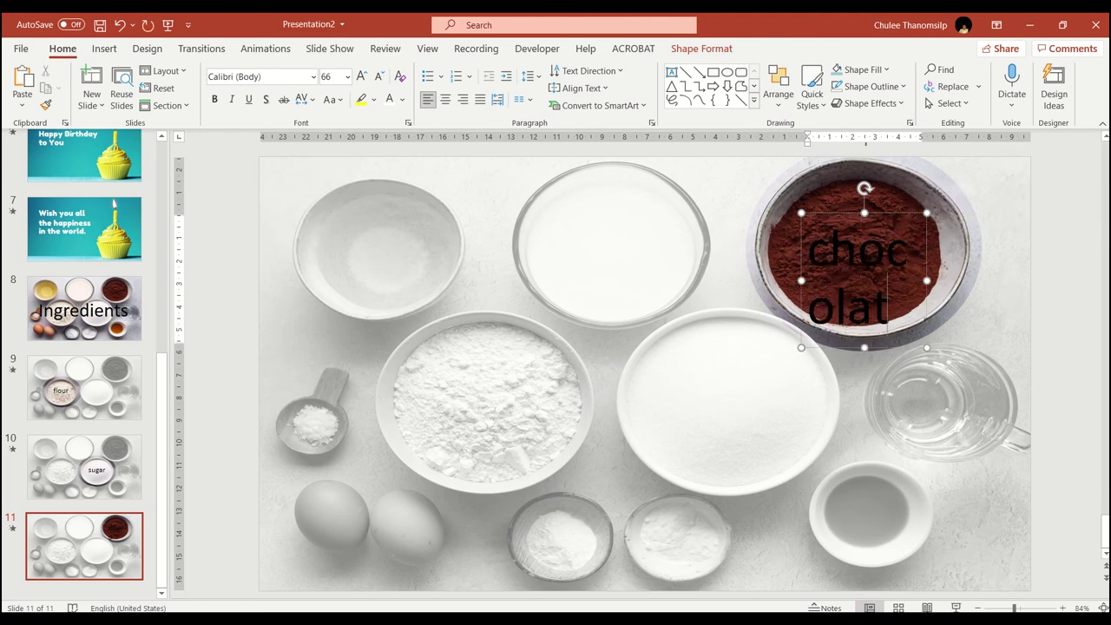
text(e )
text(po)
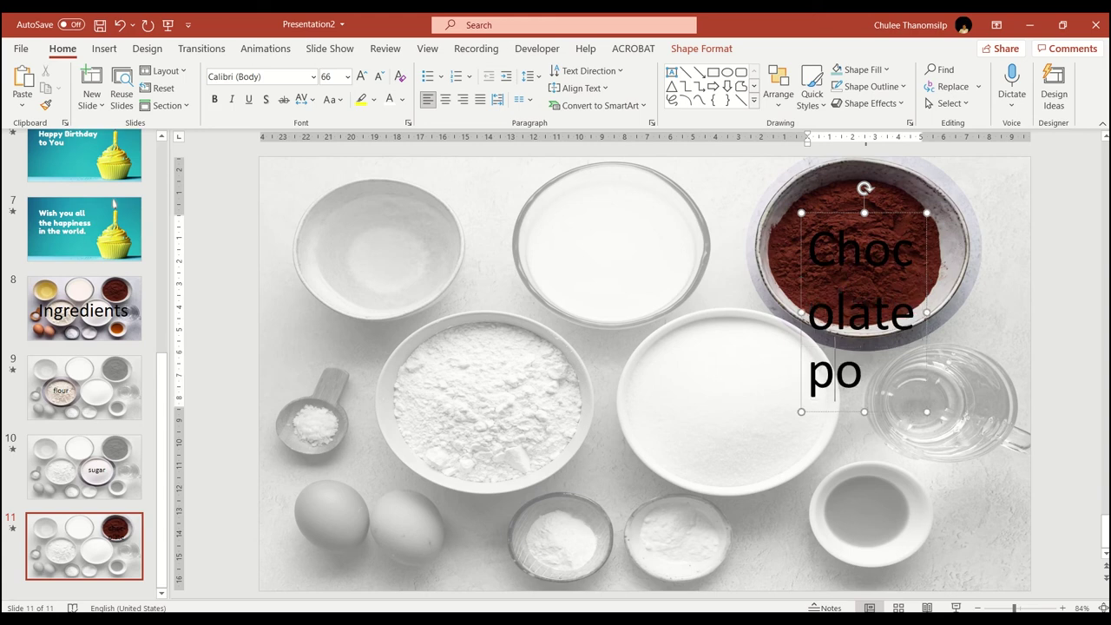
text(wder)
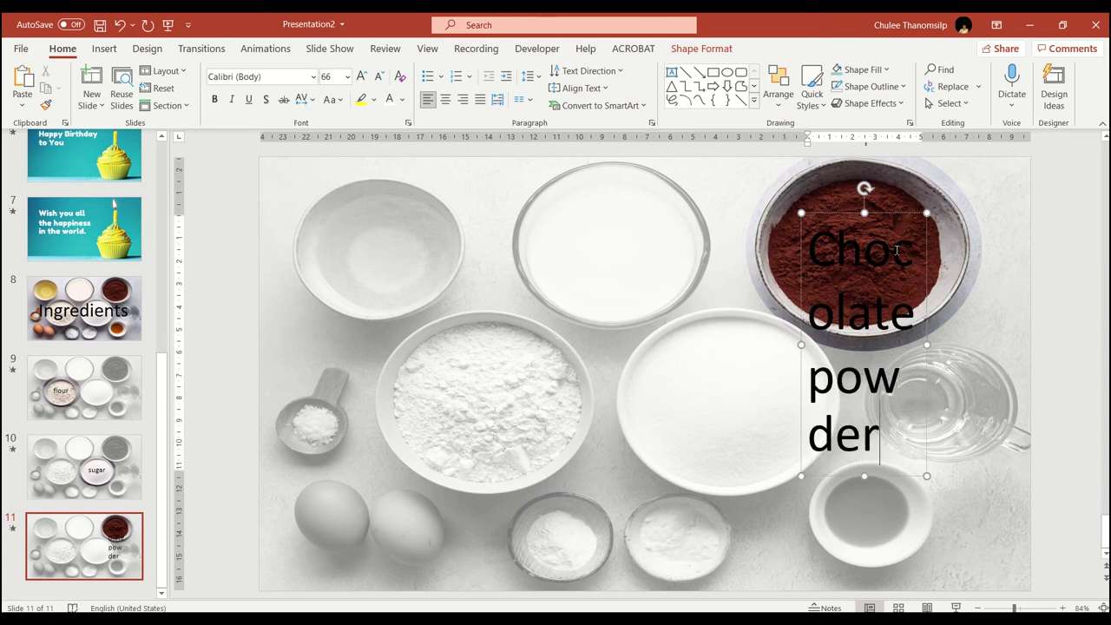
Make the Chocolate powder label 32 pt, white and centre-aligned.
click(875, 213)
key(ctrl+shift+comma)
key(ctrl+shift+comma)
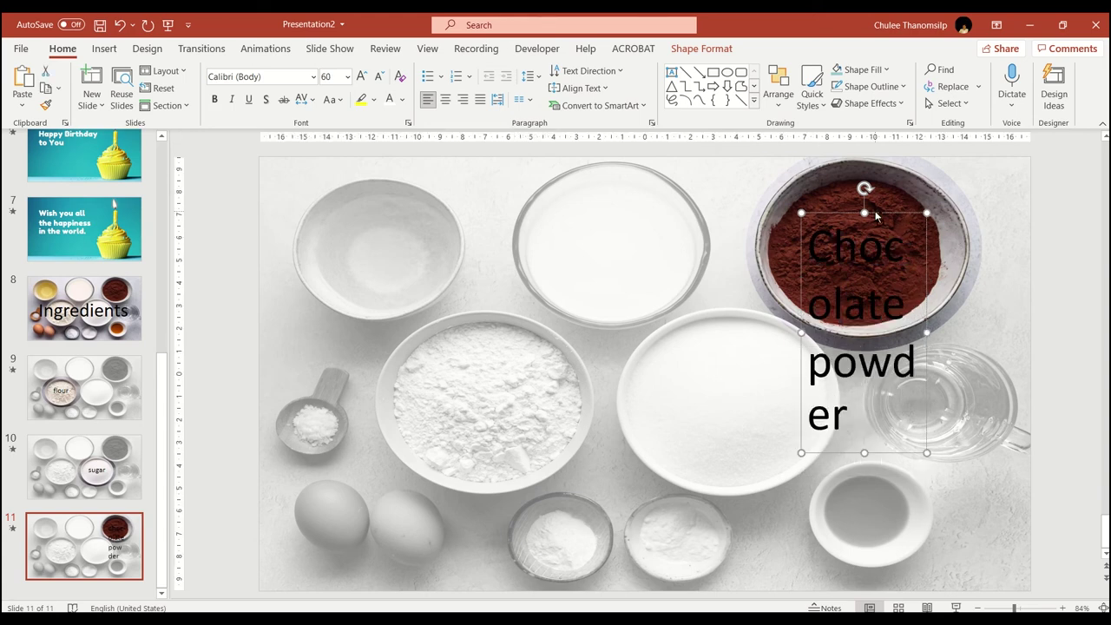
key(ctrl+shift+comma)
key(ctrl+shift+comma)
key(ctrl+shift+comma)
key(ctrl+shift+comma)
key(ctrl+shift+comma)
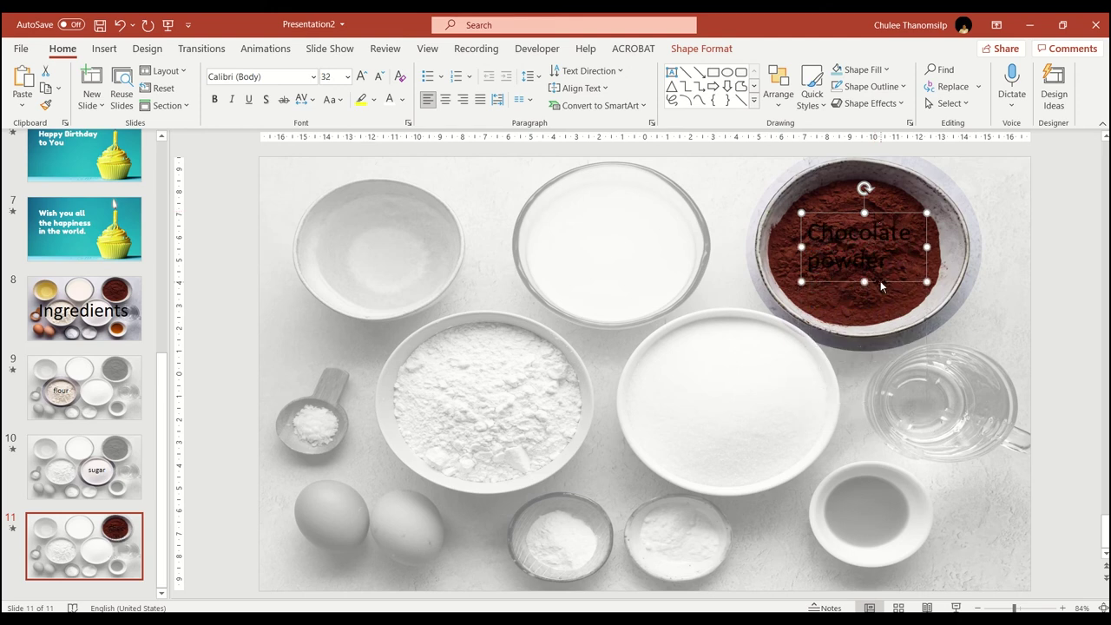
click(389, 99)
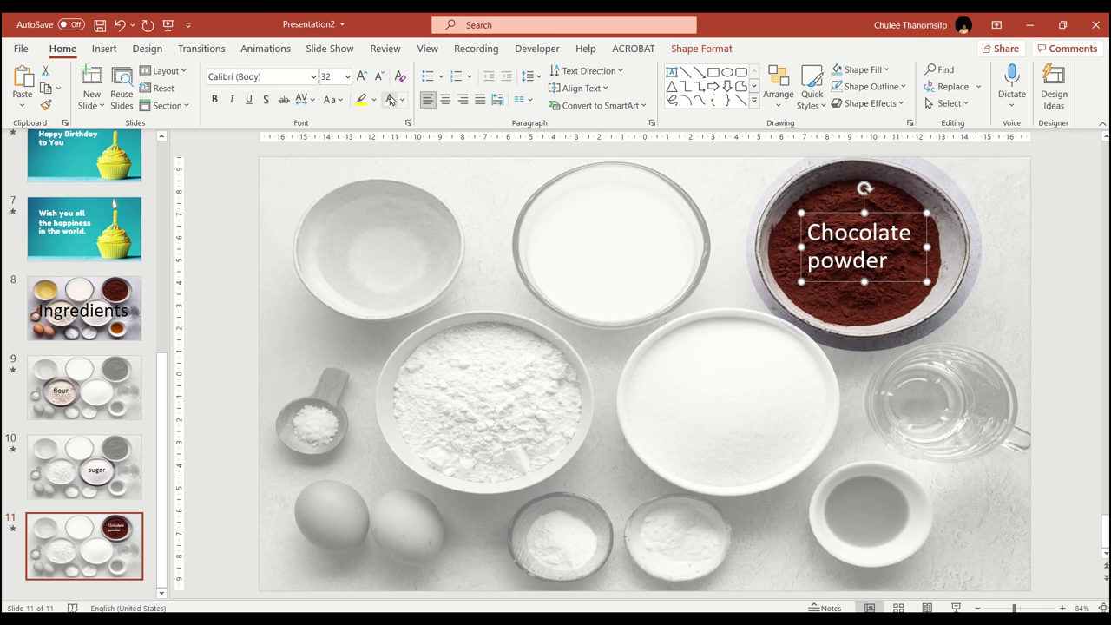
click(445, 99)
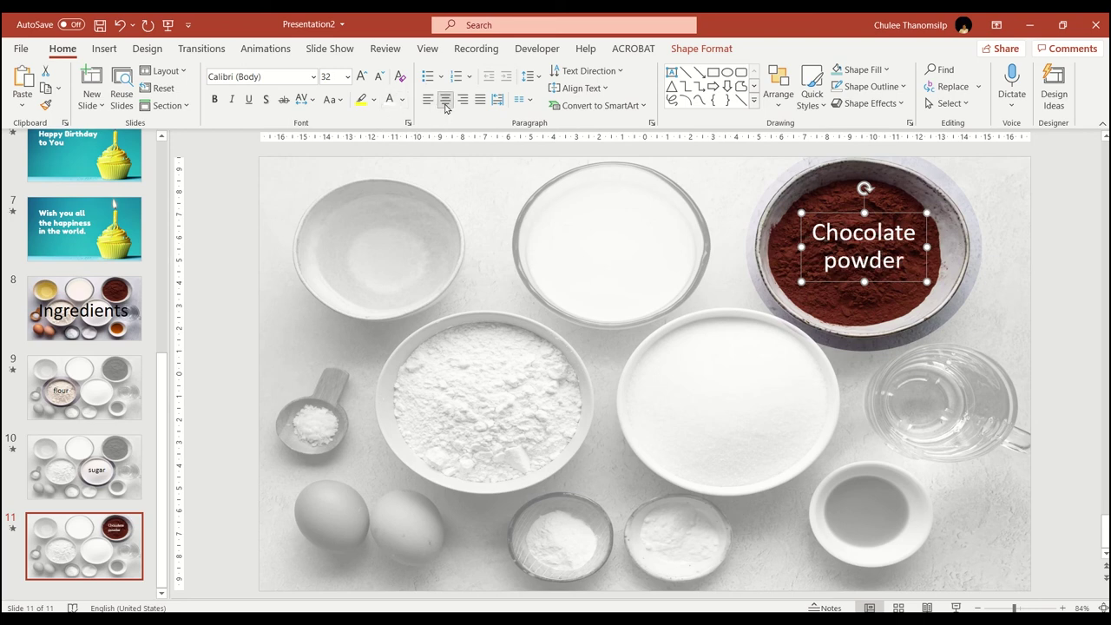
click(242, 186)
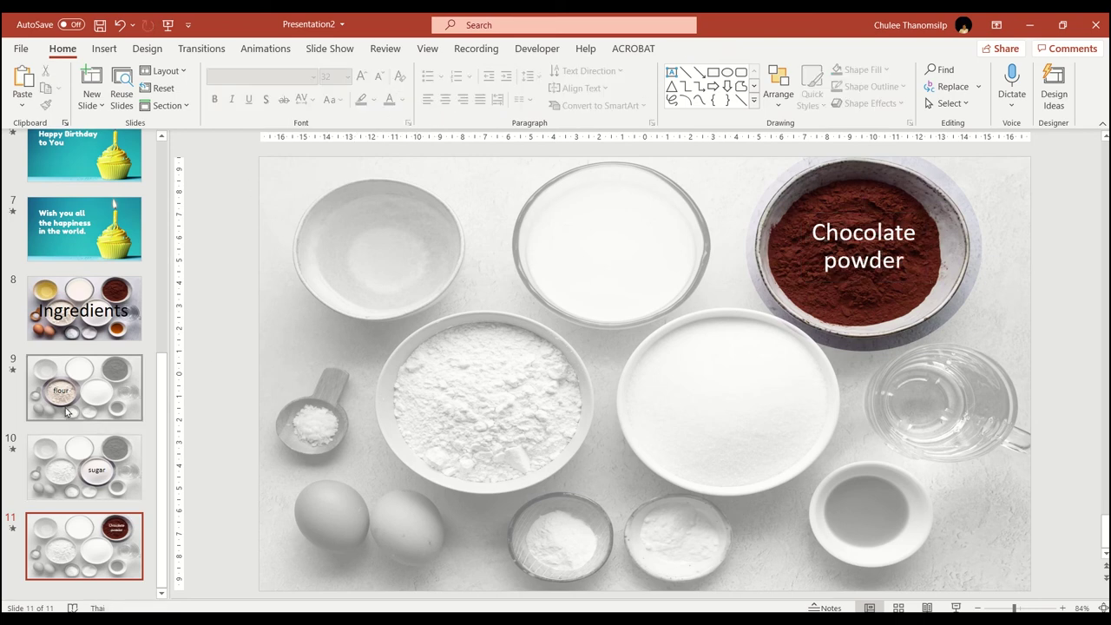
Select slides 9, 10 and 11 and give them a Morph transition set to Characters.
click(111, 373)
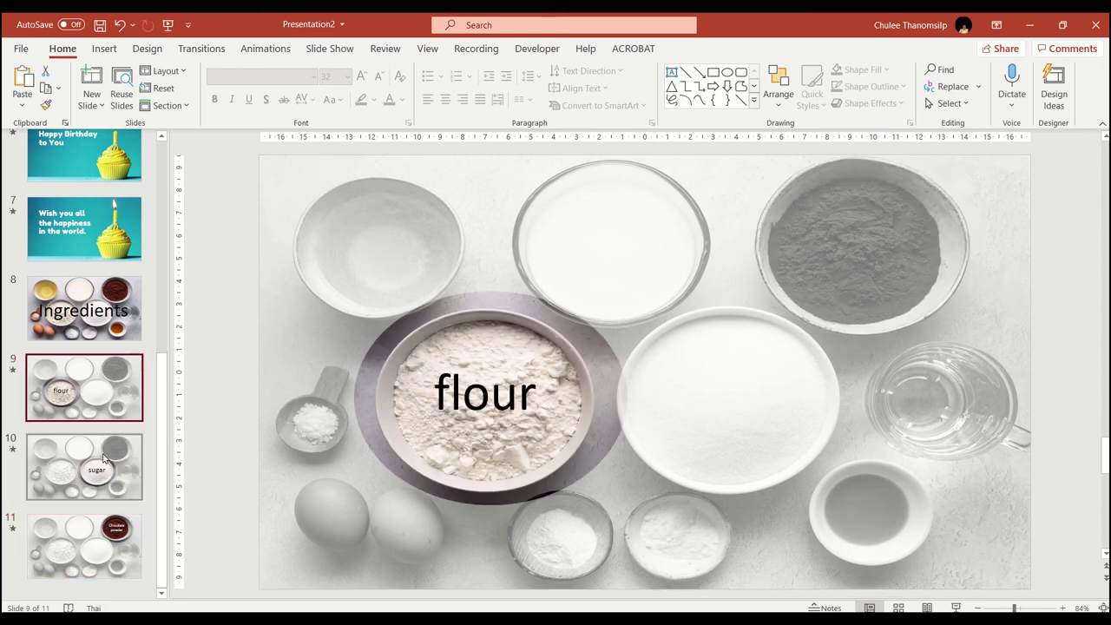
ctrl+click(98, 543)
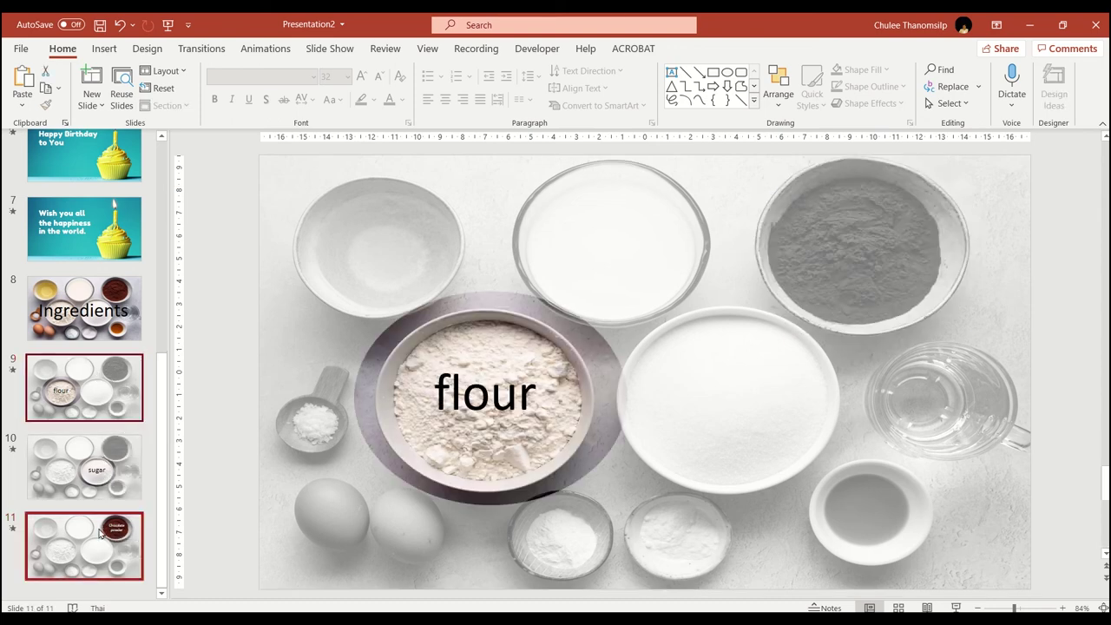
ctrl+click(102, 489)
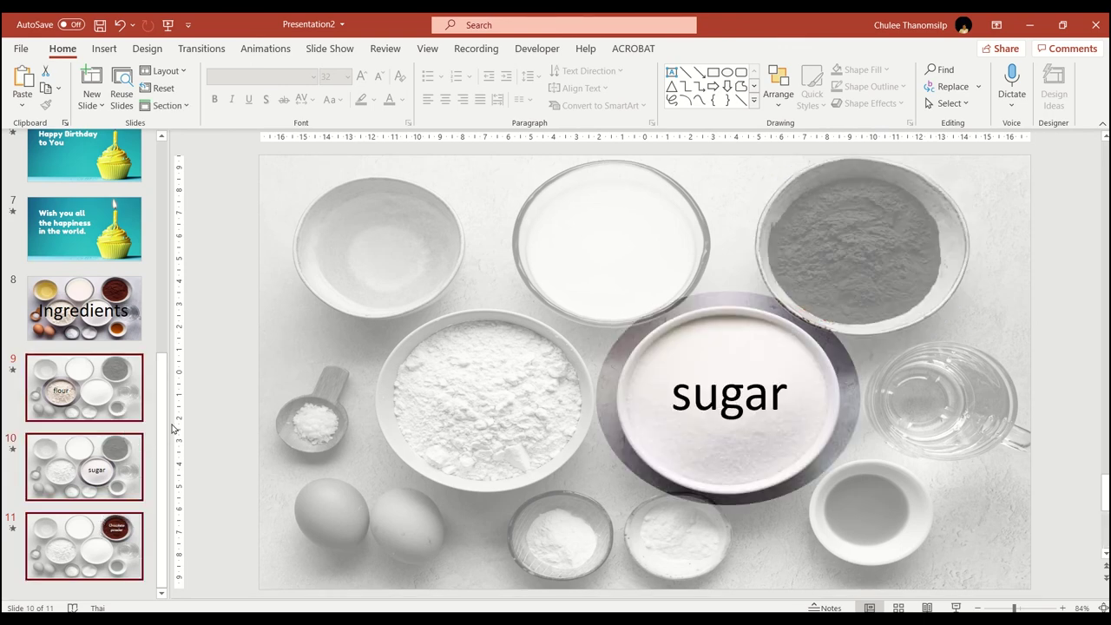
click(200, 49)
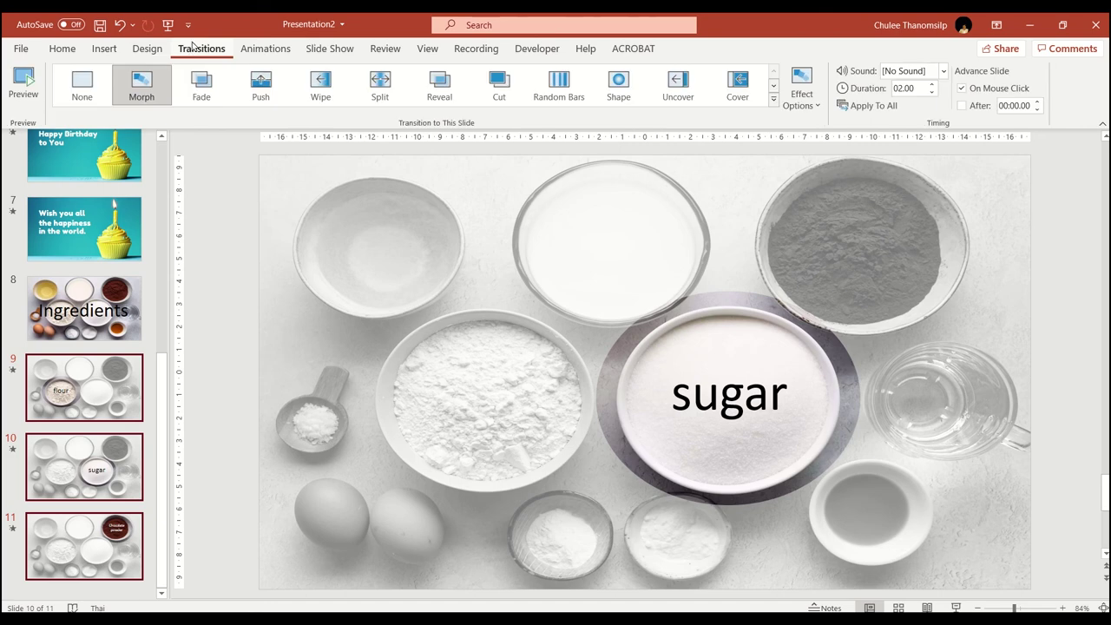
click(801, 94)
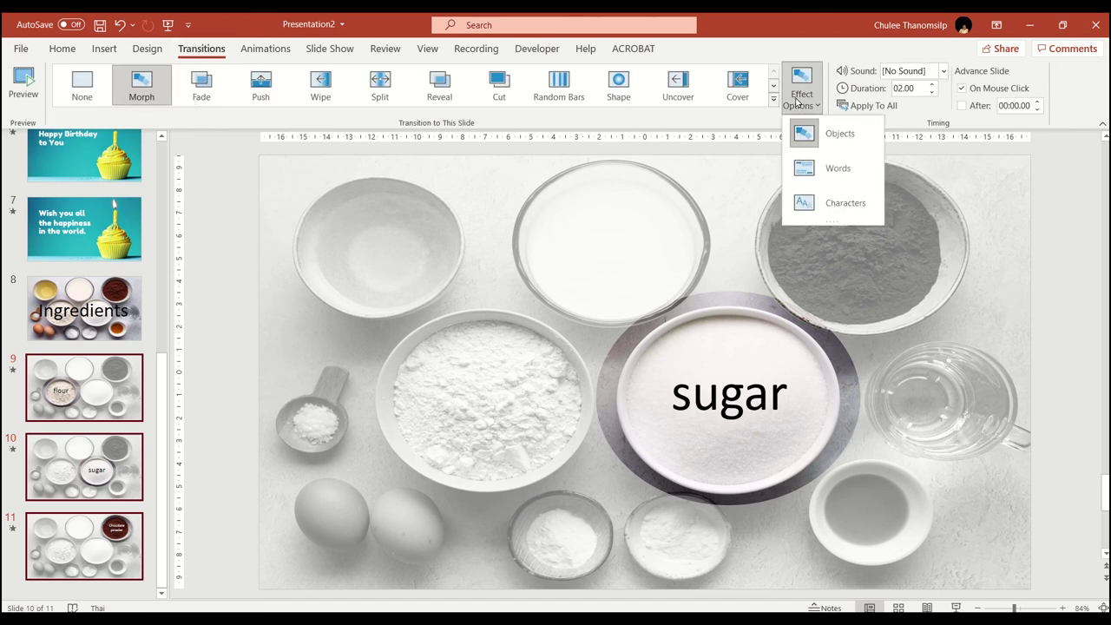
click(820, 196)
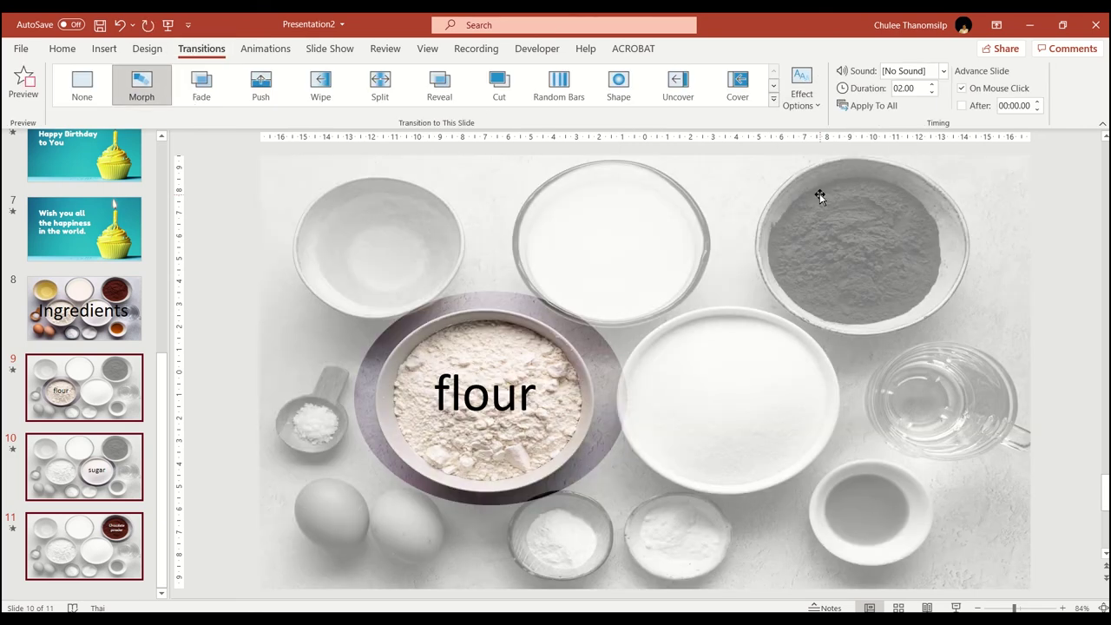
click(121, 295)
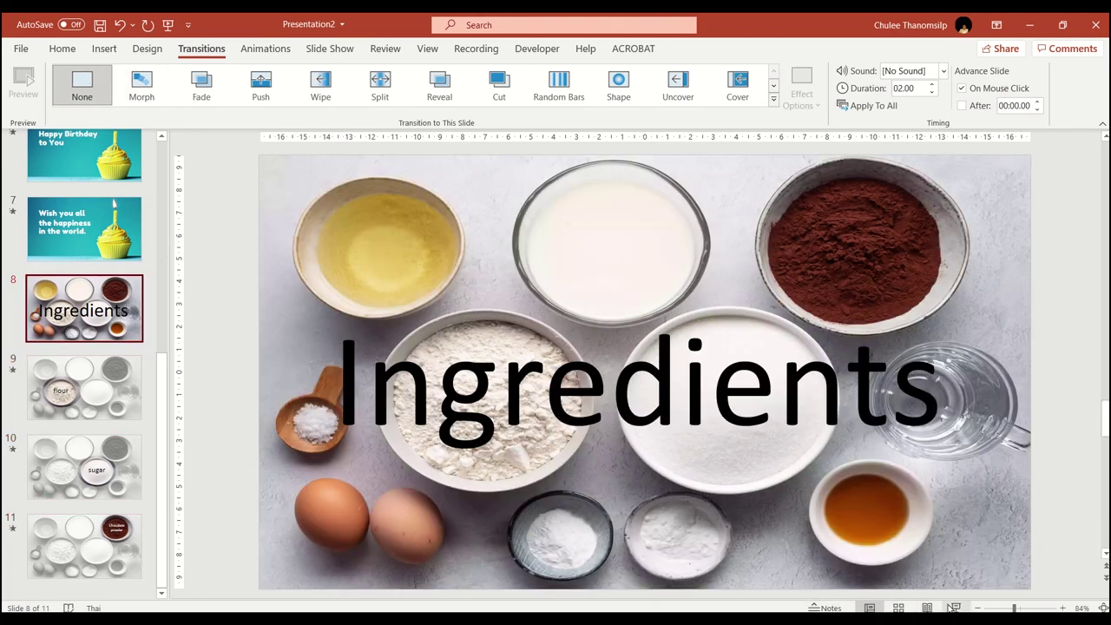
Run the slide show from the Ingredients slide and advance to the flour spotlight.
click(953, 607)
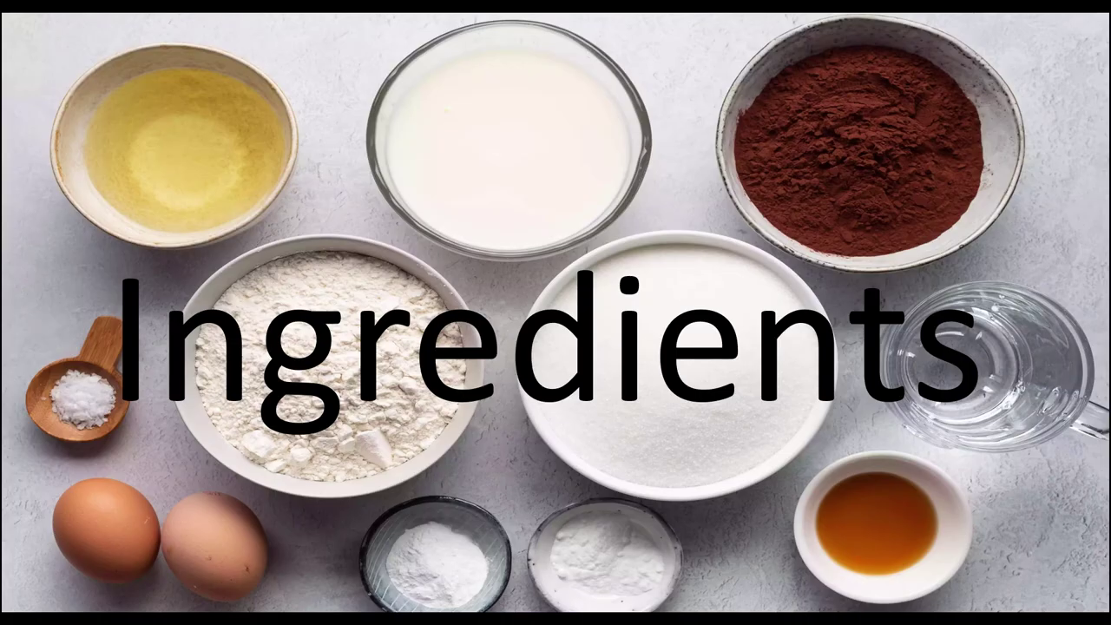
click(548, 460)
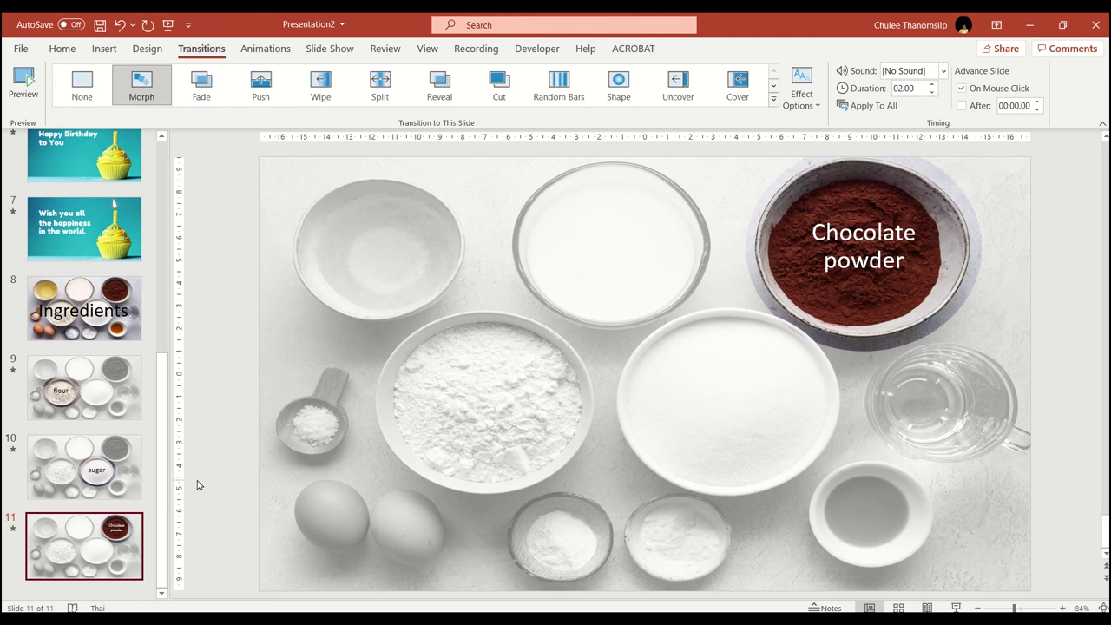
Start the full-screen slide show from the first slide with F5.
key(F5)
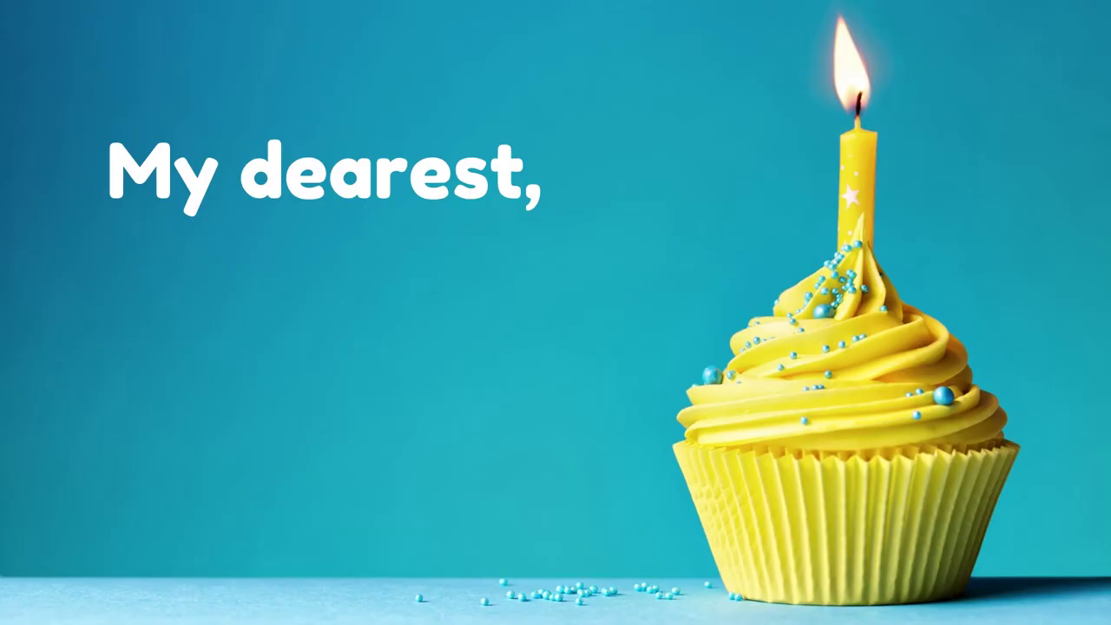